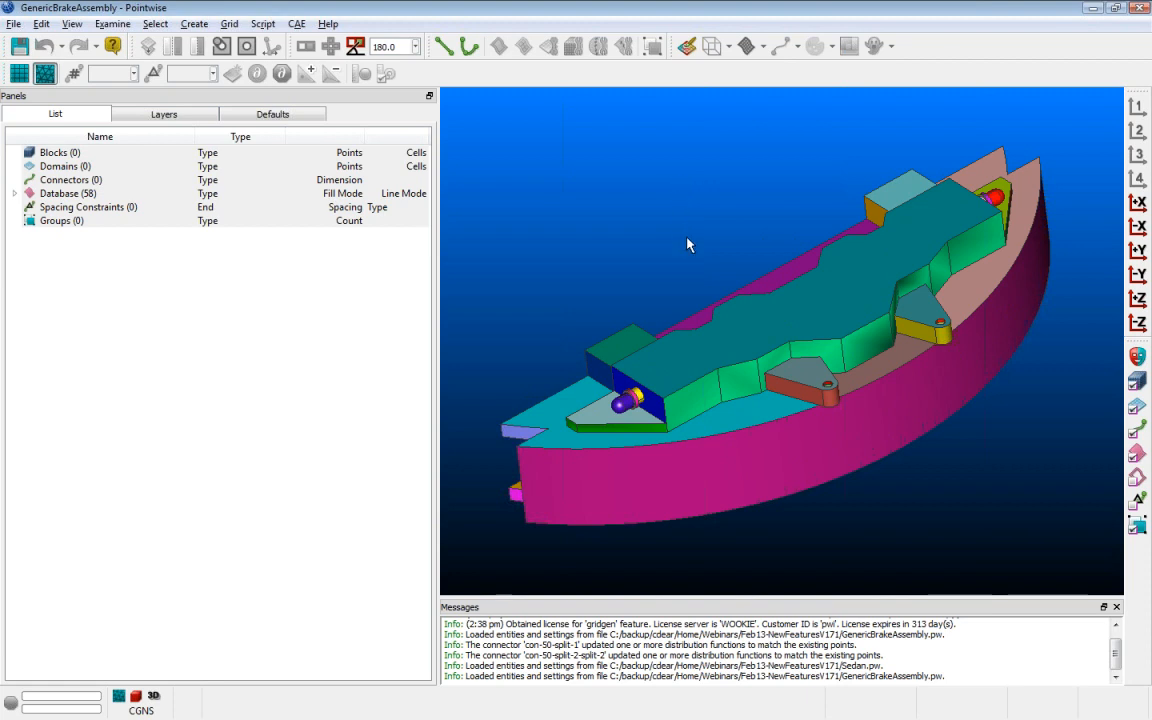
Try moving the brake model with Glide turned off in the mouse style preferences, and turn Glide back on.
right_drag(607, 234, 690, 227)
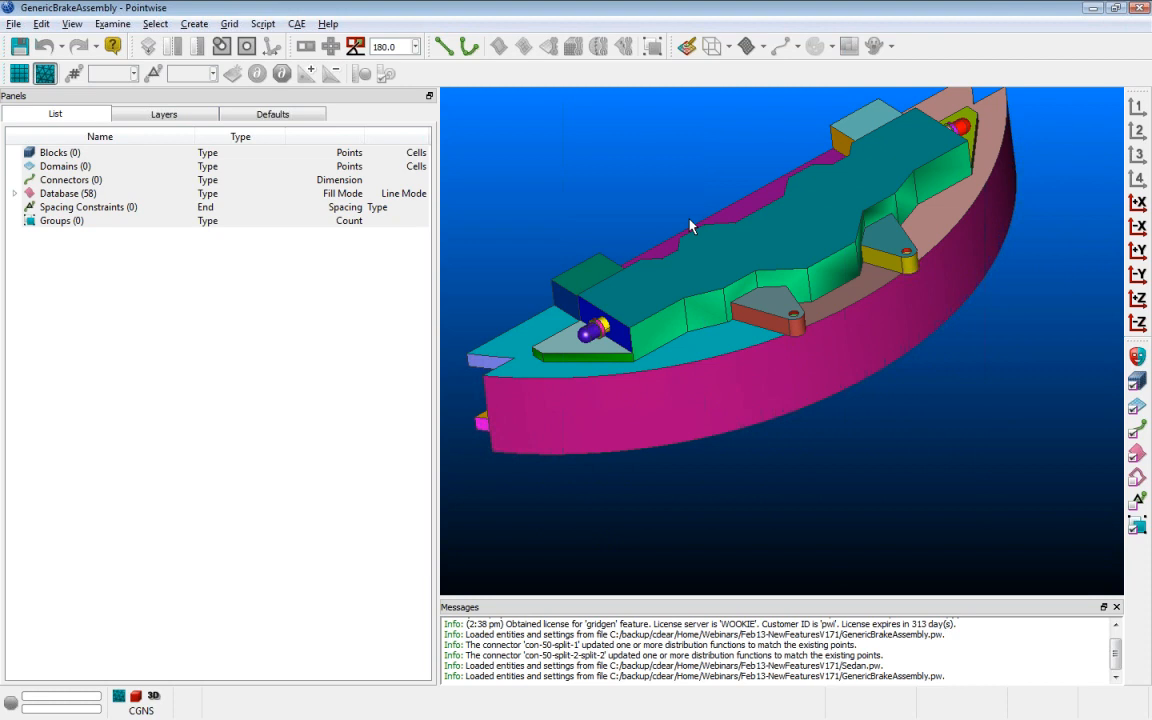
ctrl+right_drag(689, 208, 778, 245)
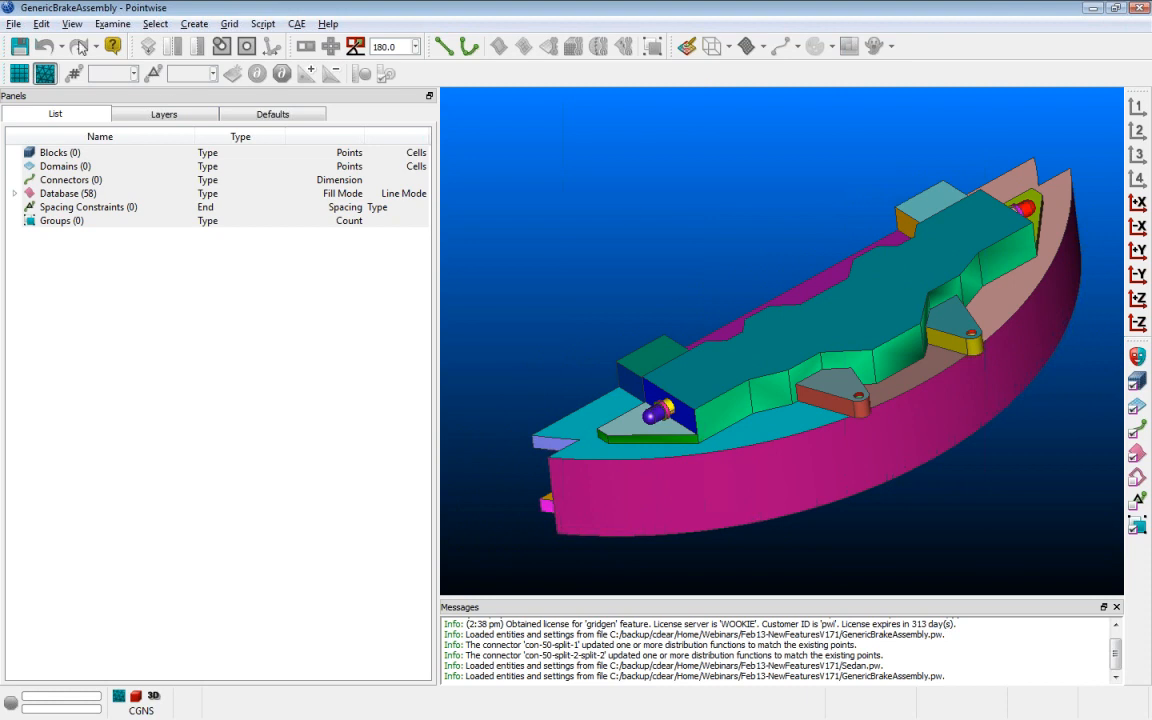
click(42, 24)
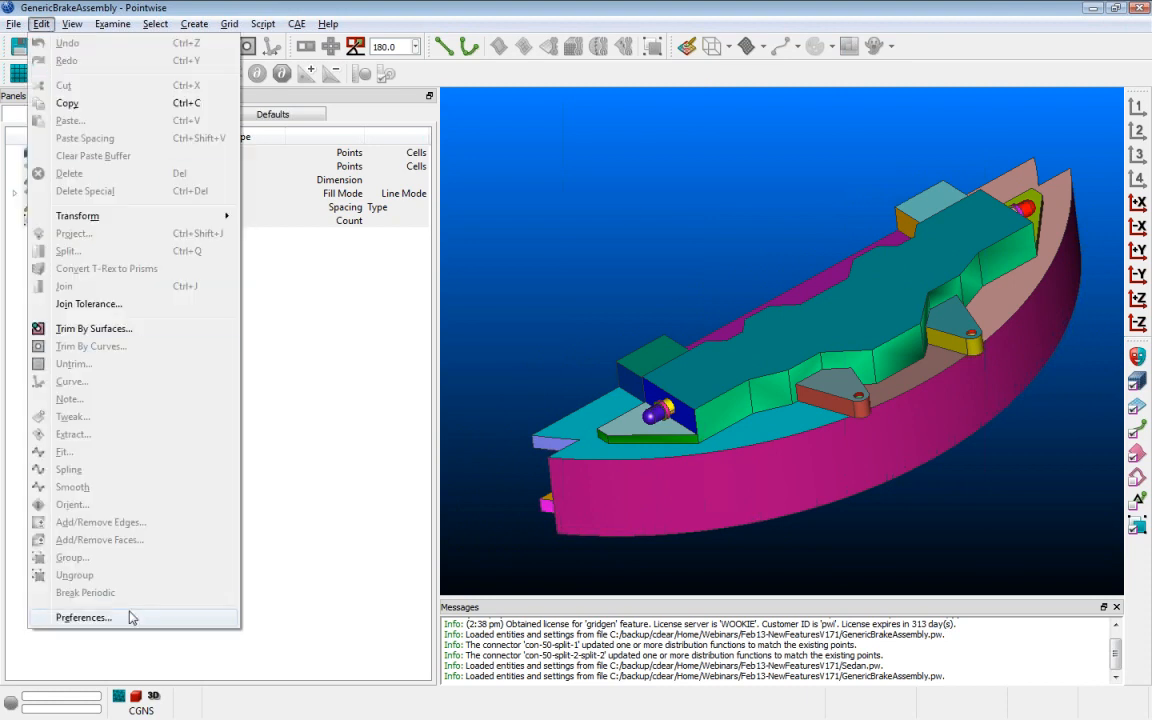
click(84, 617)
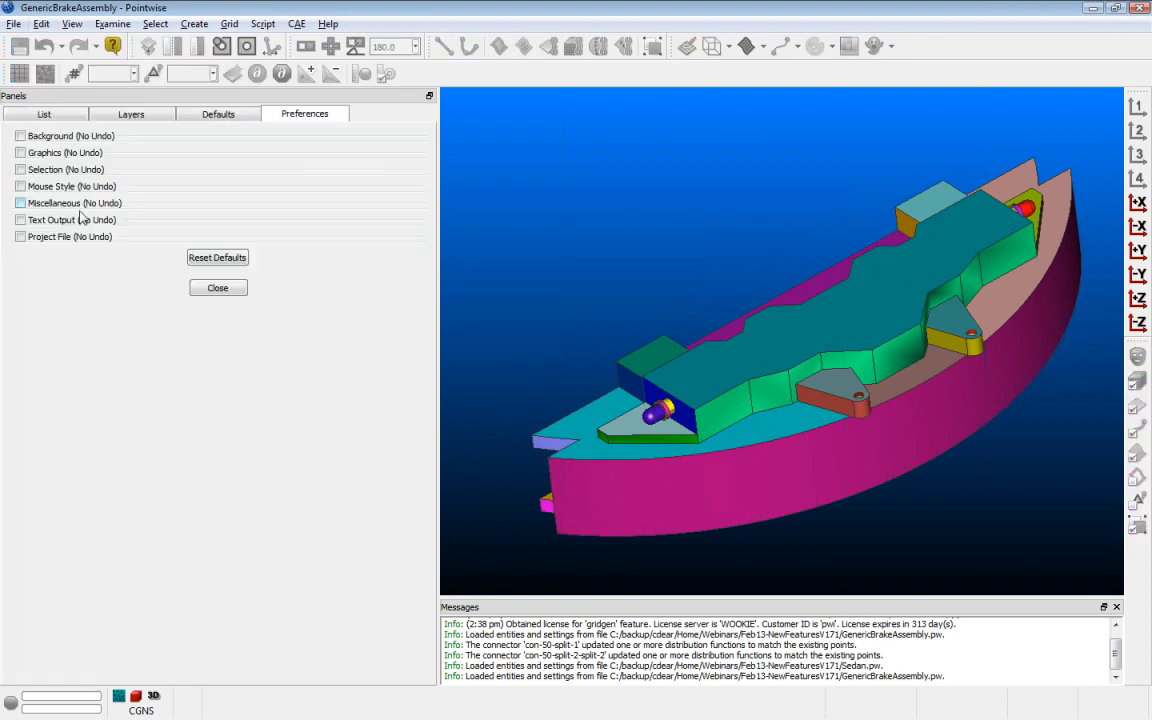
click(36, 184)
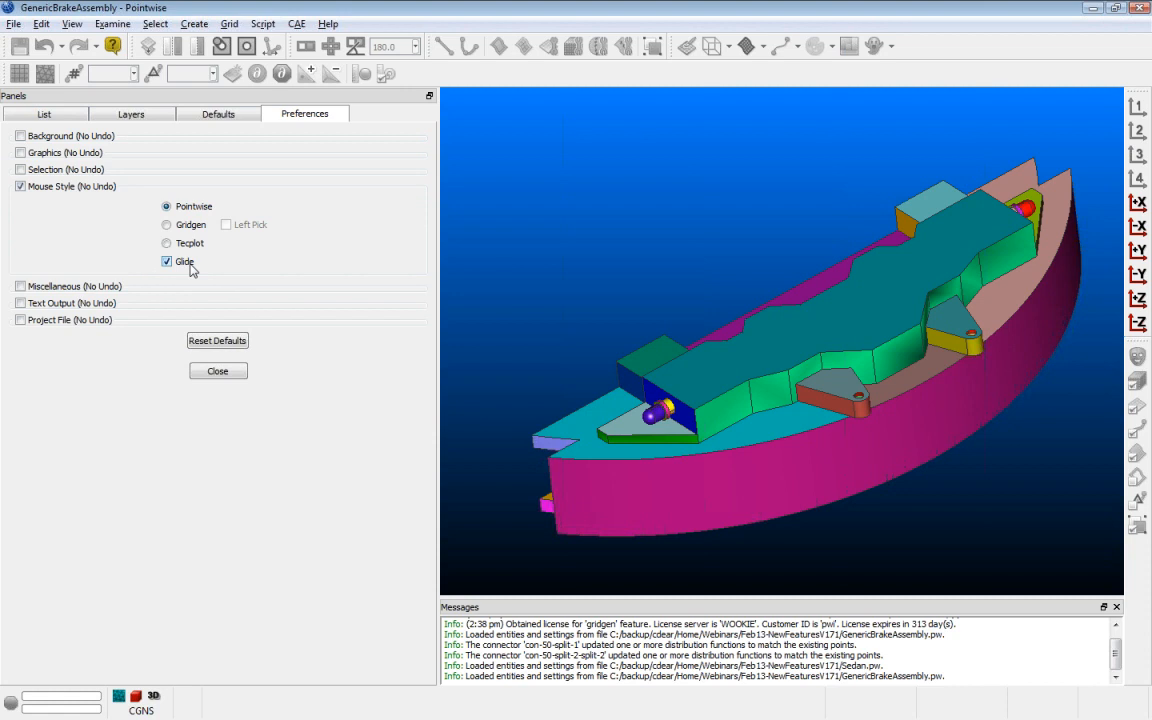
click(184, 262)
right_drag(652, 265, 607, 263)
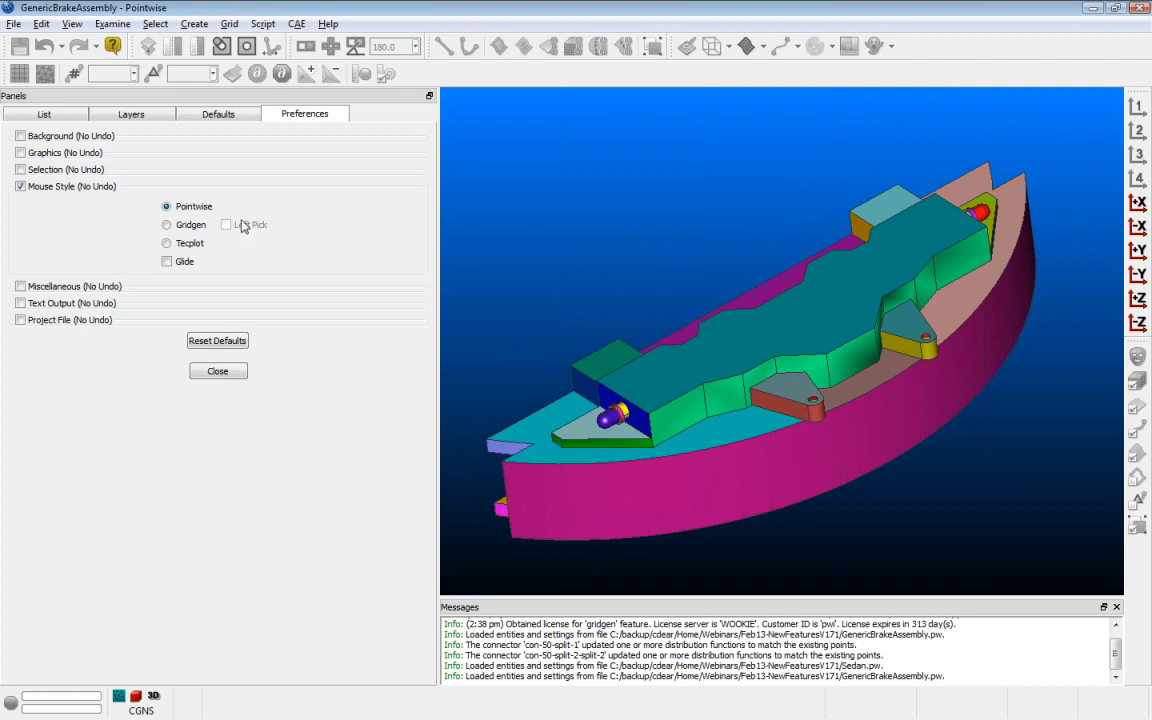
click(166, 261)
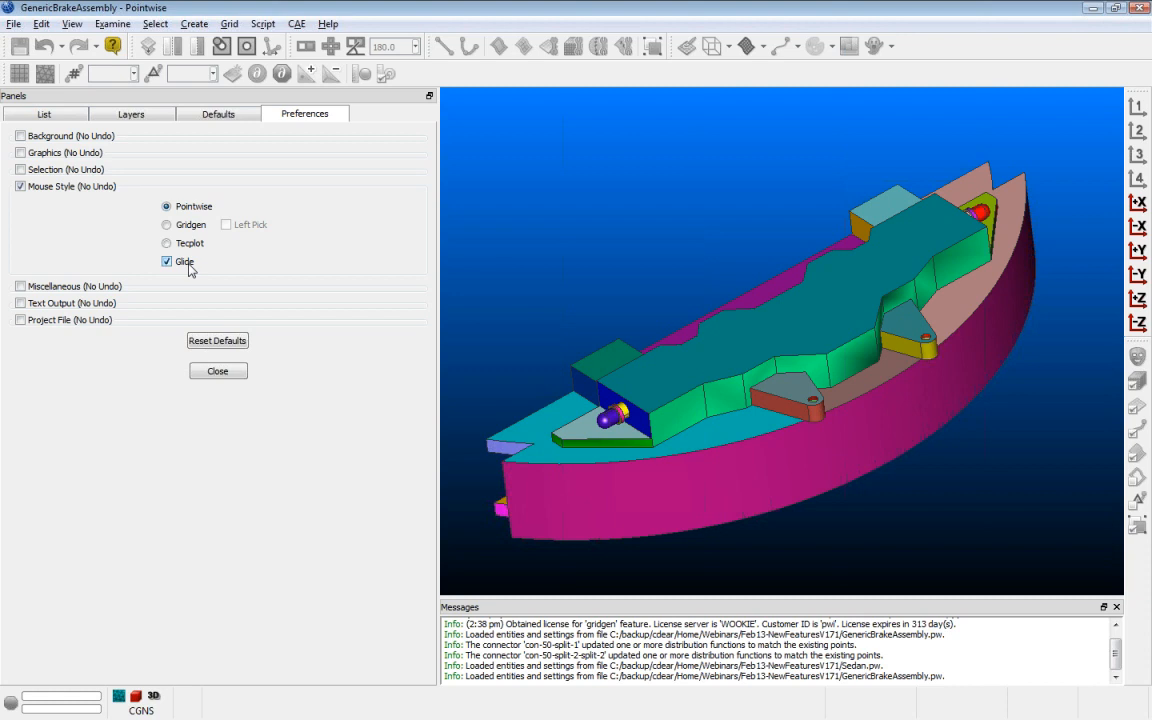
click(228, 373)
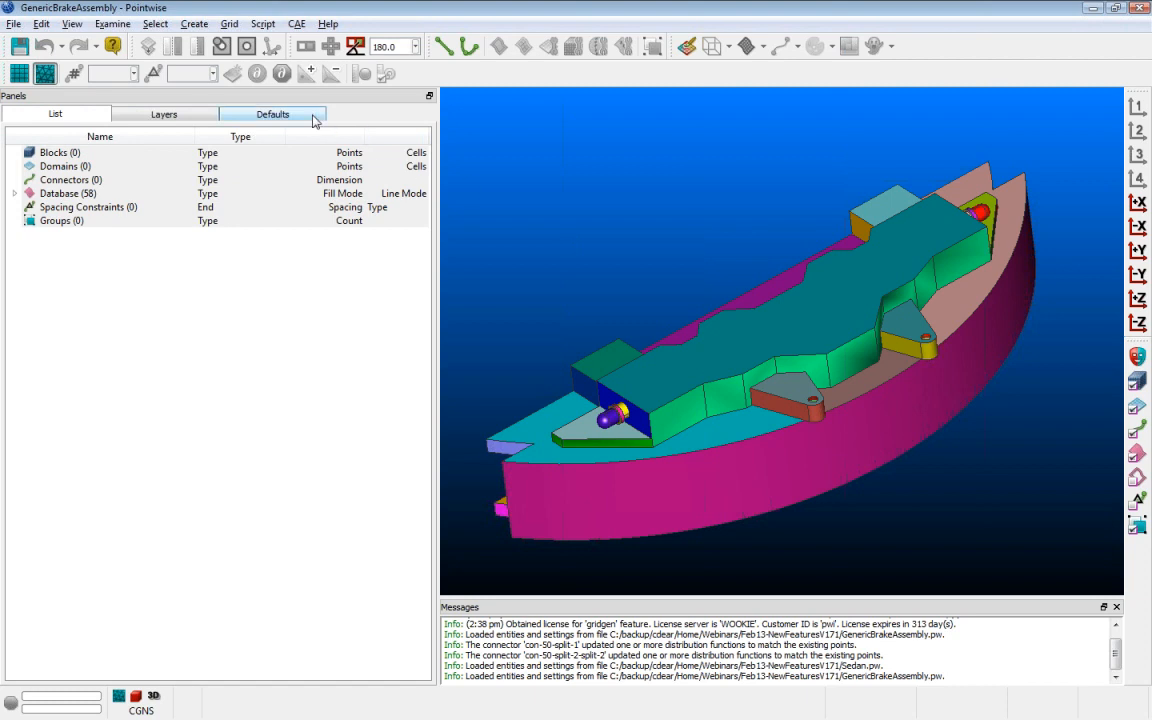
Check the connector defaults, select the whole Brake model and create unstructured domains on its database entities.
click(314, 121)
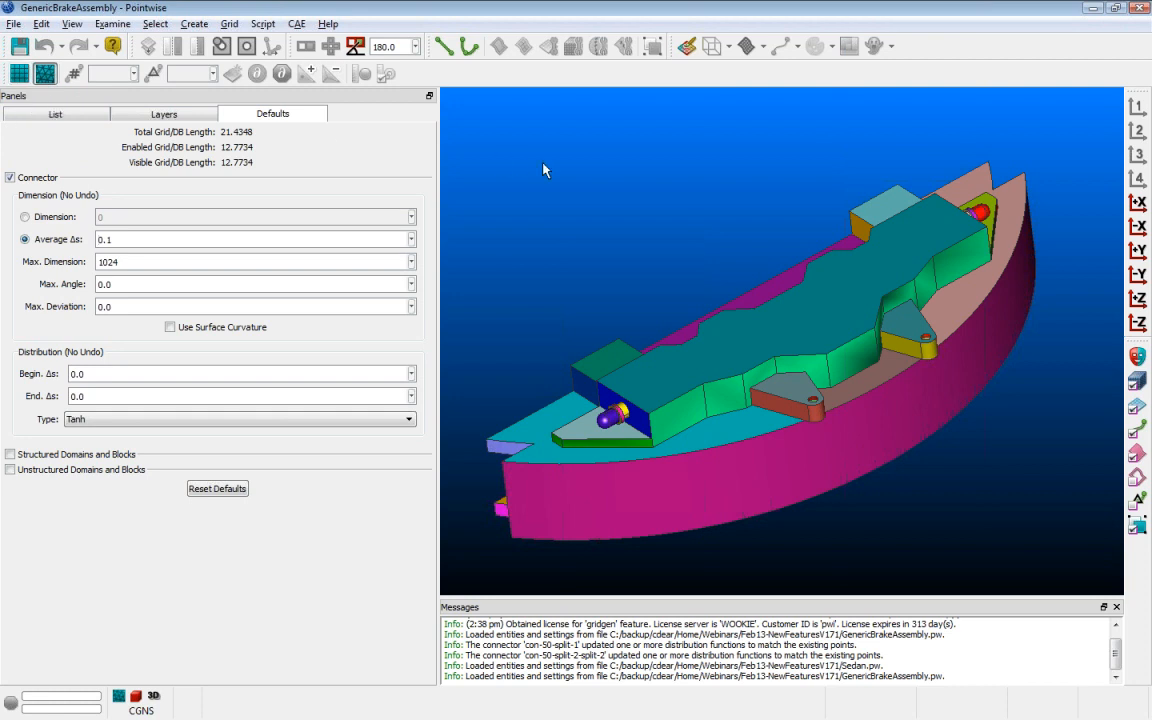
click(733, 309)
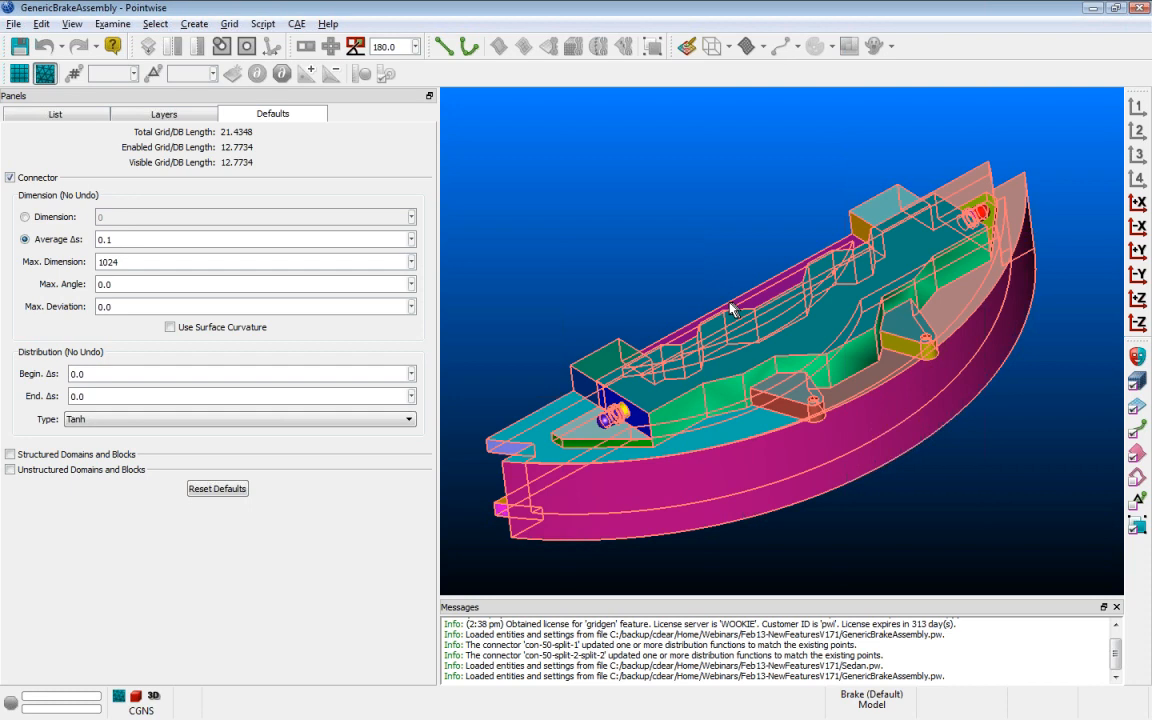
click(733, 309)
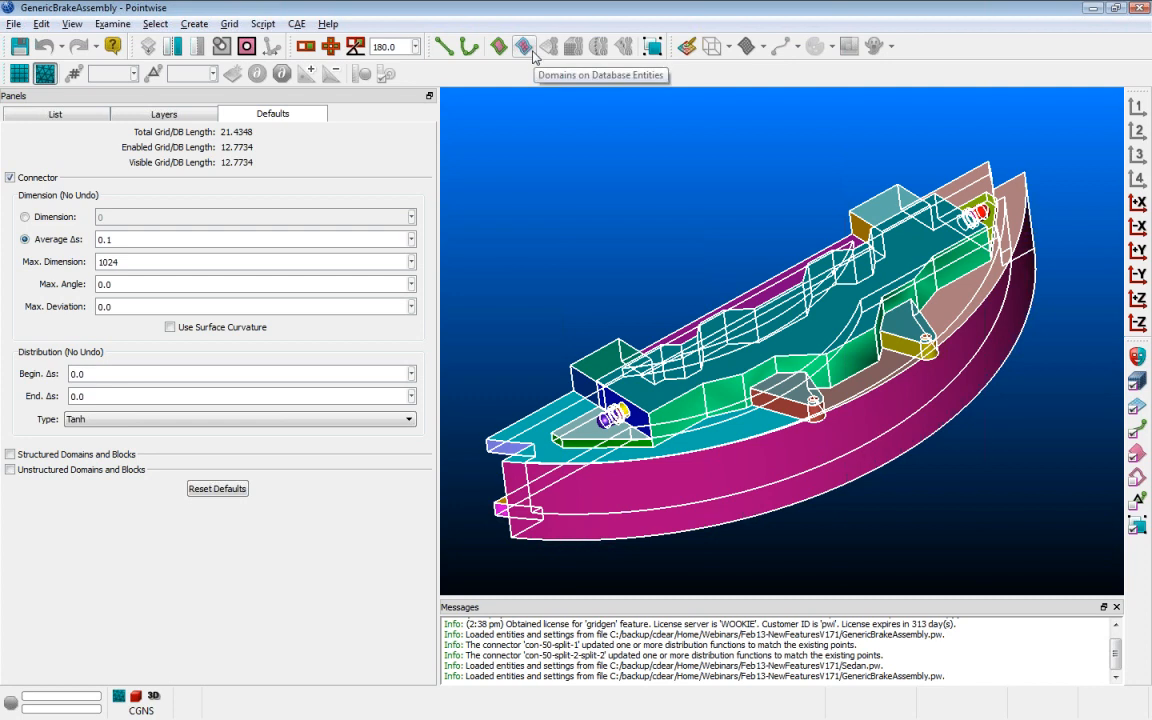
click(531, 50)
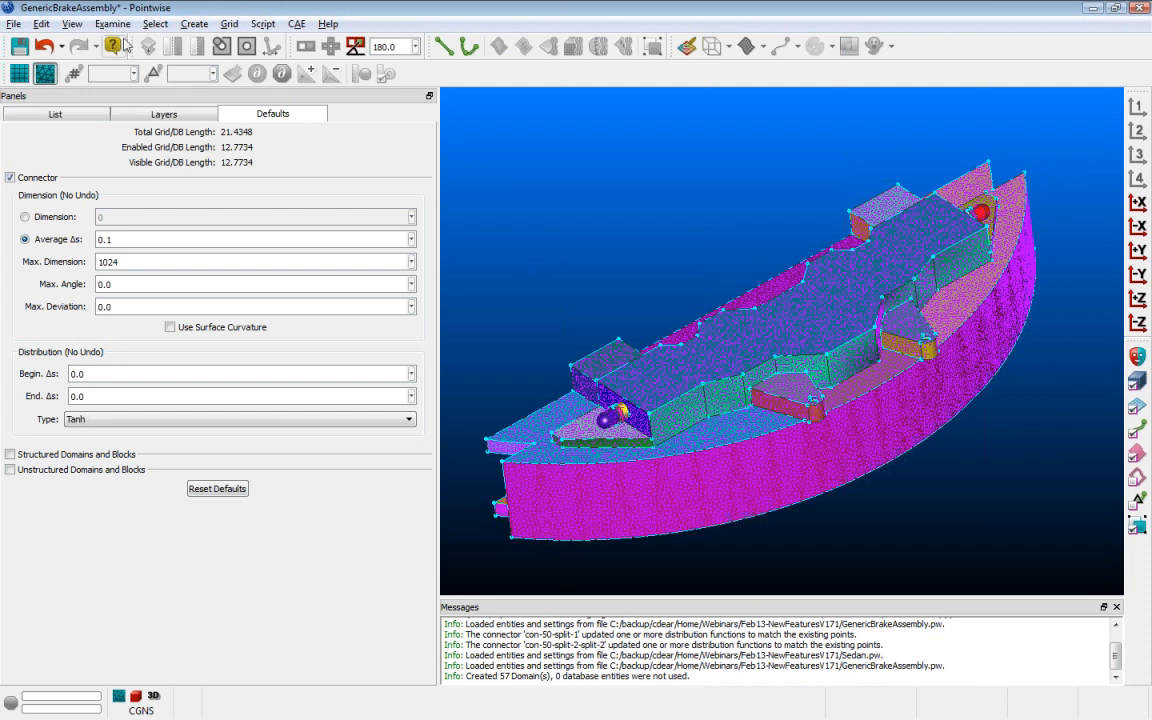
Hide the database geometry and display all the domains in Hidden Line style.
click(72, 24)
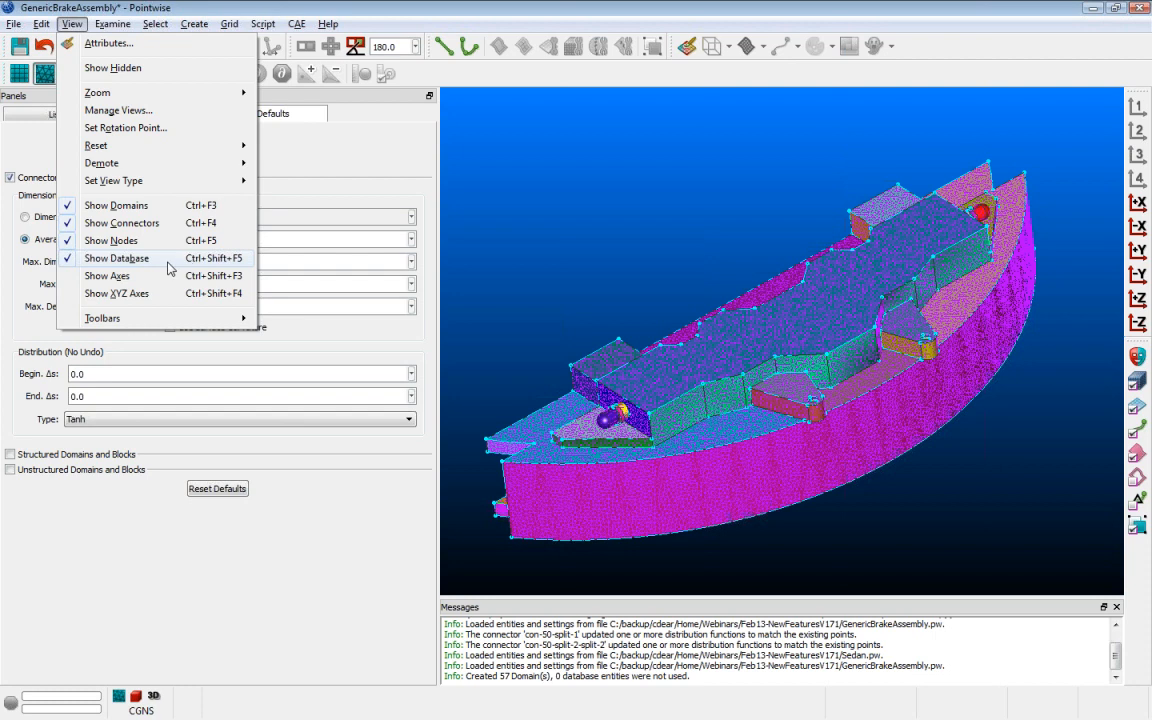
click(169, 262)
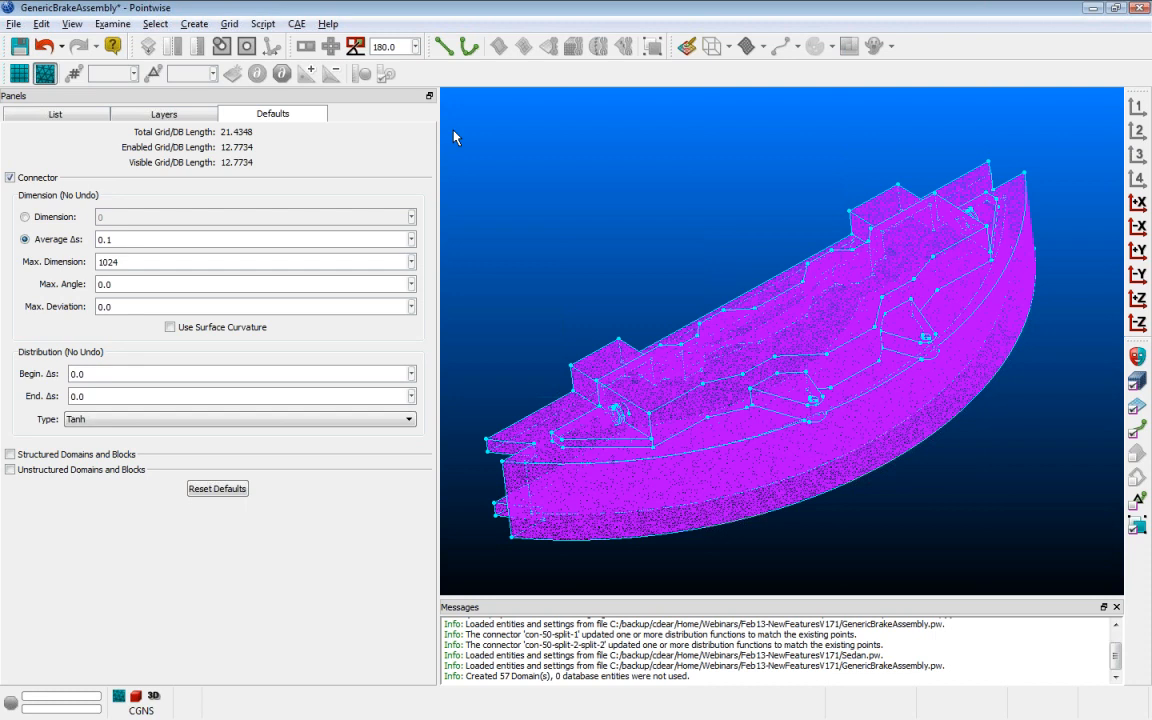
drag(454, 131, 1078, 580)
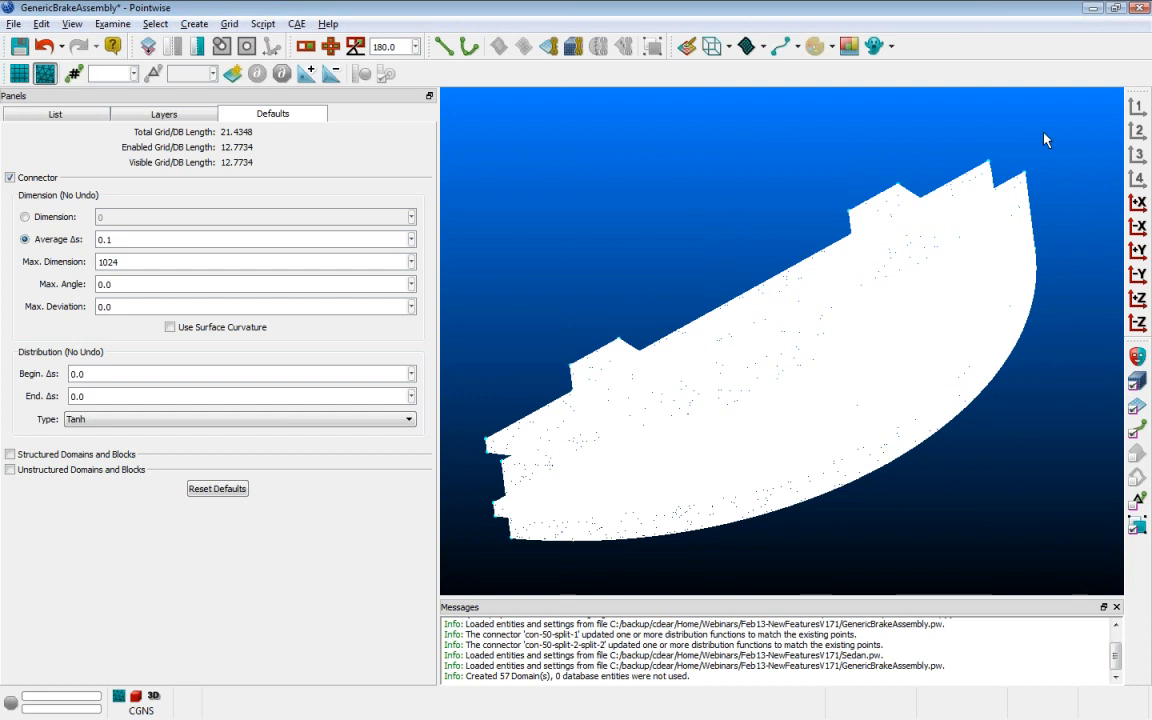
click(729, 50)
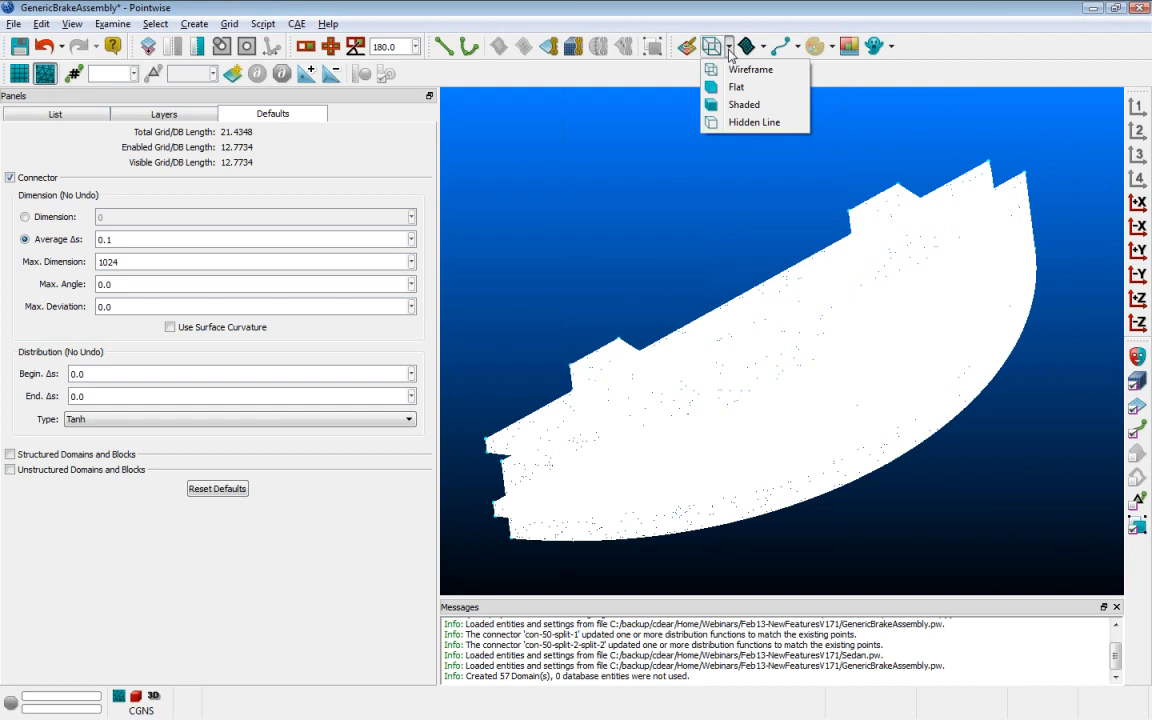
click(740, 124)
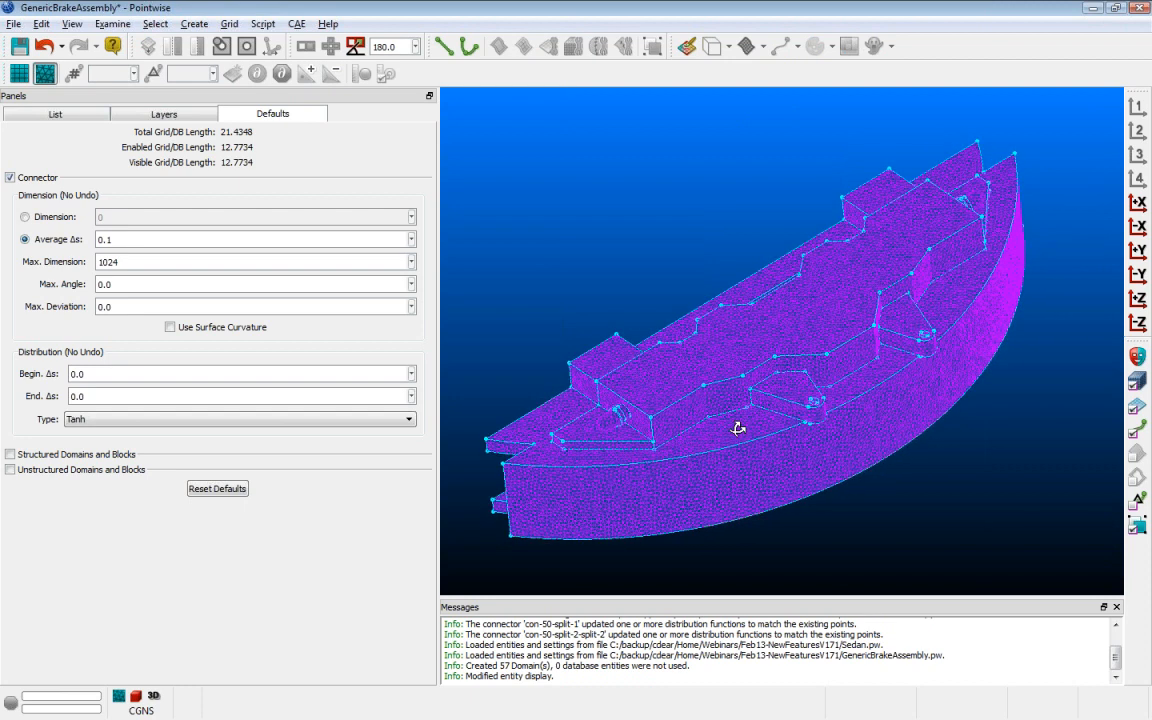
Examine the surface mesh near the front bracket and the algorithm options in the unstructured domain defaults.
scroll(738, 408, up, 5)
scroll(738, 408, up, 5)
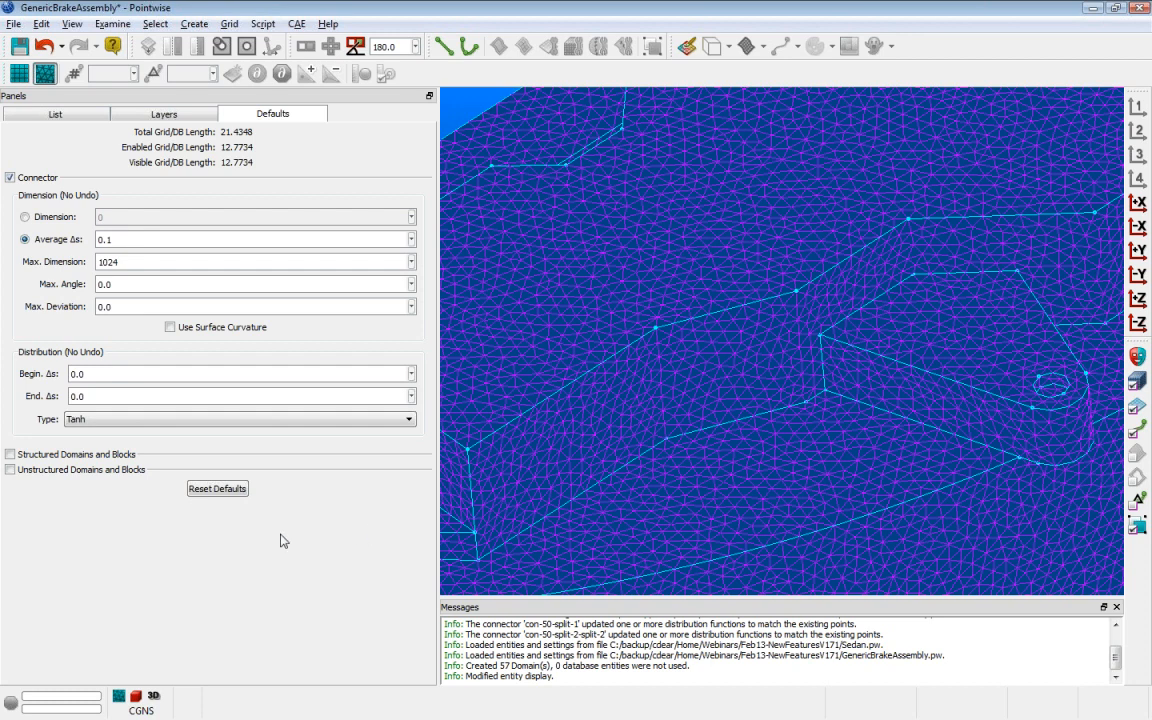
click(65, 473)
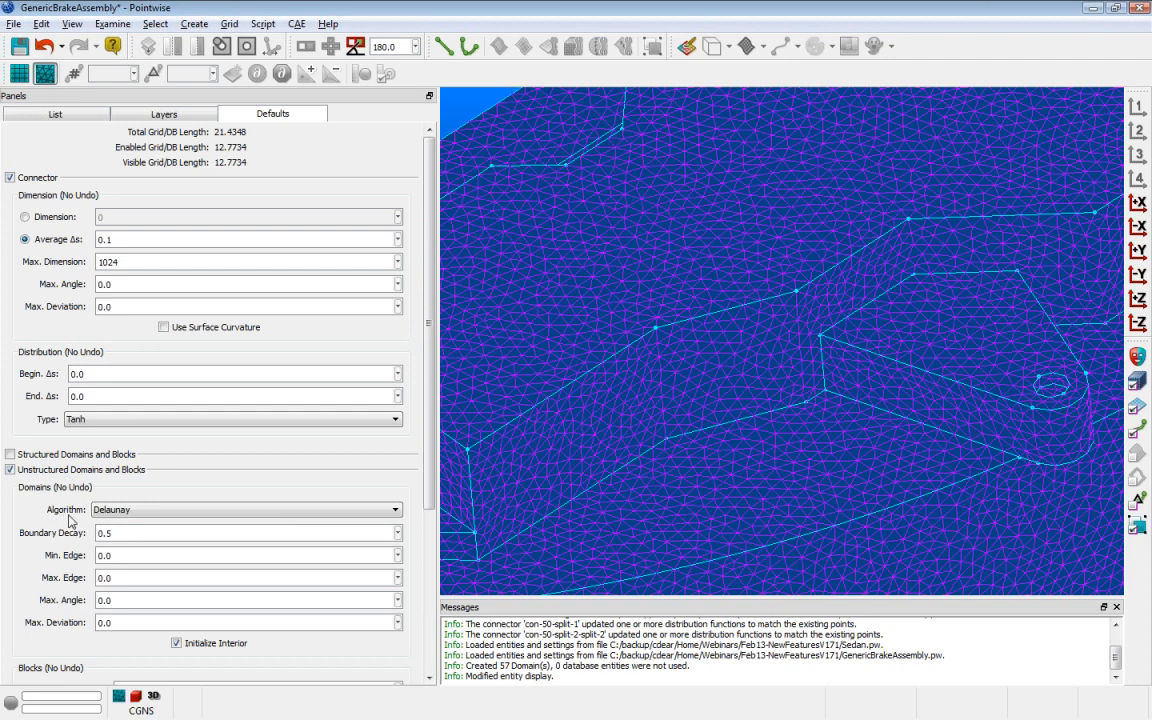
click(172, 512)
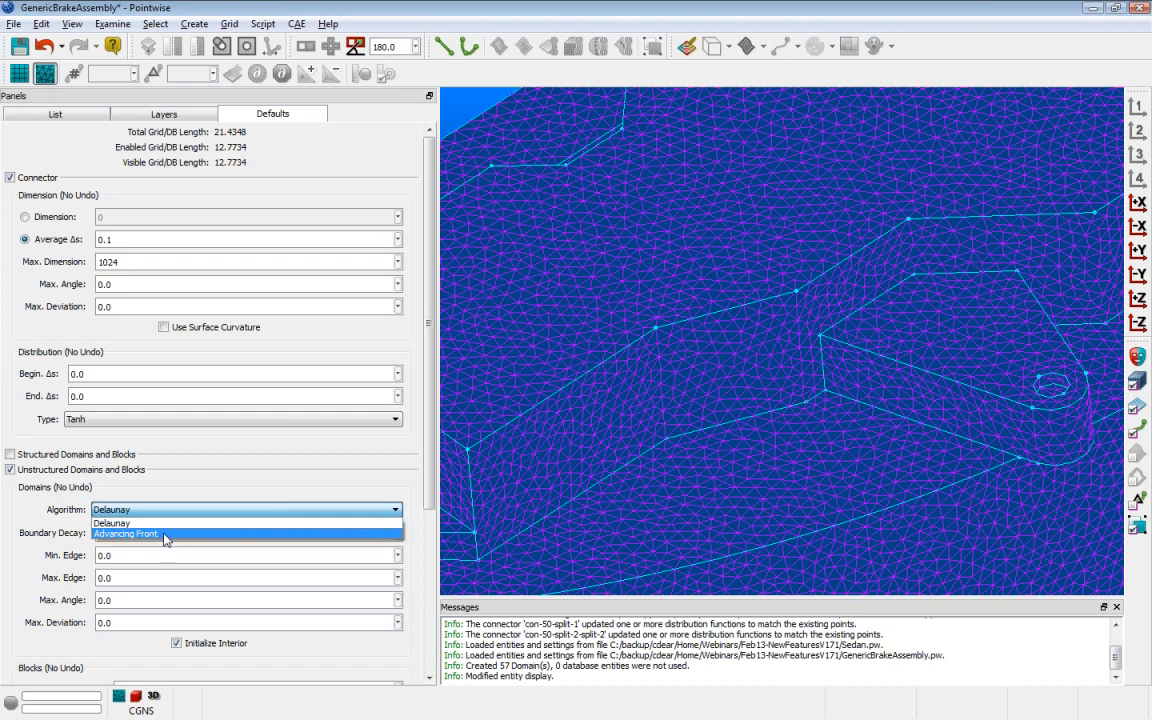
click(218, 464)
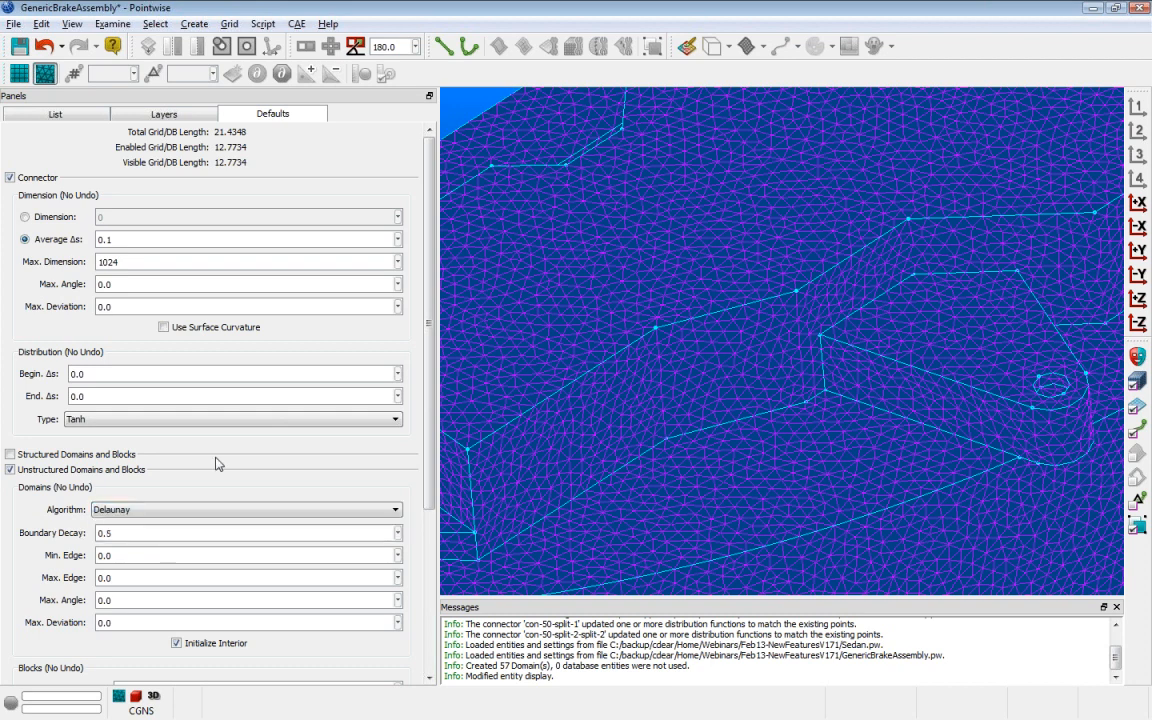
click(94, 472)
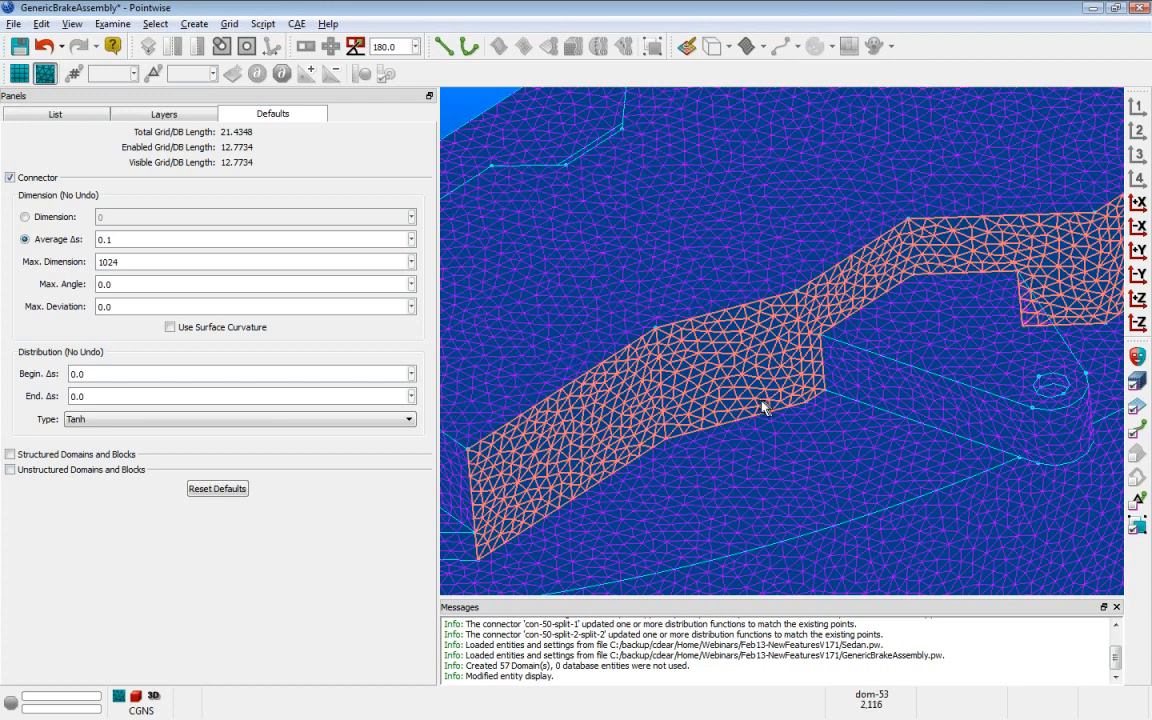
Select all the domains for solving and set their algorithm type to Advancing Front.
scroll(762, 407, down, 5)
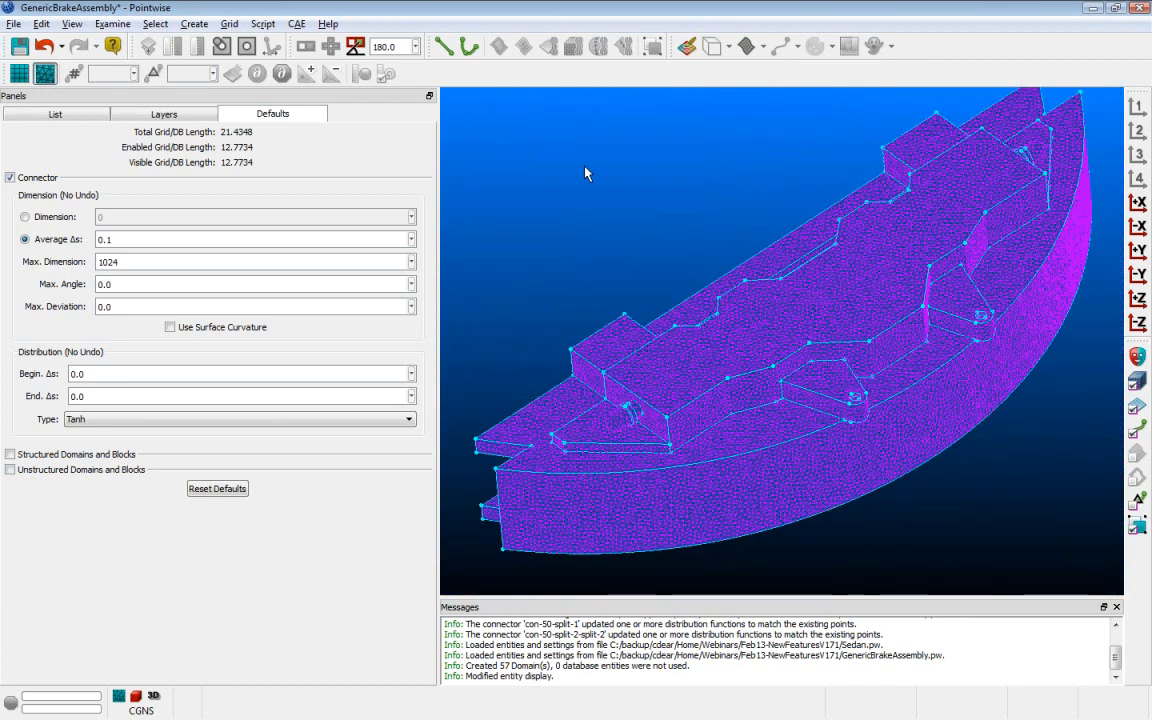
scroll(584, 167, down, 1)
shift+right_drag(585, 168, 588, 201)
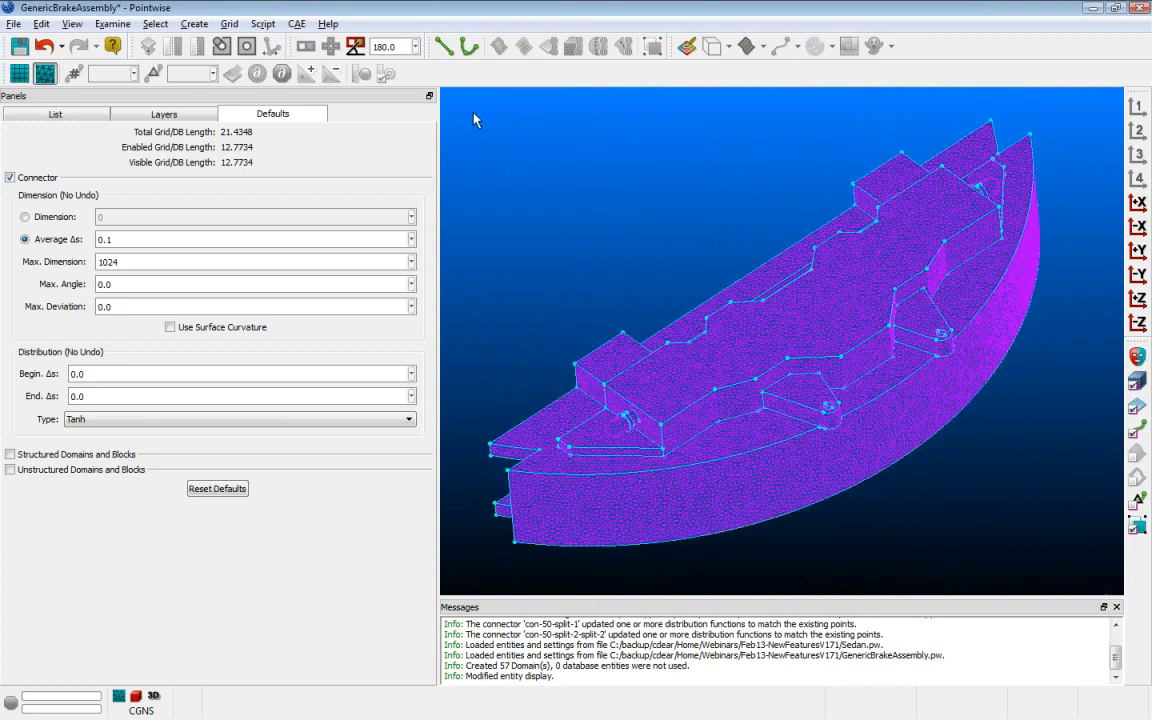
drag(454, 102, 1072, 577)
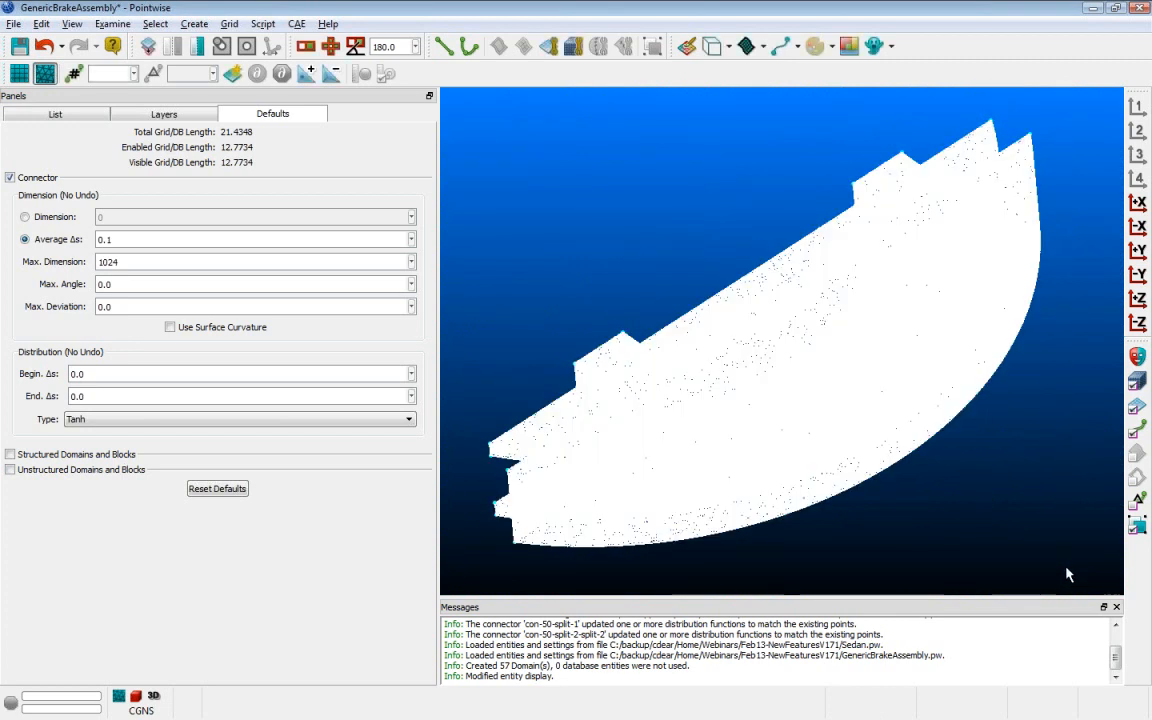
click(228, 23)
click(252, 96)
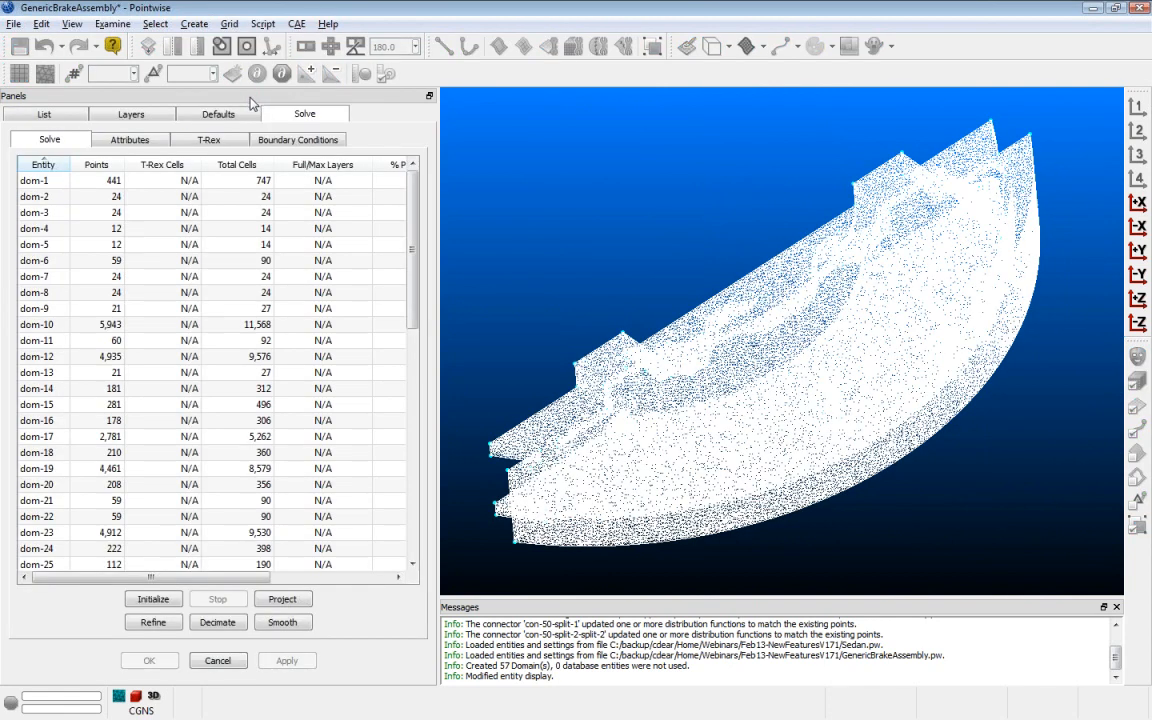
click(151, 141)
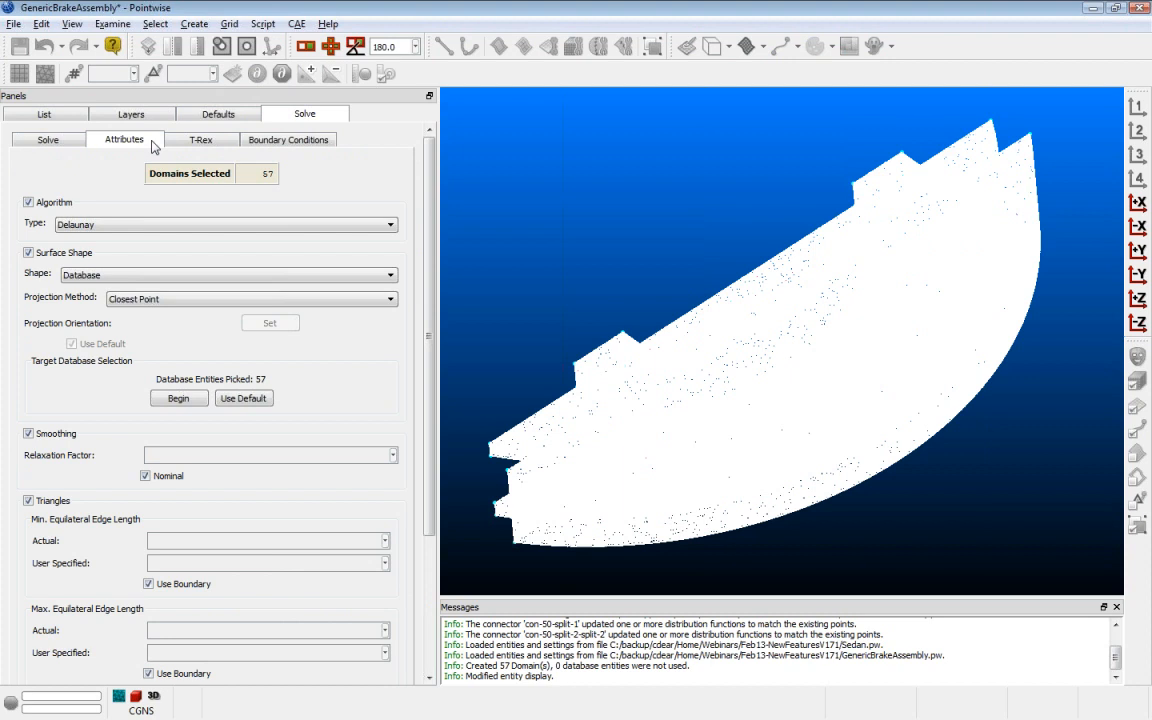
click(122, 230)
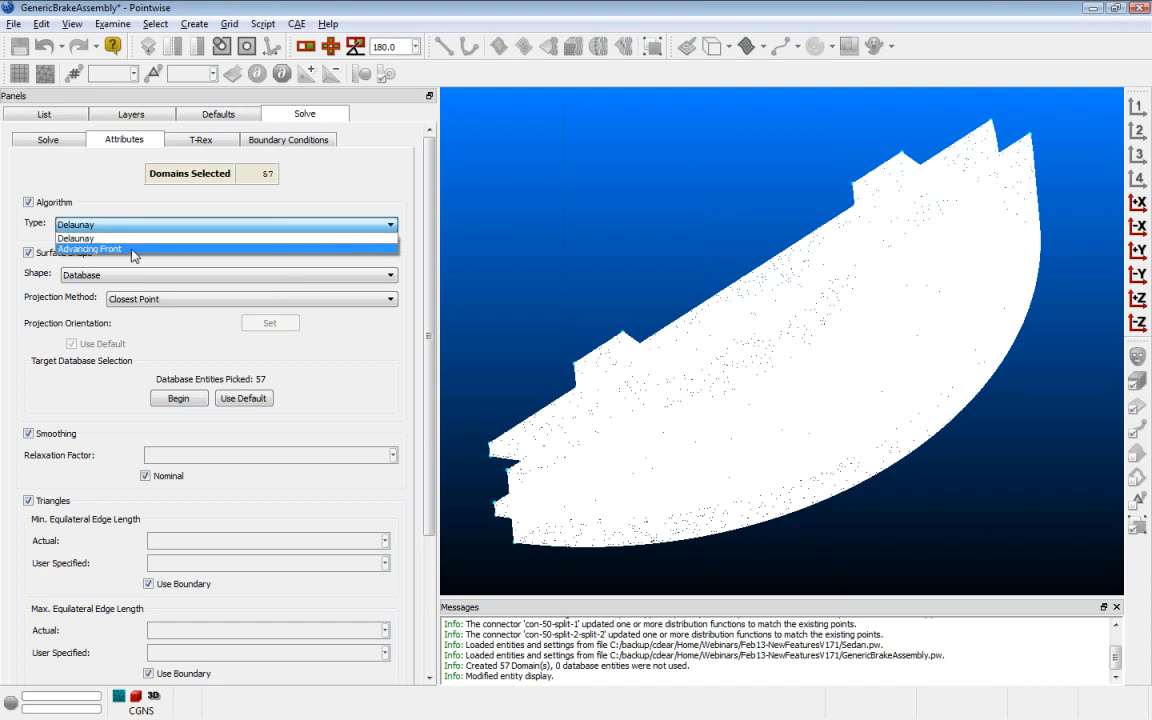
click(134, 249)
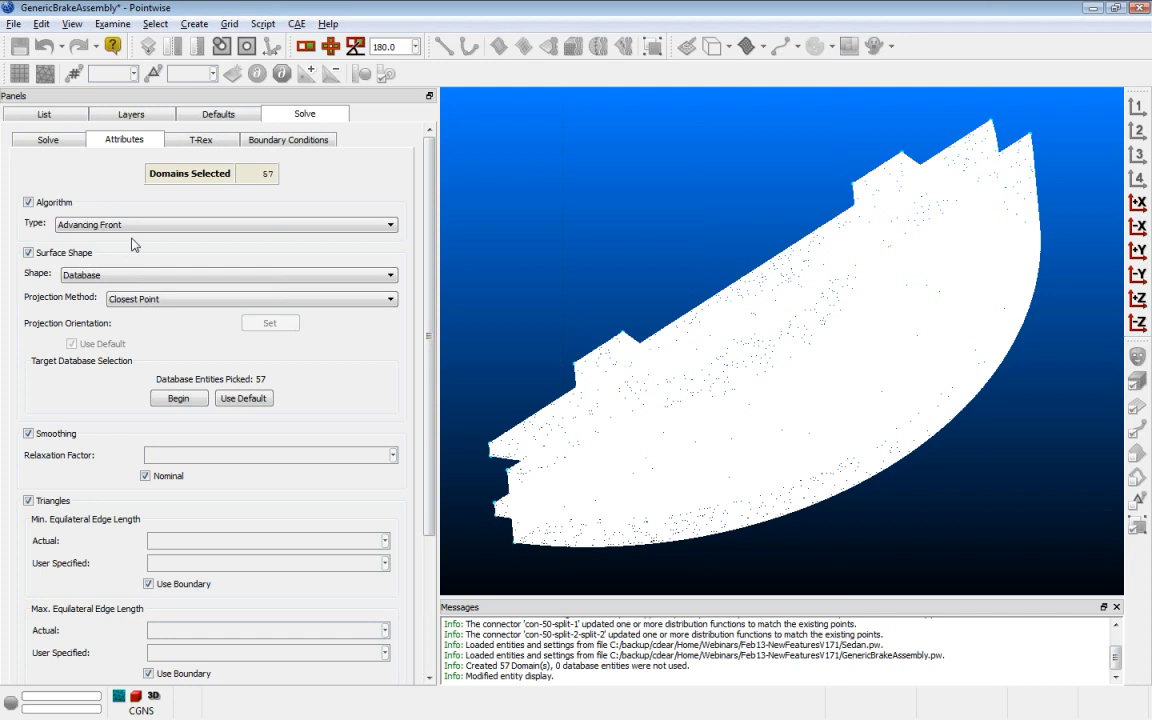
Initialize the selected domains with the new algorithm and accept the solve.
click(63, 145)
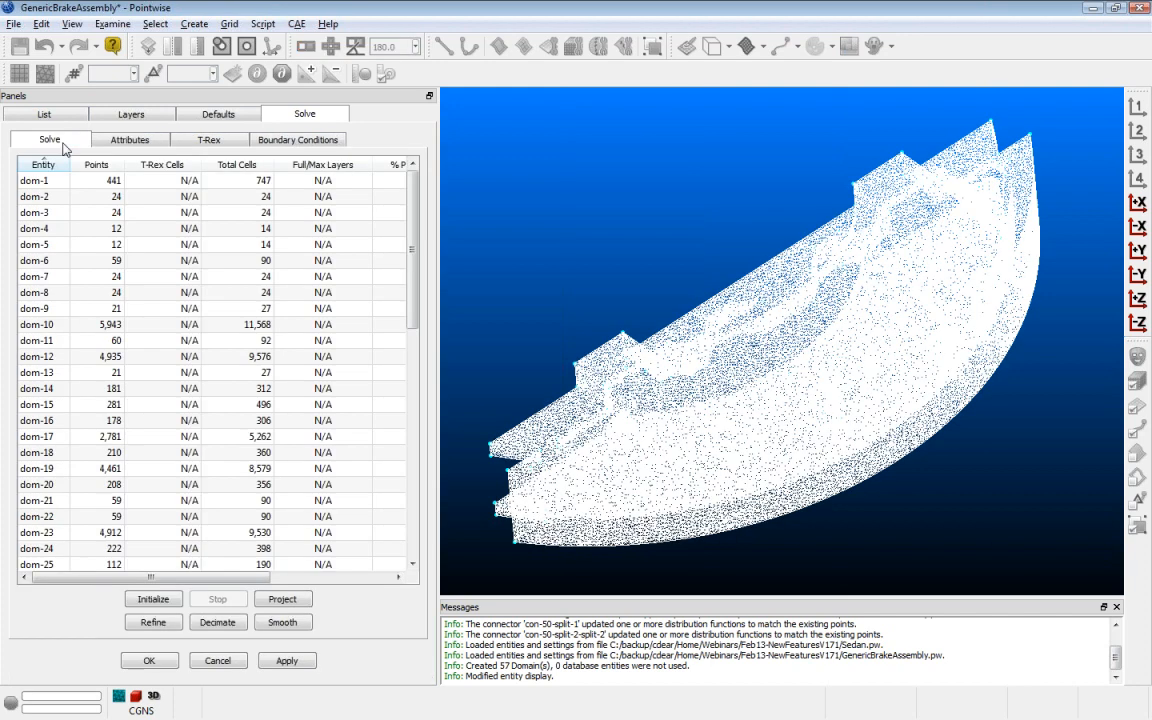
click(138, 602)
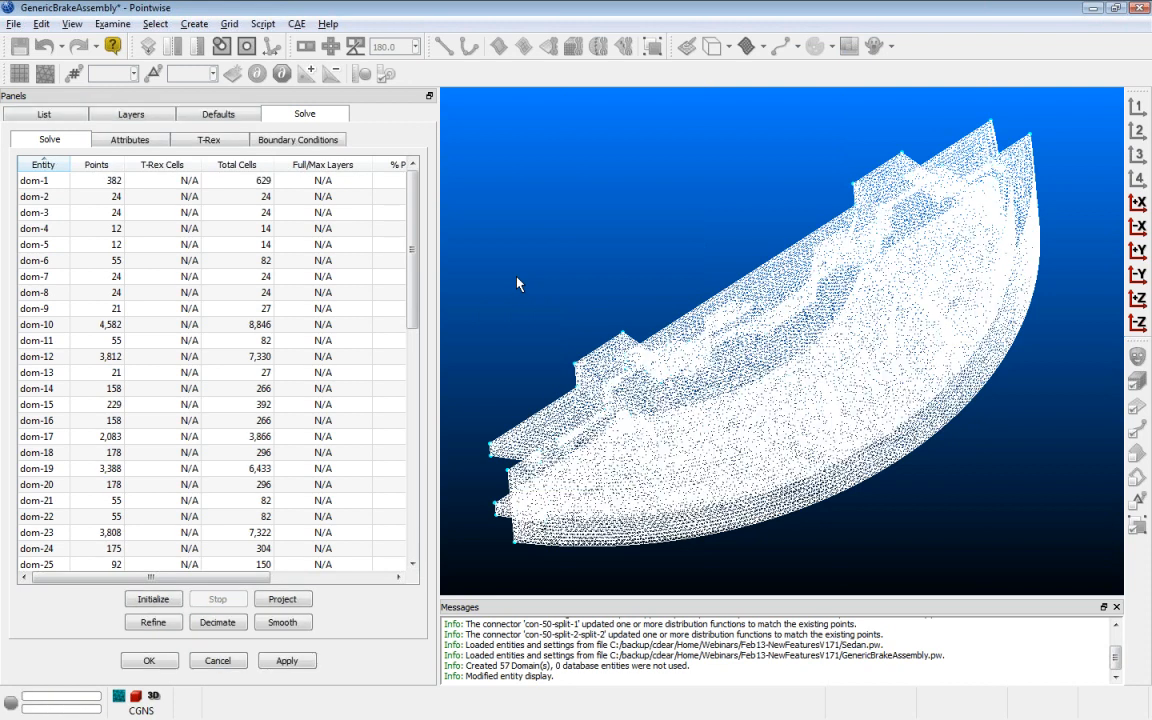
click(150, 661)
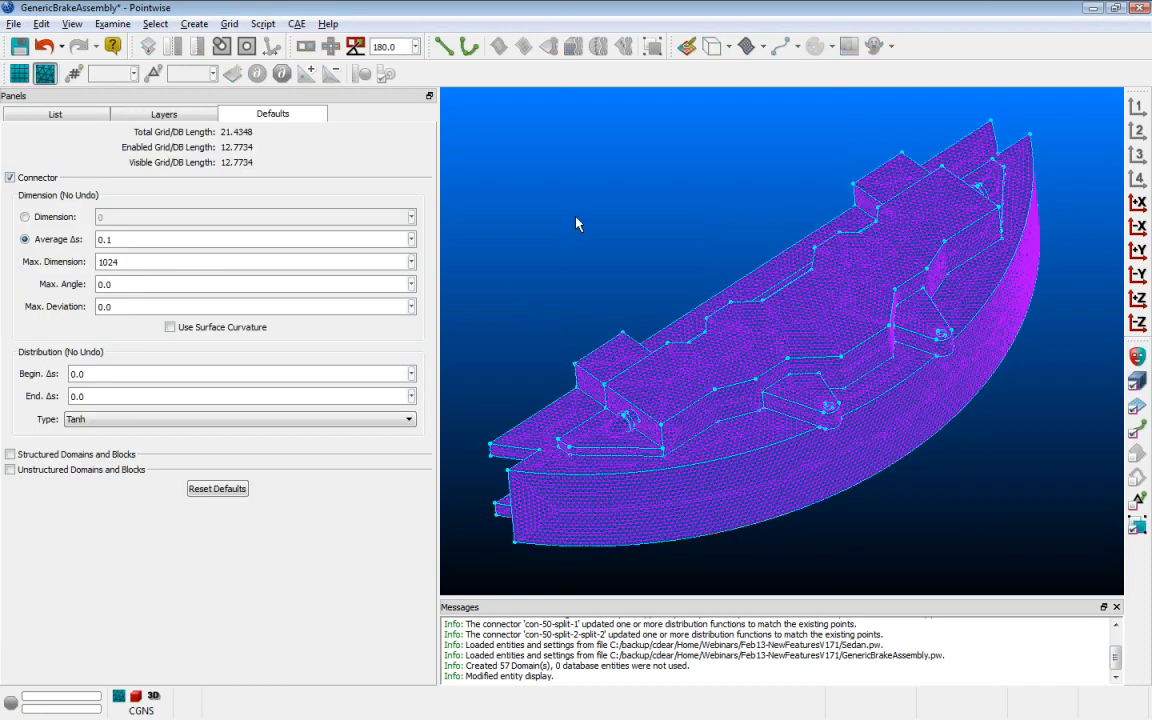
Examine the Advancing Front triangles on the side wall and around the bracket with the hole.
scroll(757, 410, up, 5)
scroll(757, 410, up, 2)
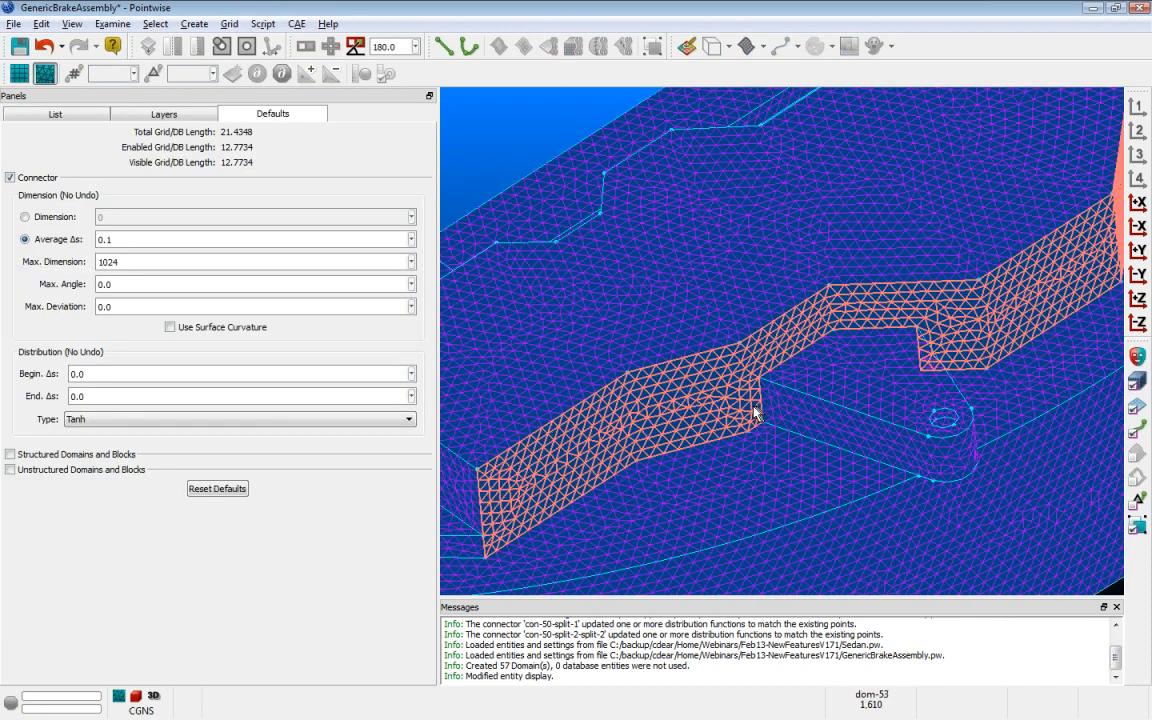
shift+right_drag(754, 408, 807, 391)
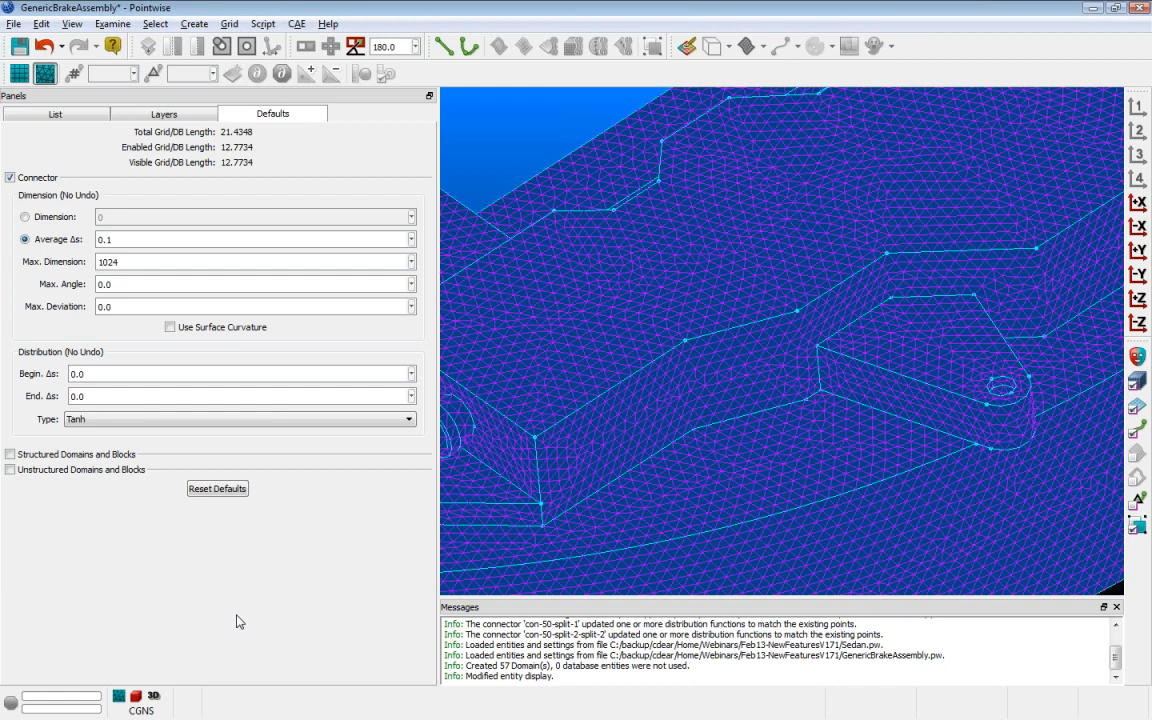
middle_drag(777, 445, 673, 483)
scroll(673, 483, up, 5)
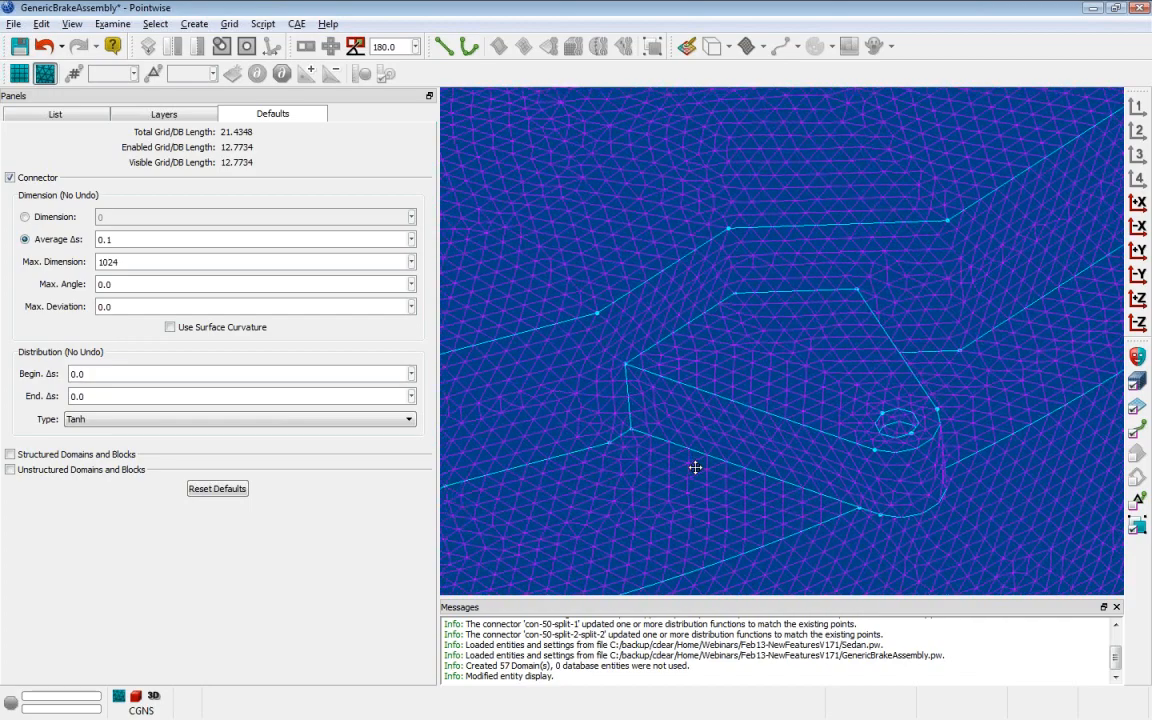
Turn on the Cylinder layer (layer 10) and show the database surfaces along with the meshed brake assembly.
scroll(697, 472, down, 5)
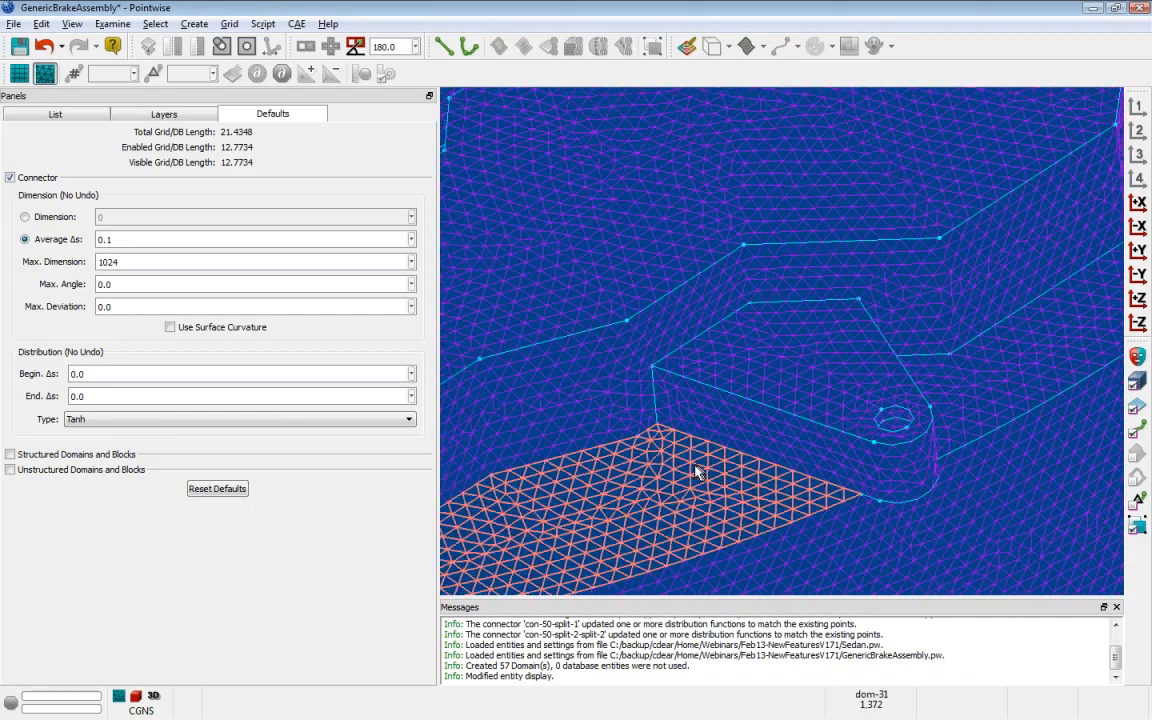
middle_drag(694, 471, 525, 395)
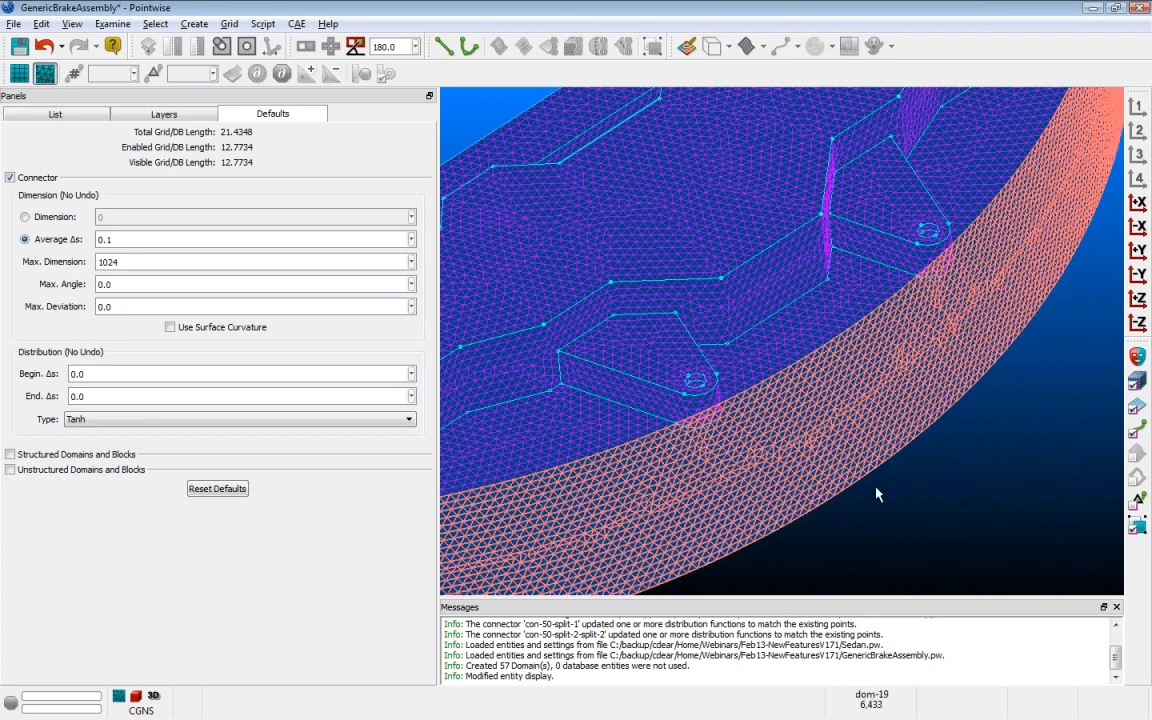
scroll(921, 545, down, 3)
right_drag(921, 545, 930, 513)
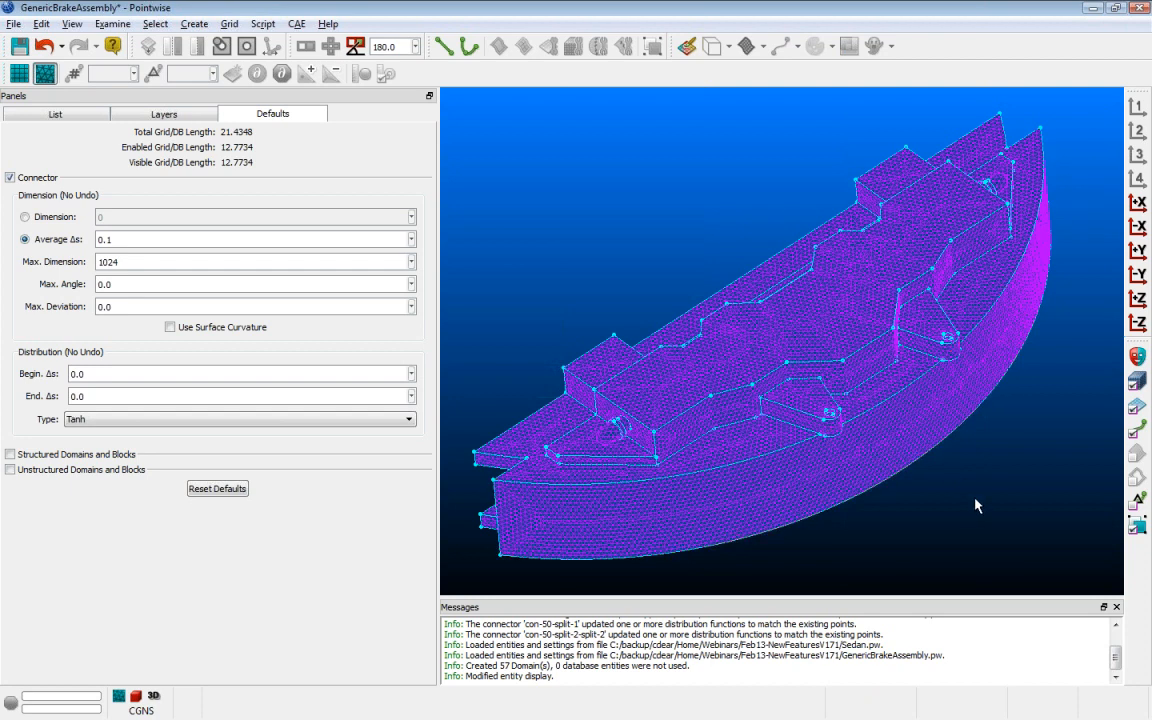
click(190, 113)
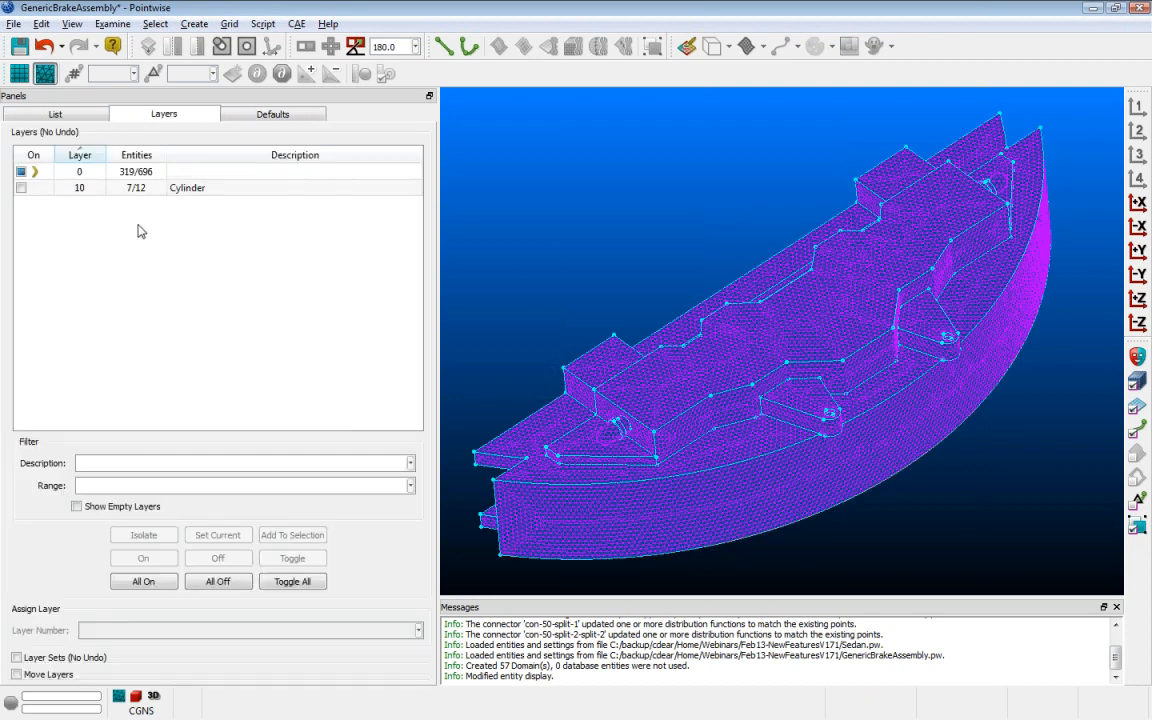
click(21, 189)
click(72, 23)
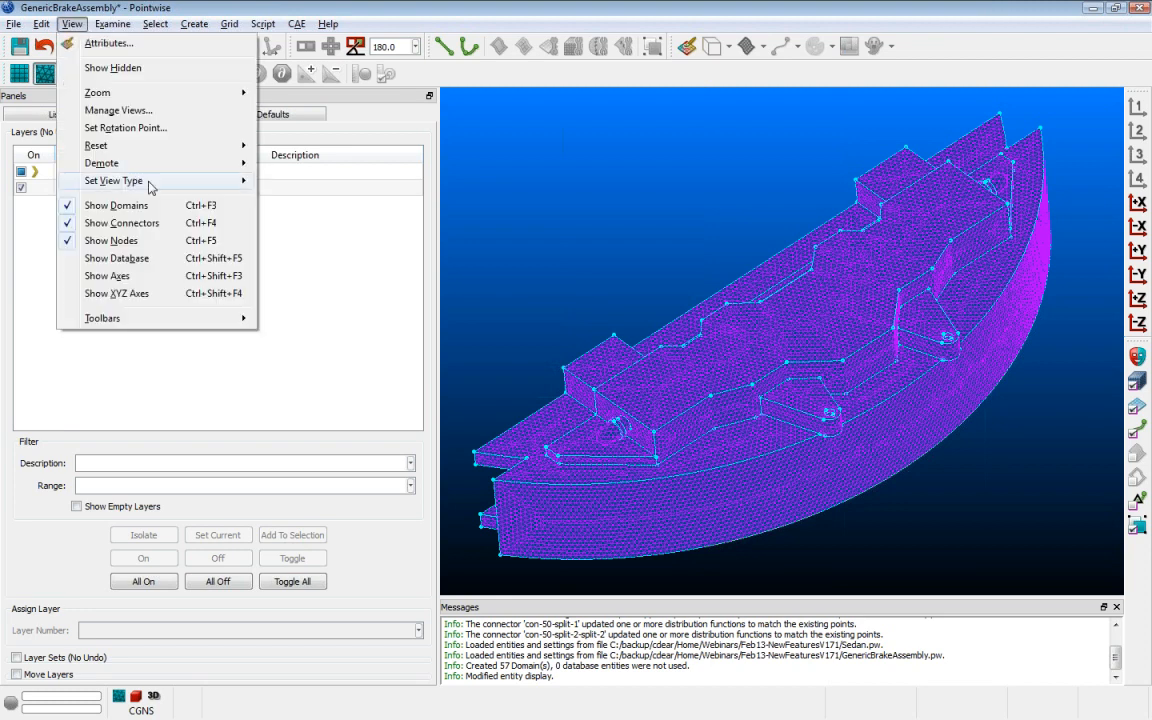
click(160, 265)
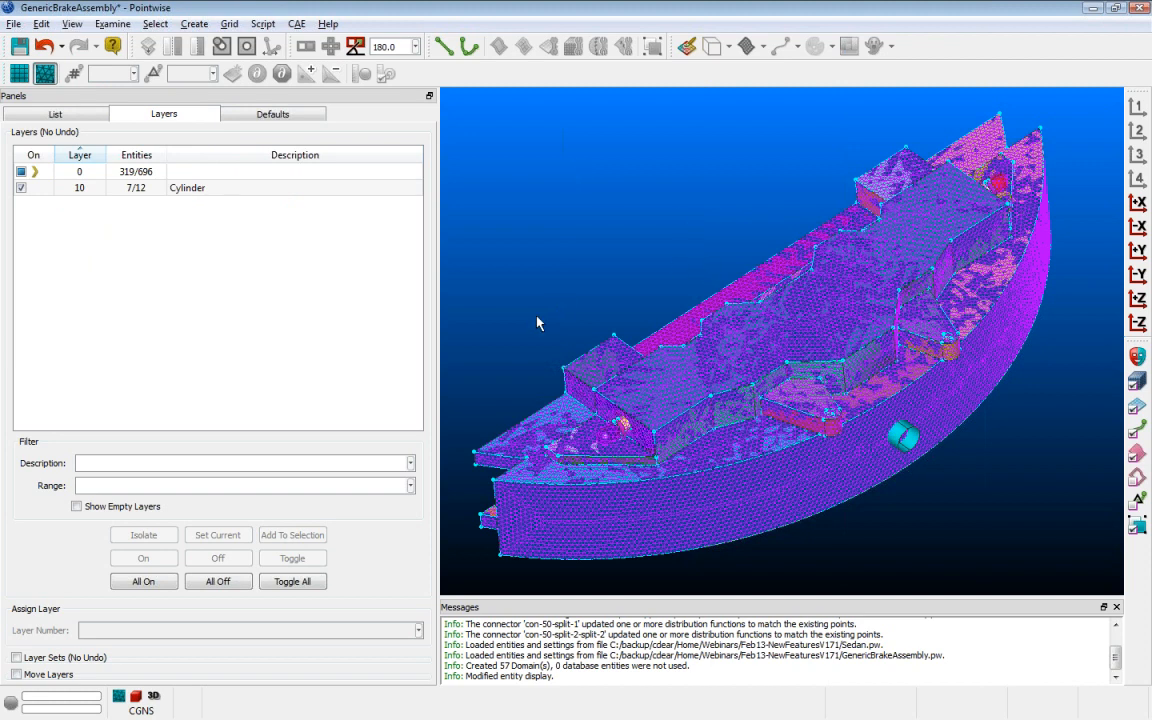
Trim by surfaces with the cylinder as Group A and the brake model as Group B, imprint them, and accept all trimmed models.
click(903, 452)
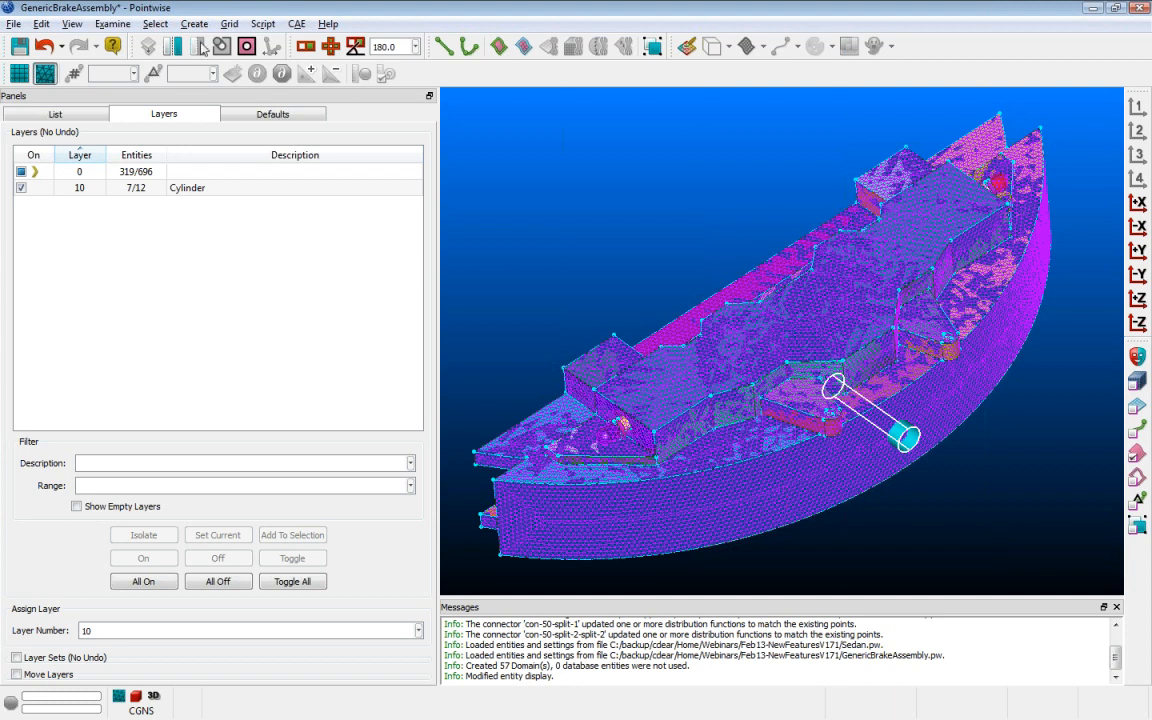
click(42, 24)
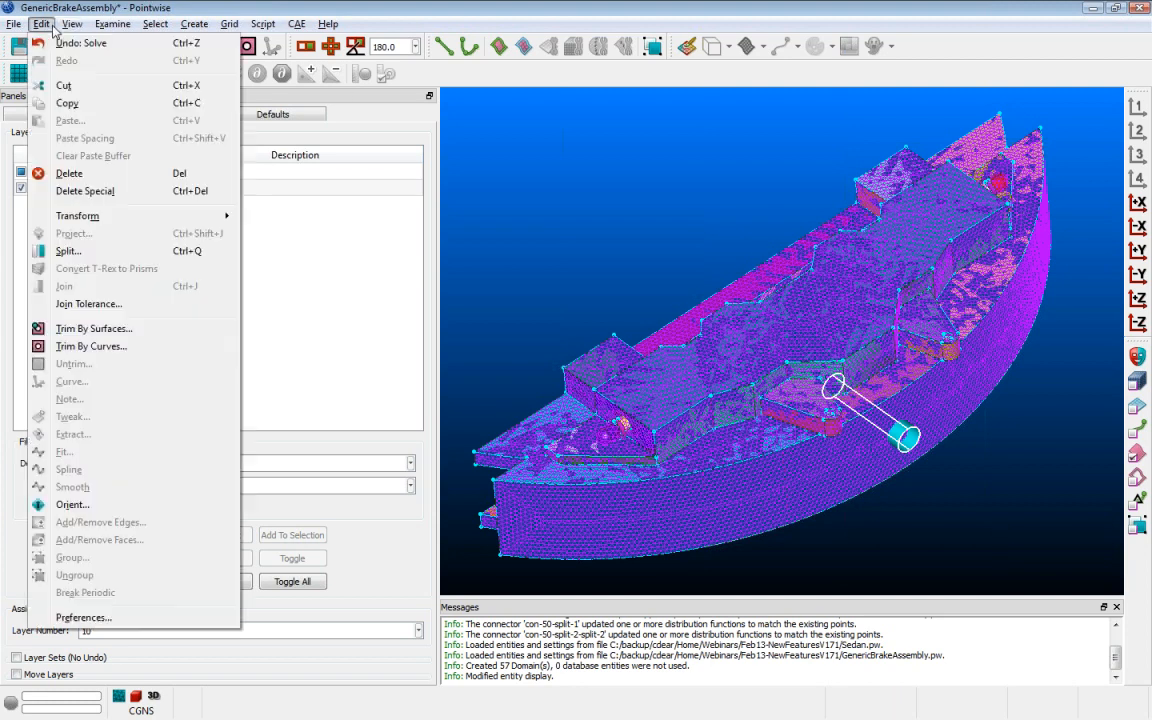
click(136, 330)
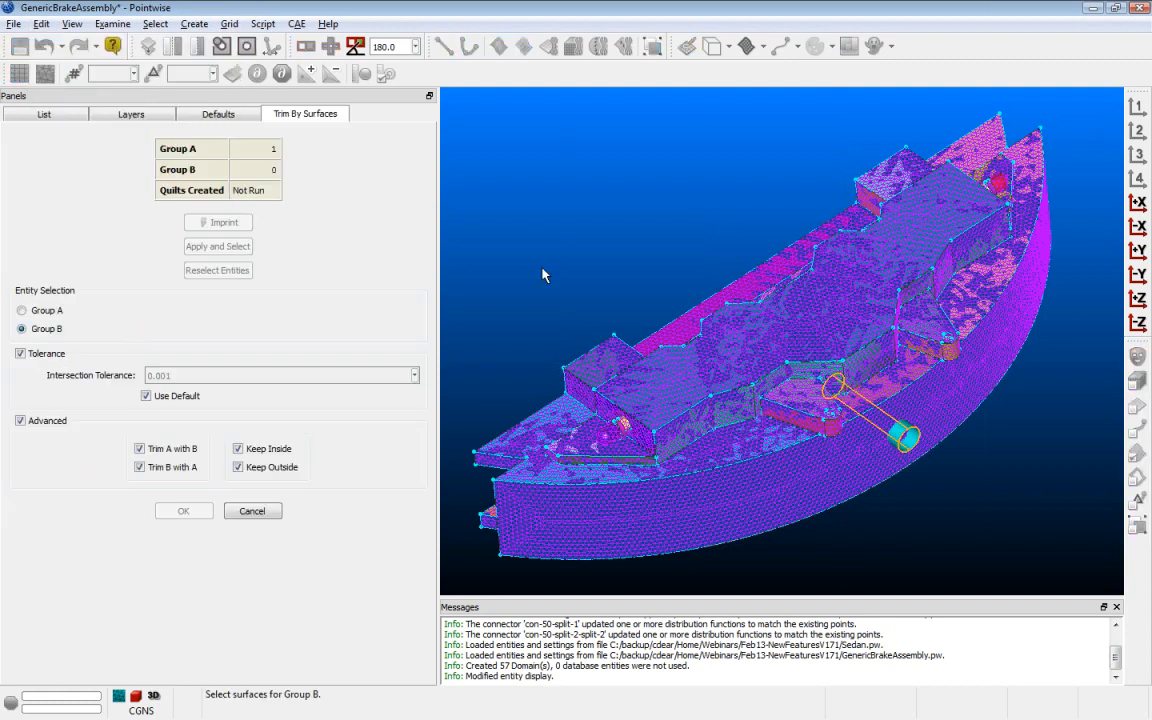
click(697, 286)
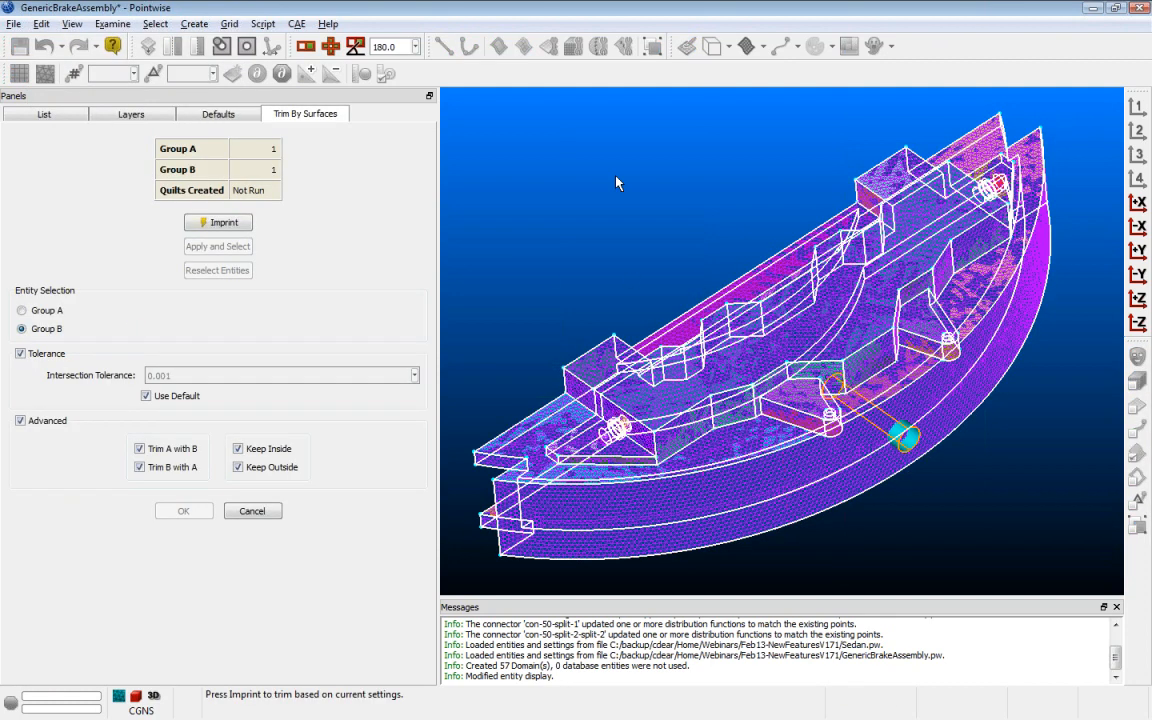
click(228, 236)
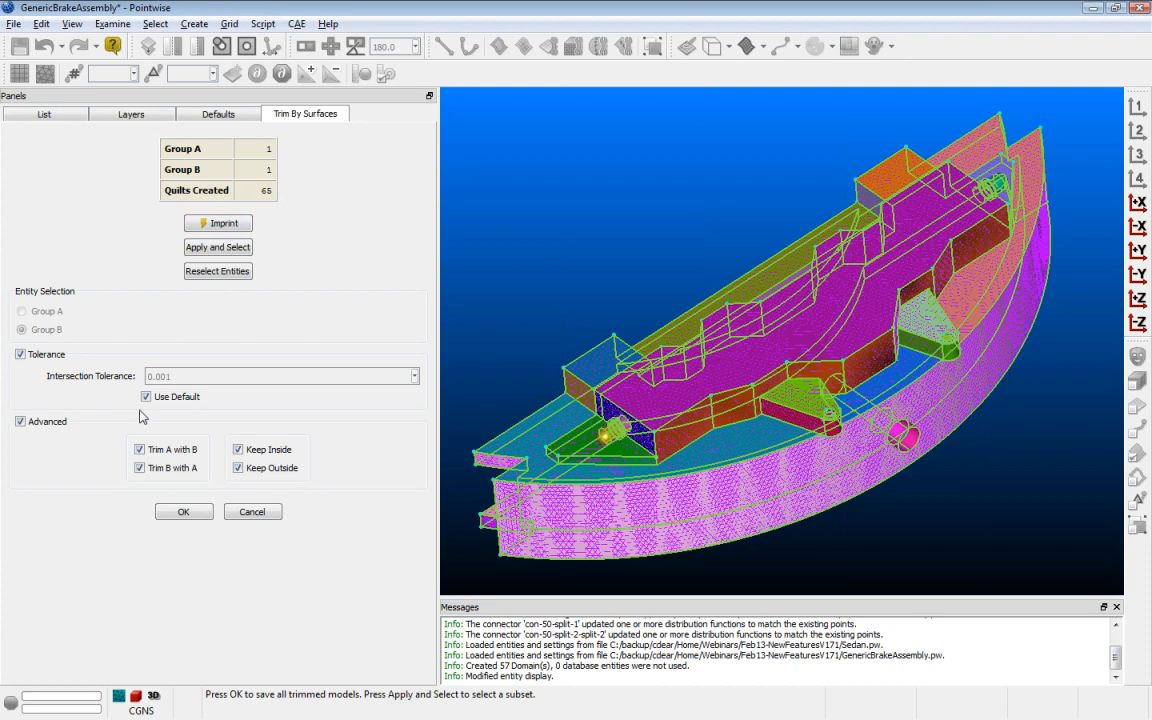
click(162, 513)
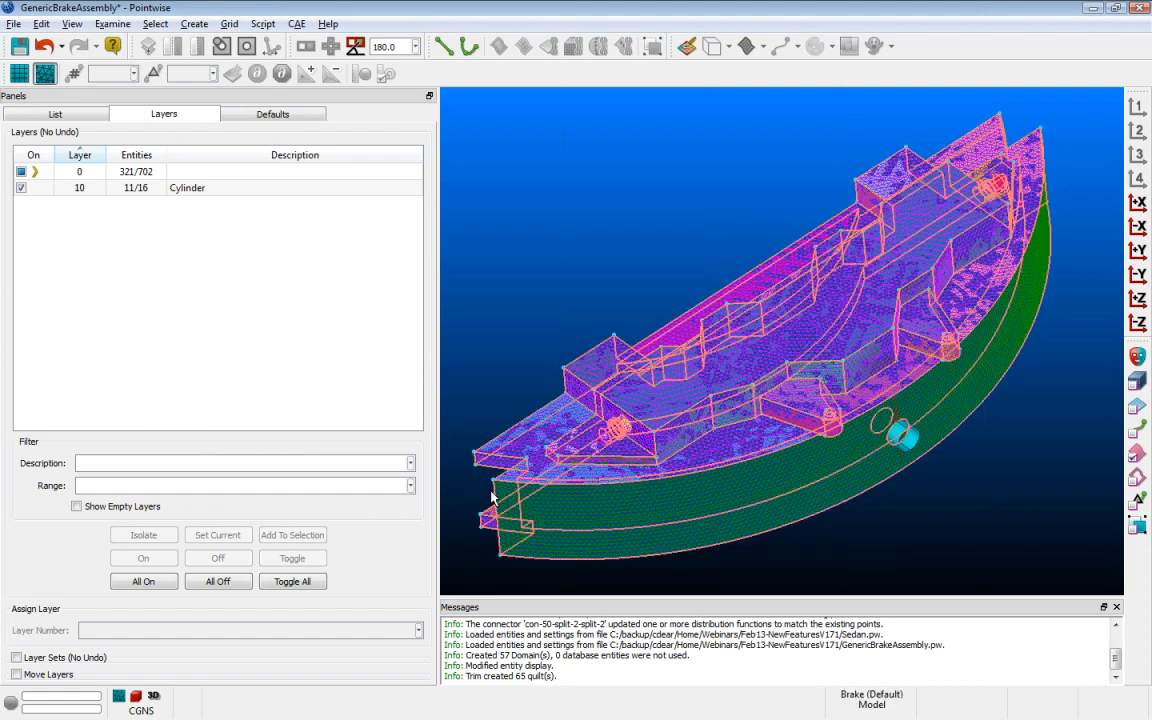
Turn off the Cylinder layer and create connectors on the circular quilt imprinted on the brake's curved side wall.
click(22, 187)
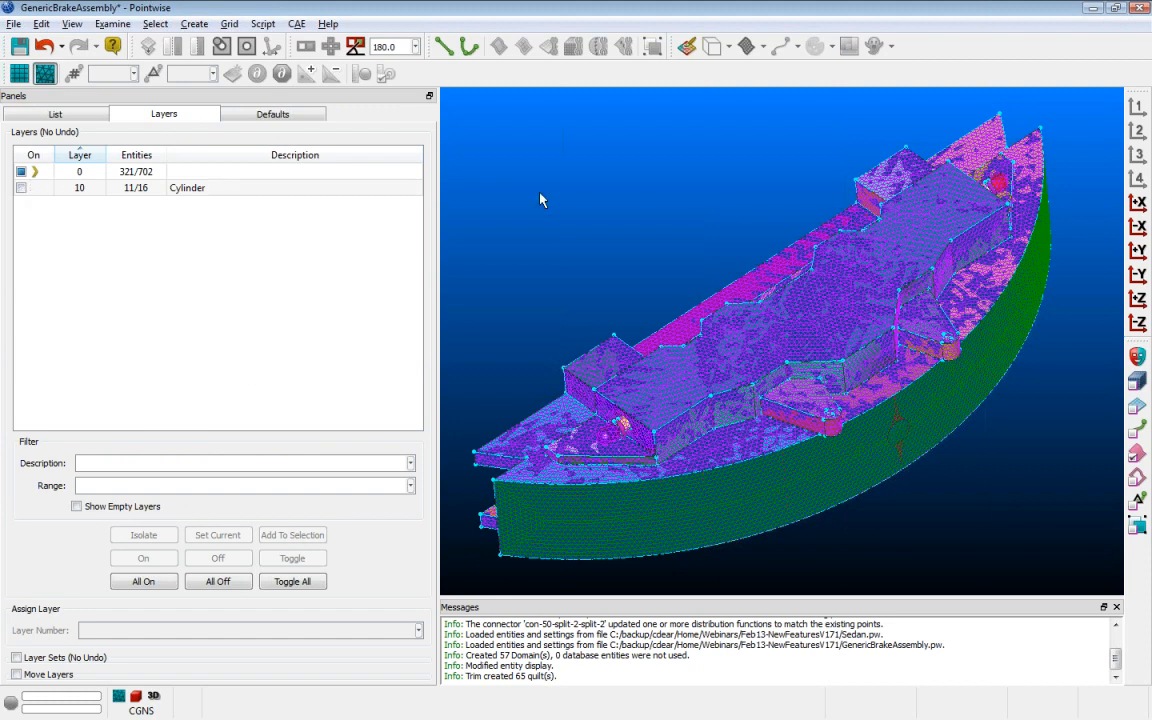
scroll(912, 435, up, 6)
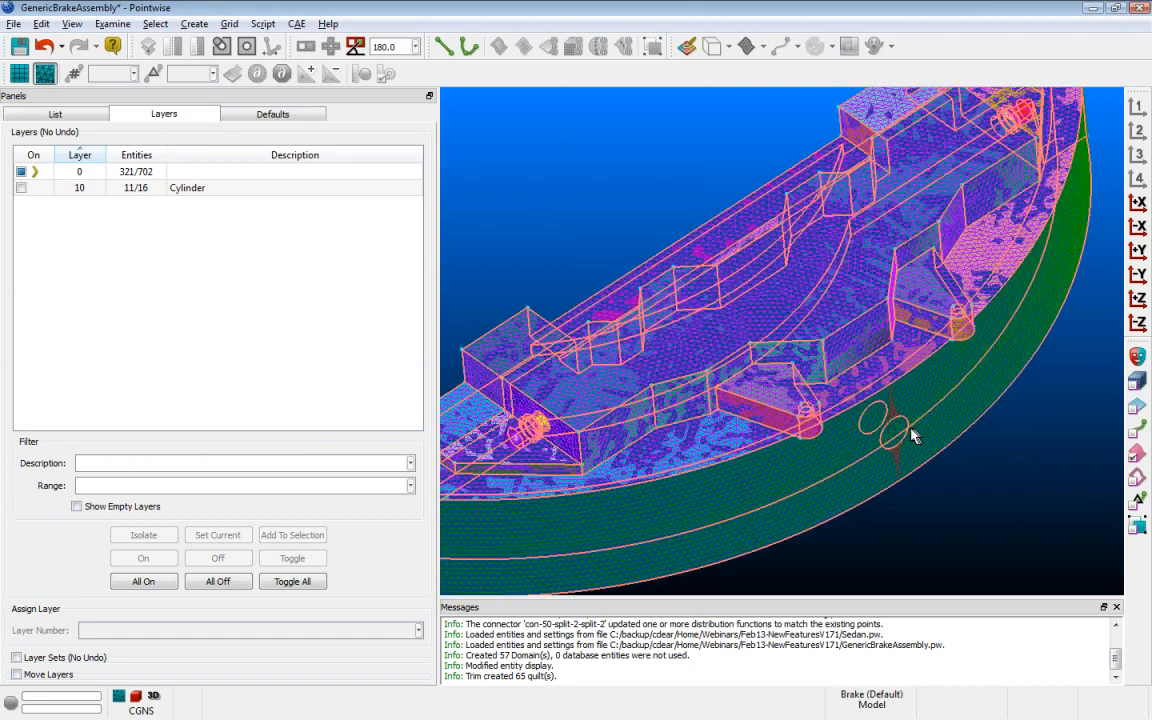
scroll(912, 435, up, 2)
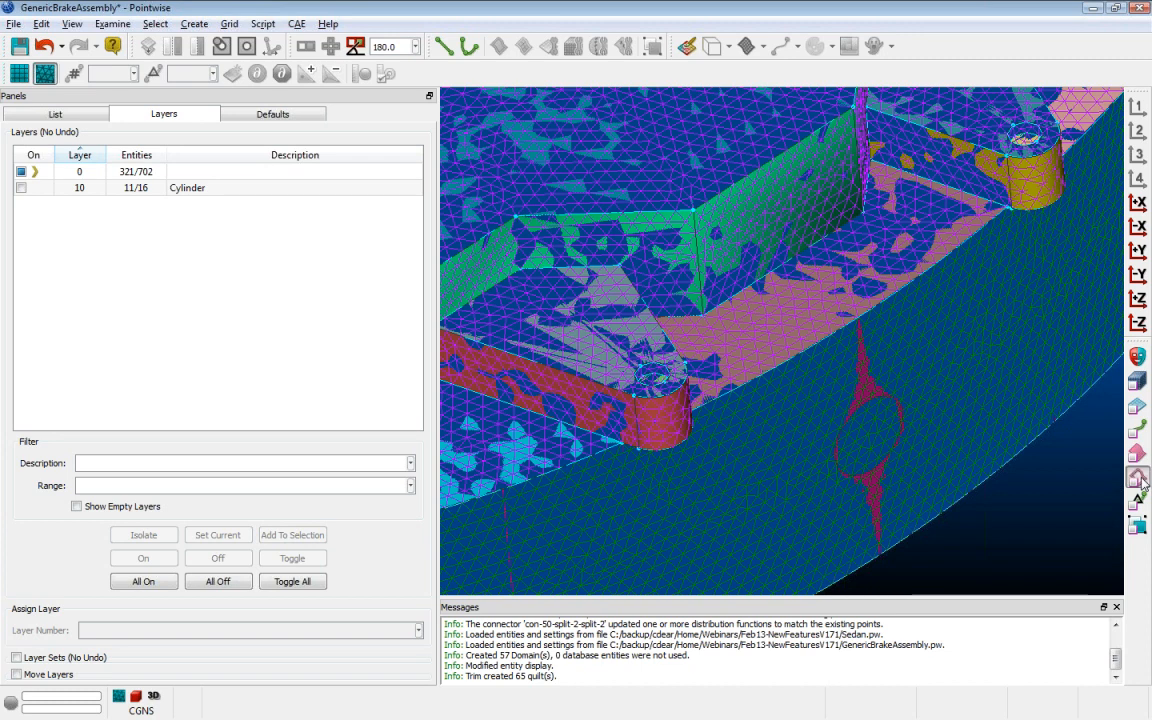
click(902, 420)
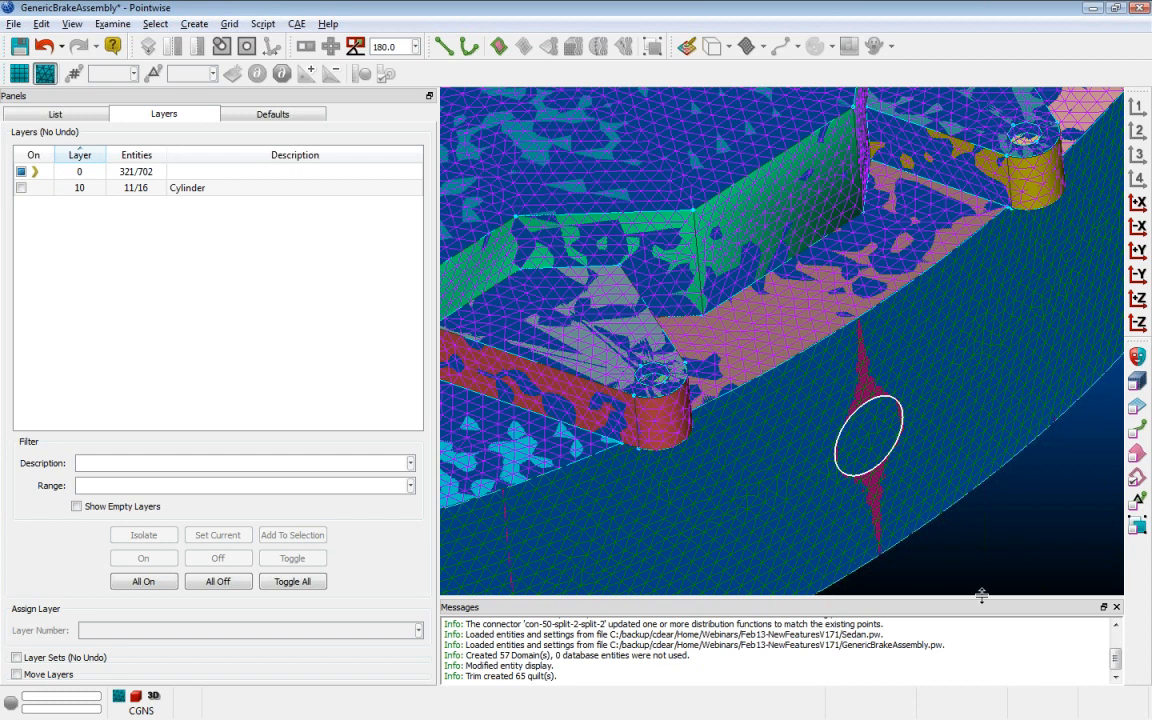
click(262, 115)
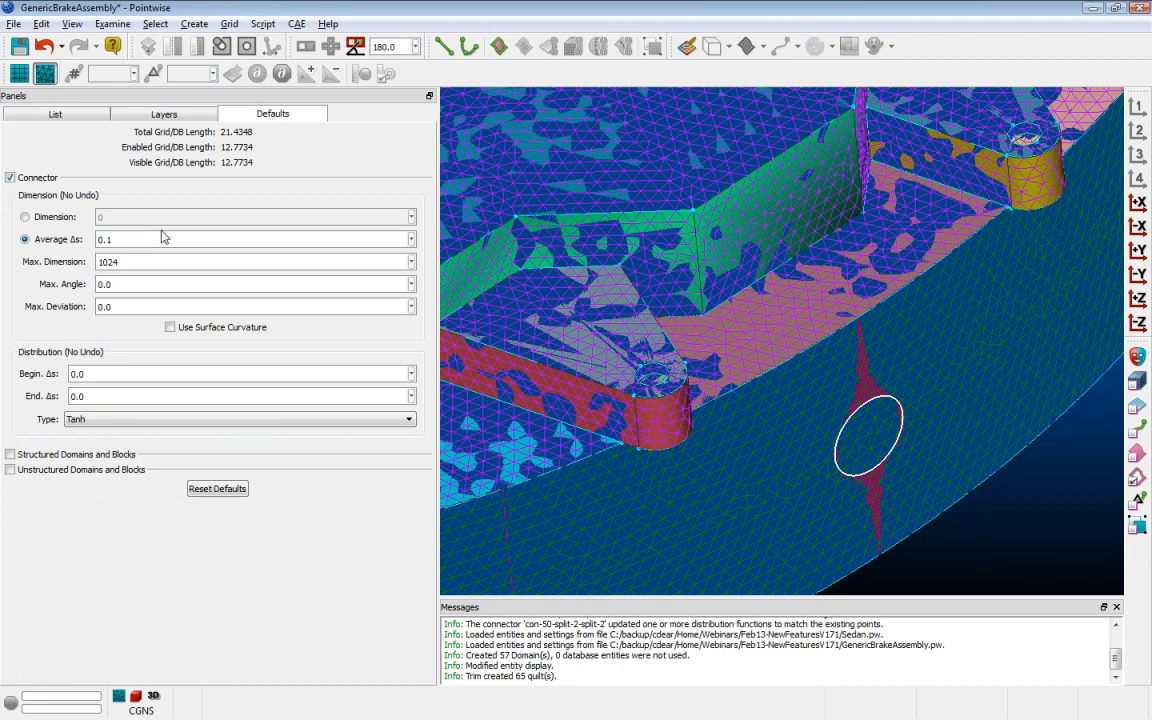
click(498, 47)
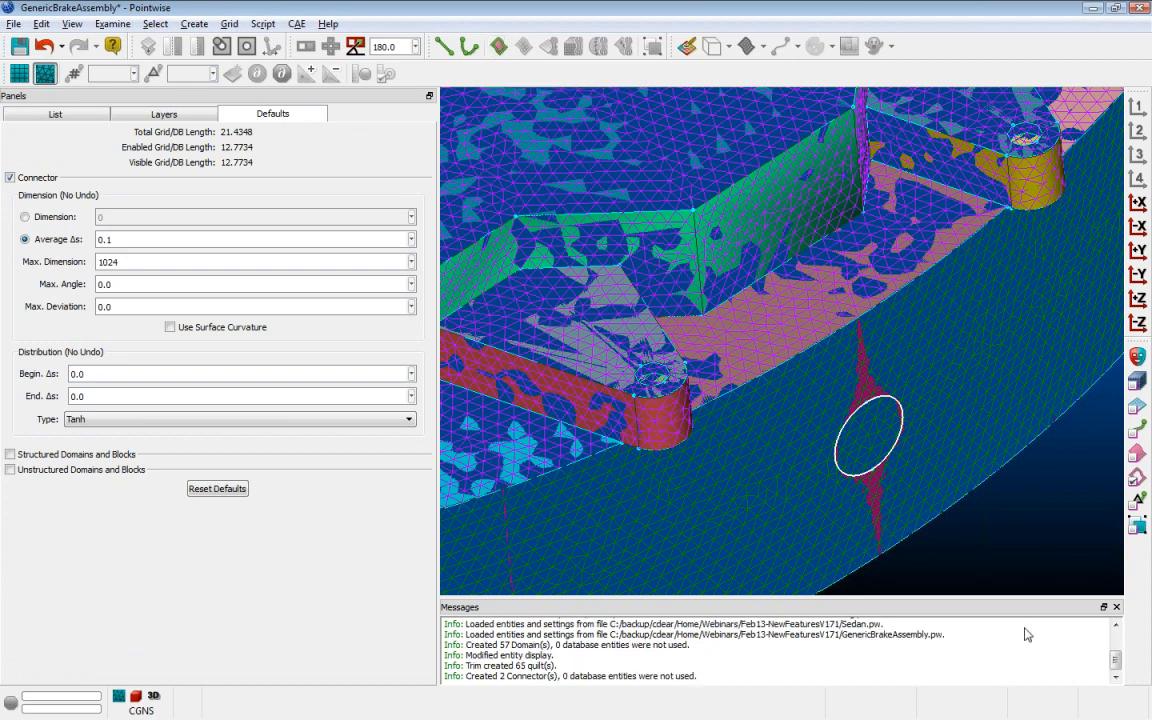
click(1067, 558)
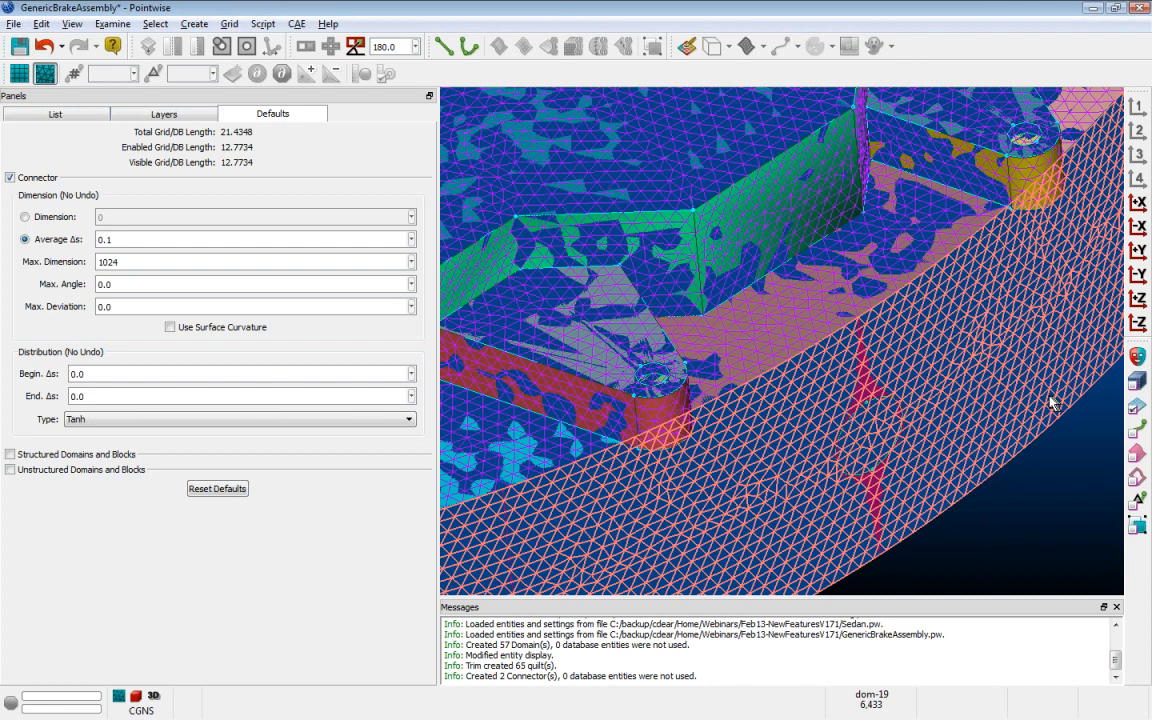
Add the circular connector loop to the curved side wall's domain as an inner edge, save the edge, and accept the modified domain.
click(1052, 403)
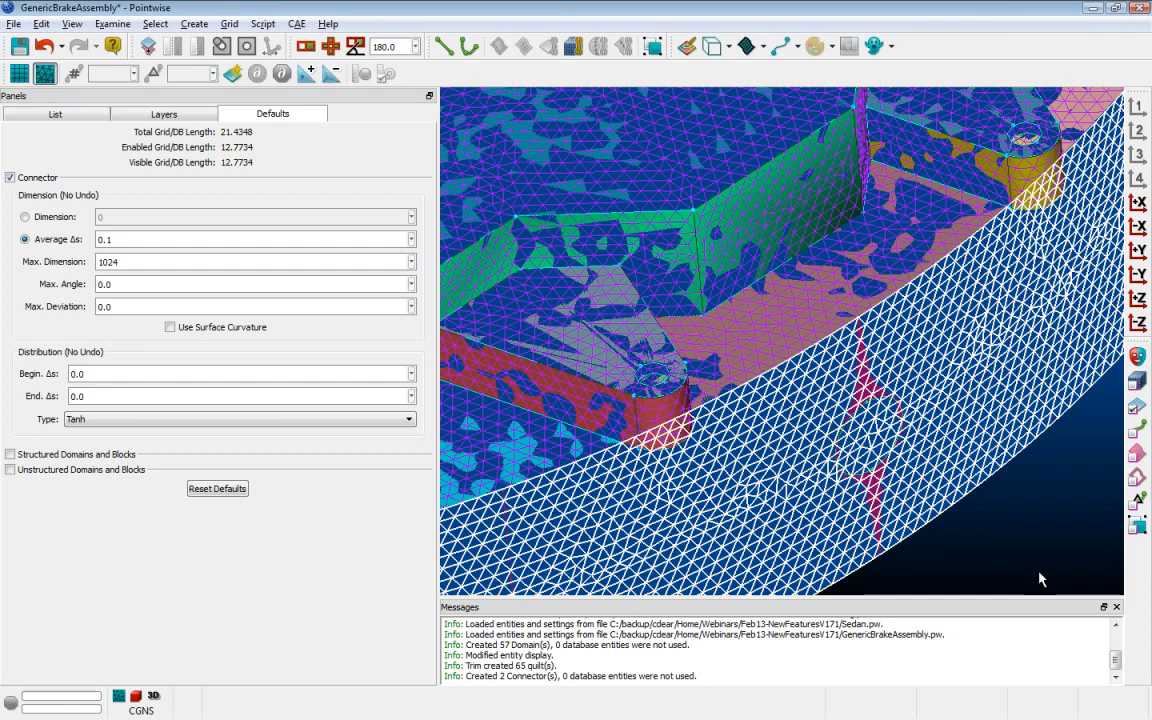
click(38, 24)
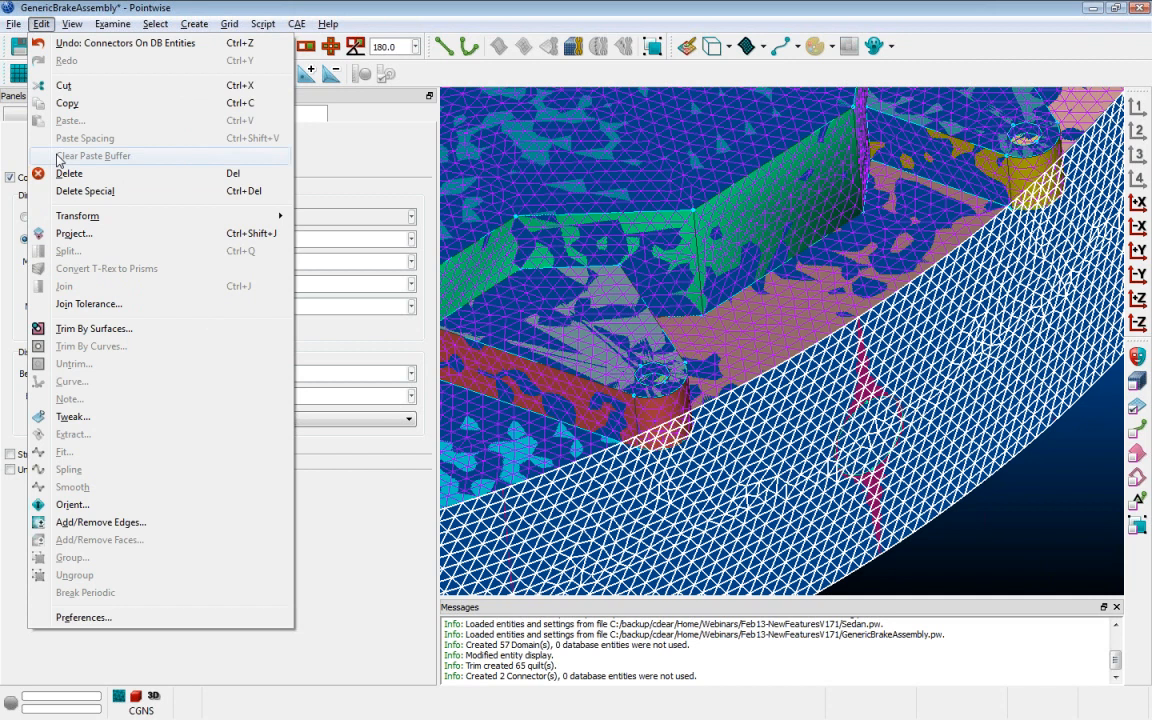
click(156, 524)
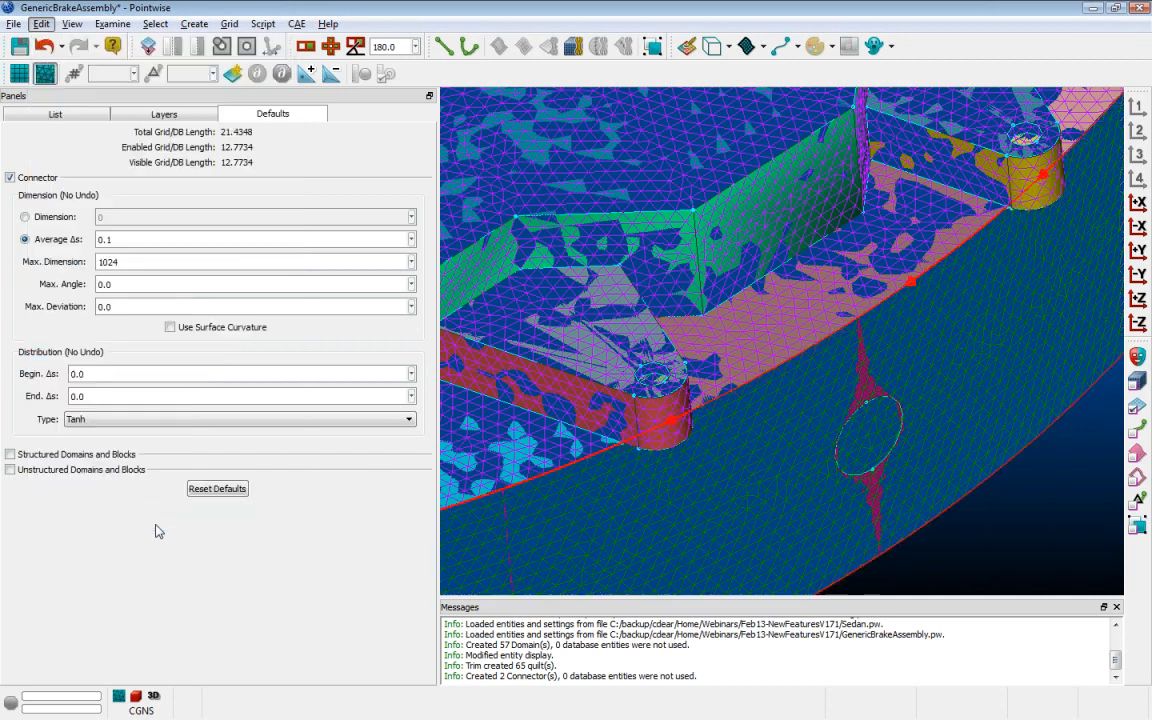
shift+right_drag(645, 550, 613, 501)
scroll(613, 501, up, 1)
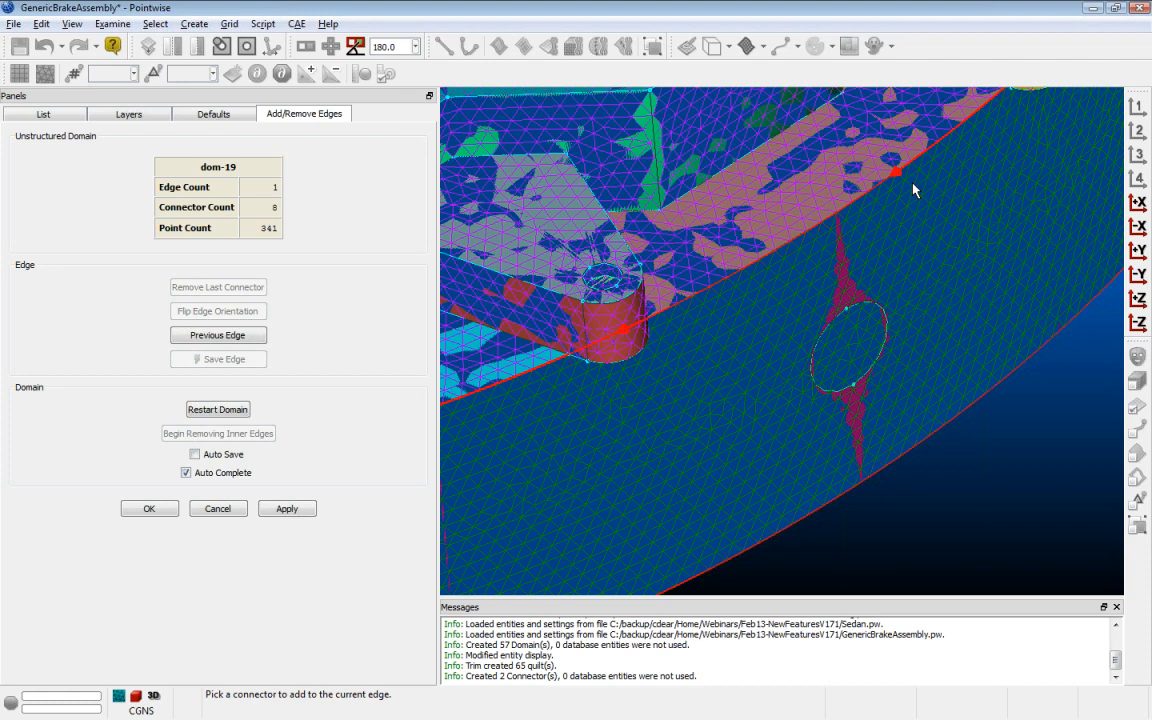
click(885, 326)
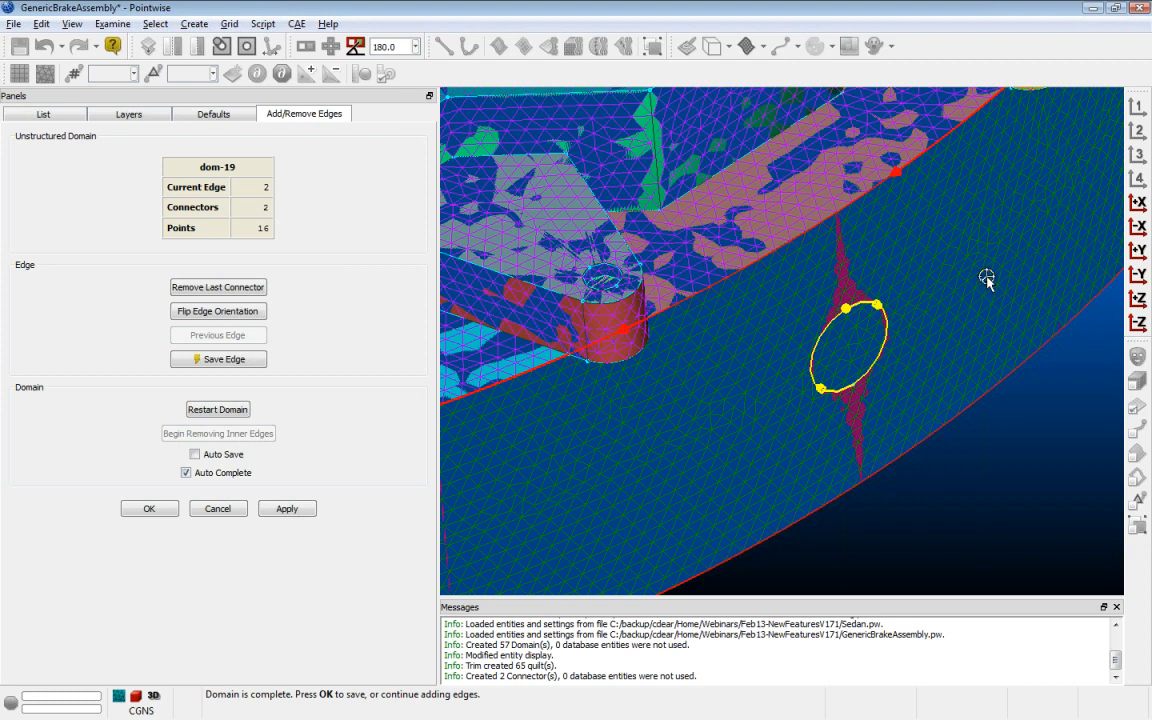
right_drag(986, 283, 968, 302)
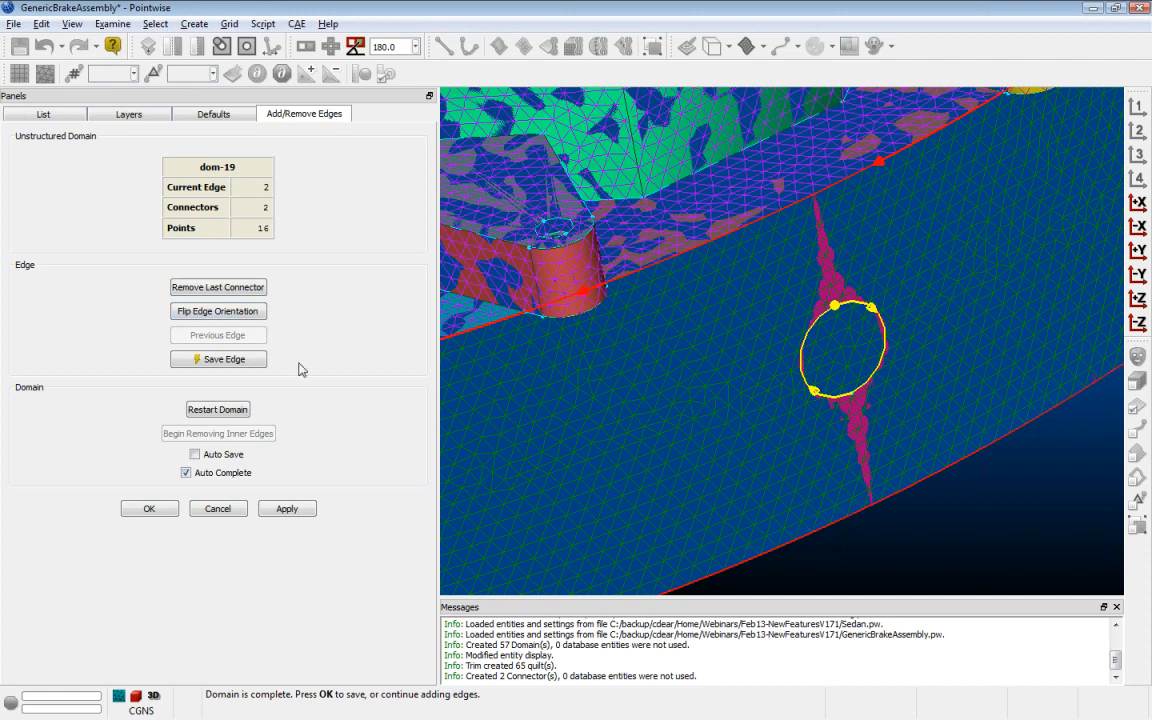
click(260, 362)
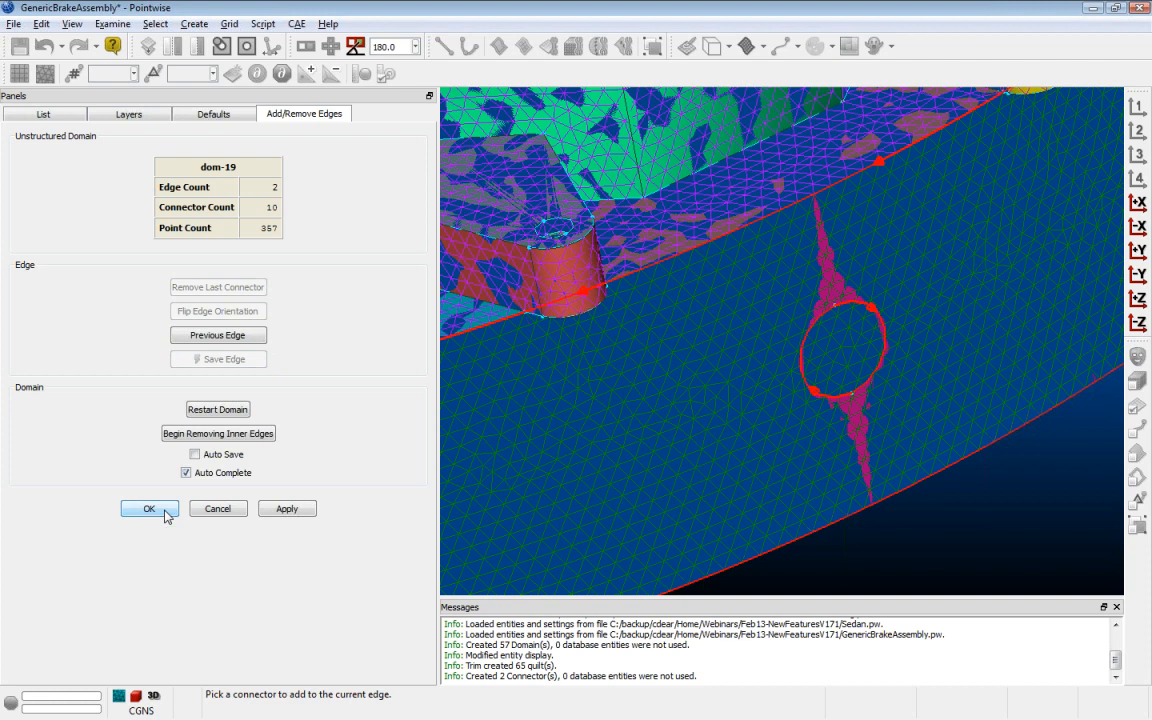
key(ctrl+Return)
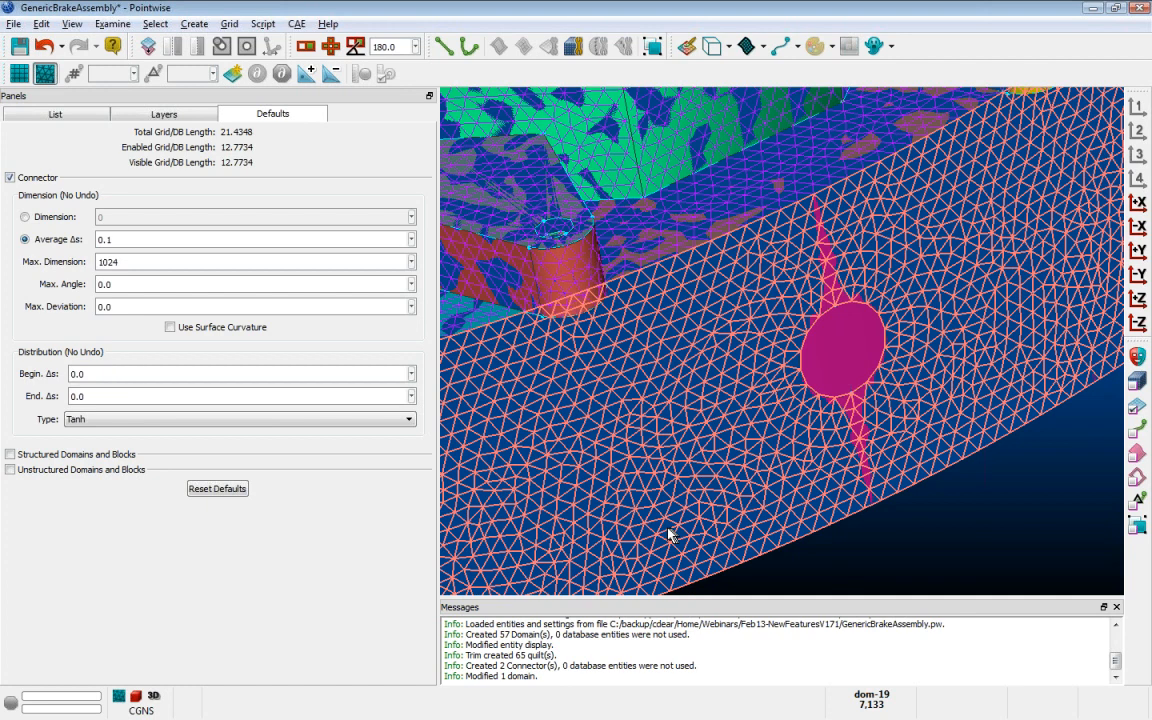
click(668, 535)
click(884, 564)
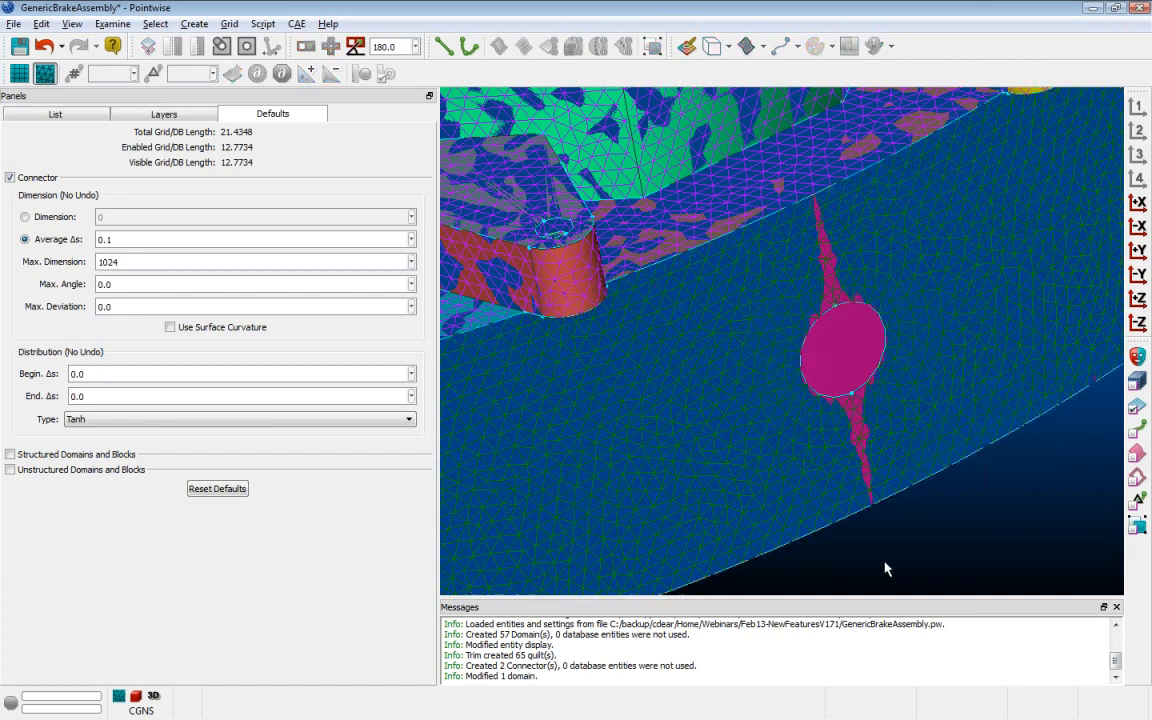
Hide the database surfaces so only the mesh shows around the bracket next to the circular opening.
scroll(884, 564, down, 5)
right_drag(784, 496, 830, 514)
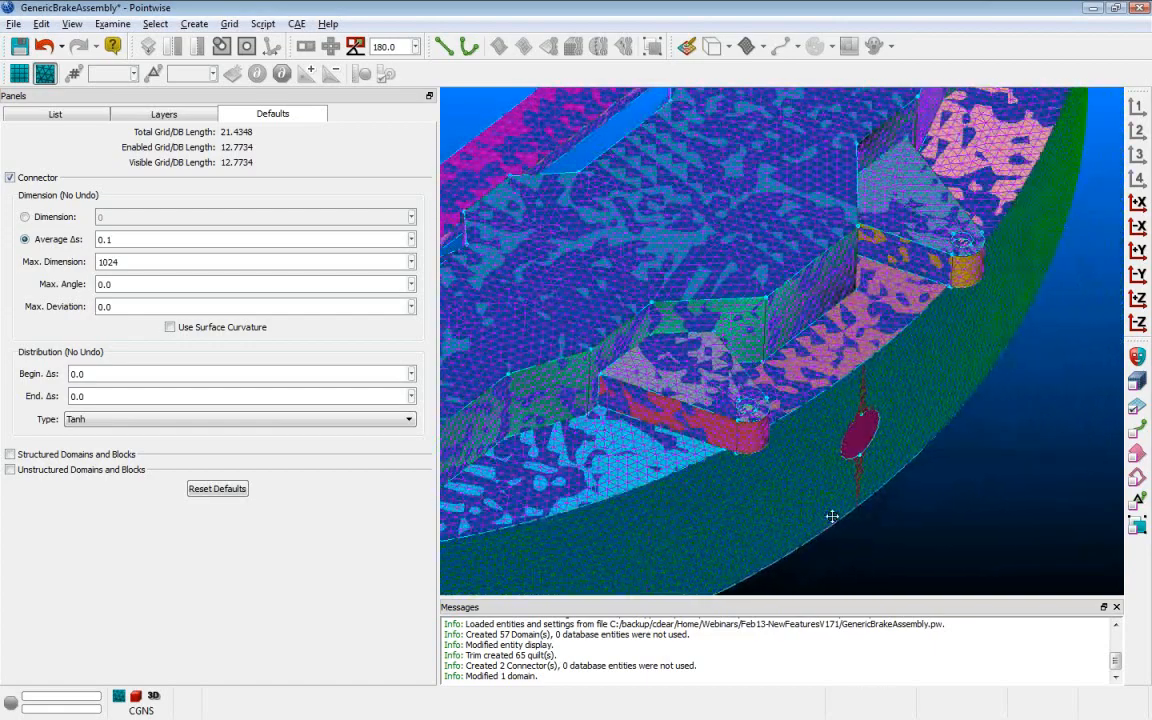
scroll(840, 470, up, 5)
right_drag(850, 437, 686, 364)
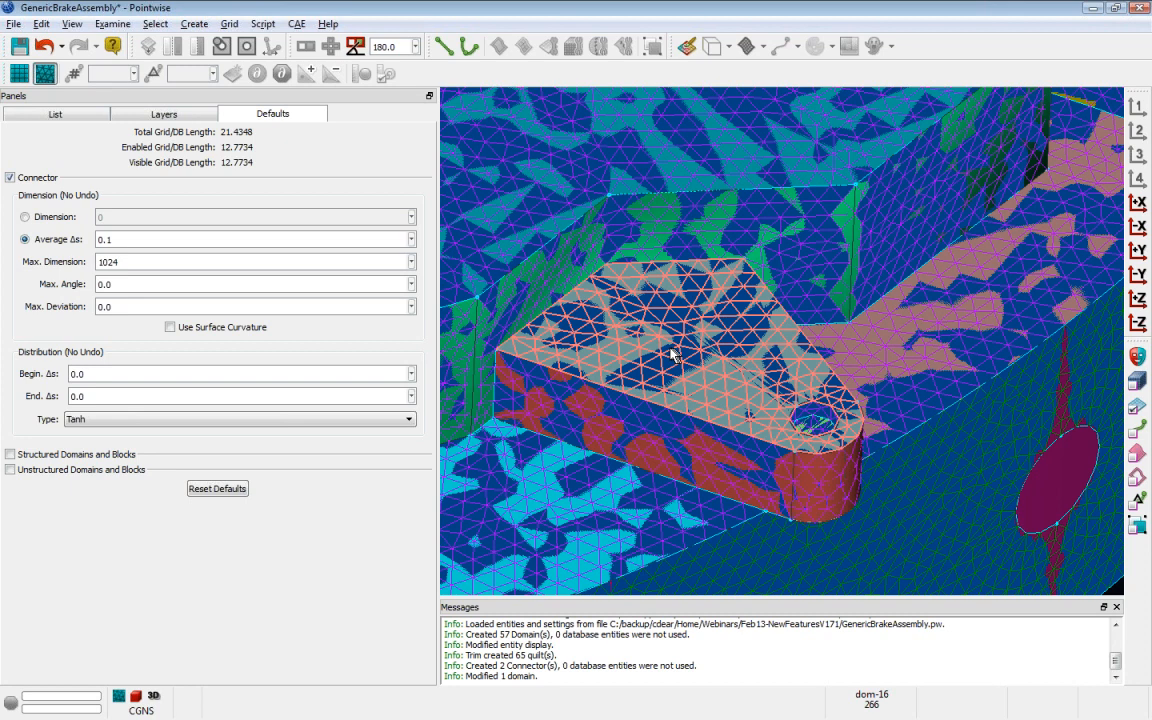
click(73, 25)
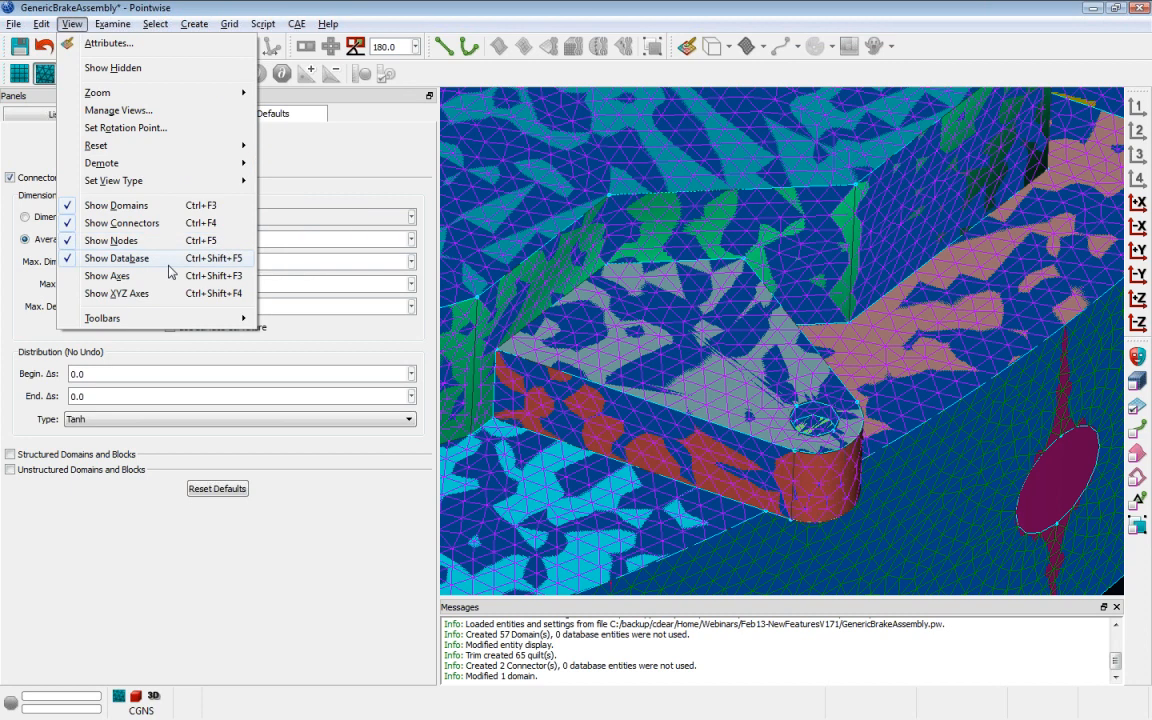
click(117, 258)
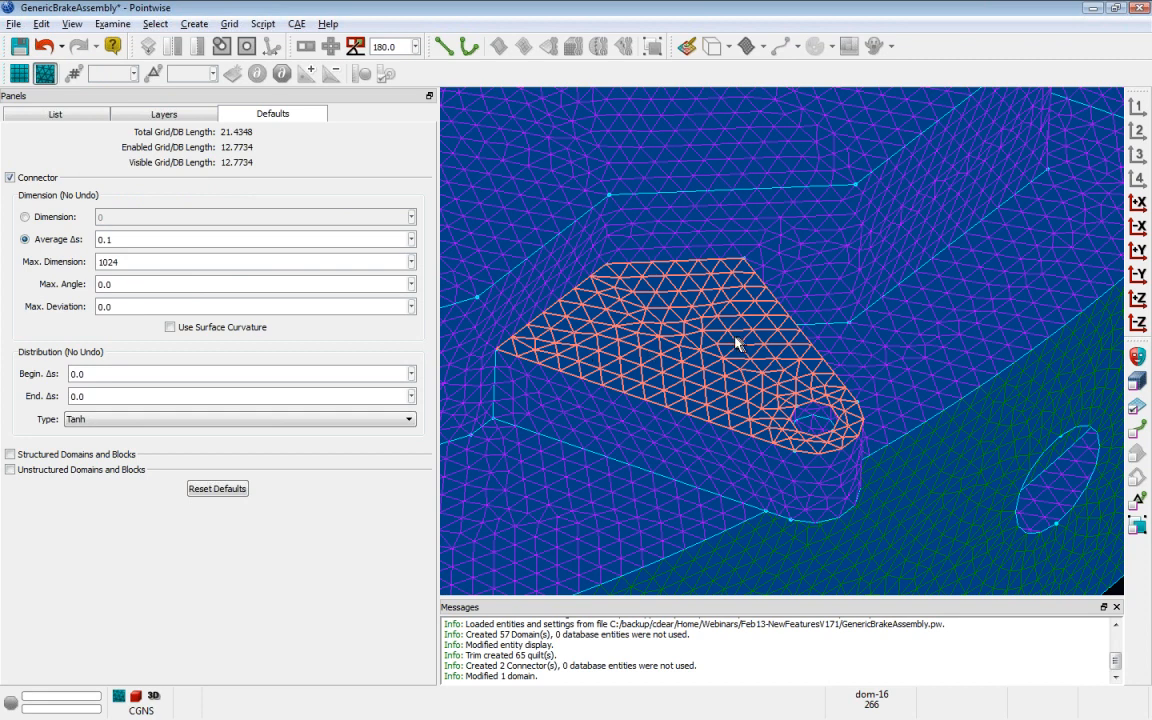
Delete the domains inside the bracket's hole and select the bracket's top domain.
click(815, 425)
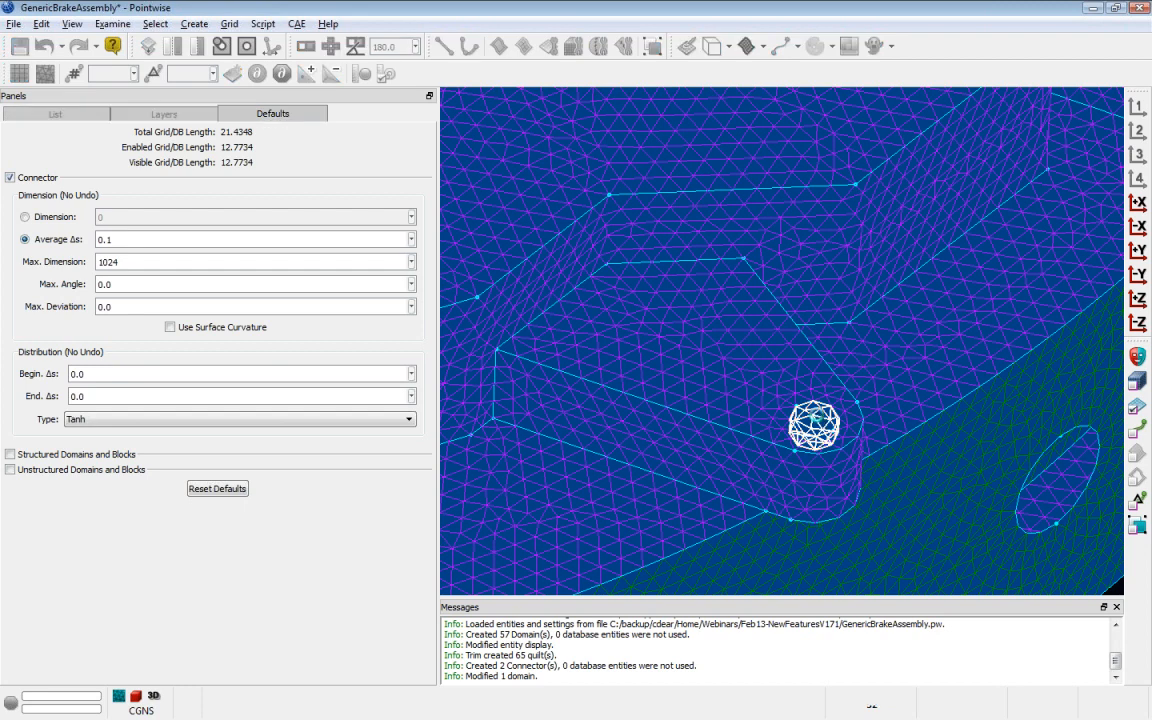
key(Delete)
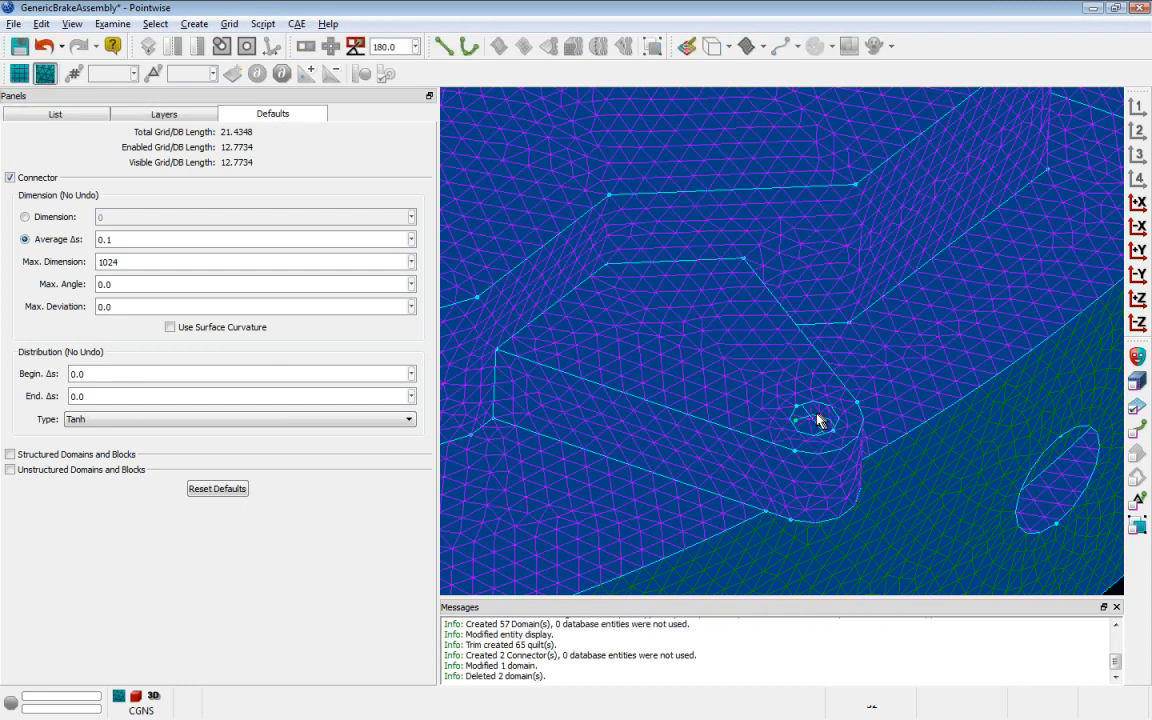
click(720, 368)
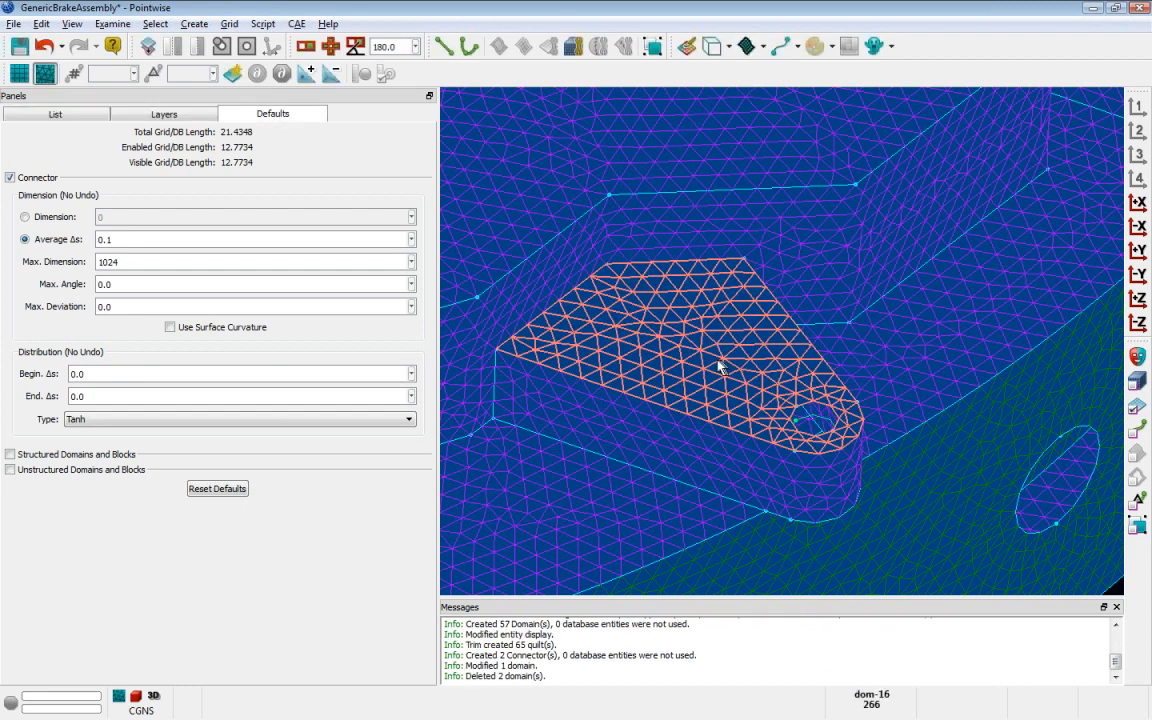
Remove the inner edge around the hole from the bracket's top domain and accept the modified domain.
click(41, 23)
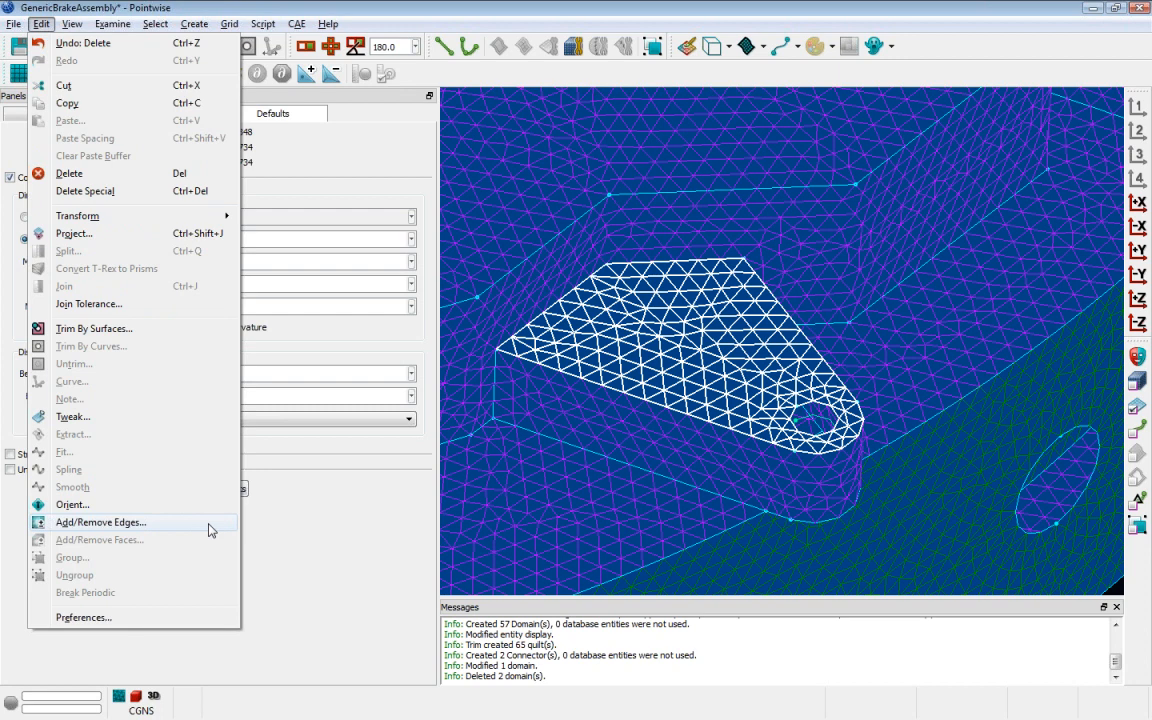
click(101, 522)
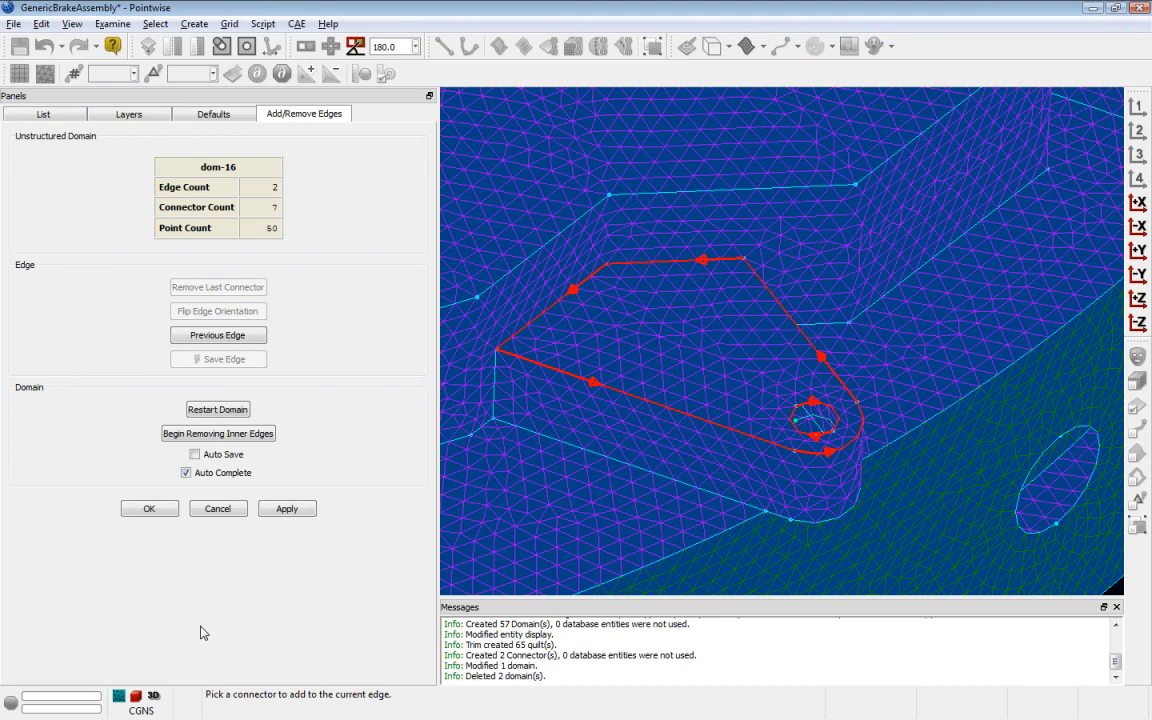
click(268, 438)
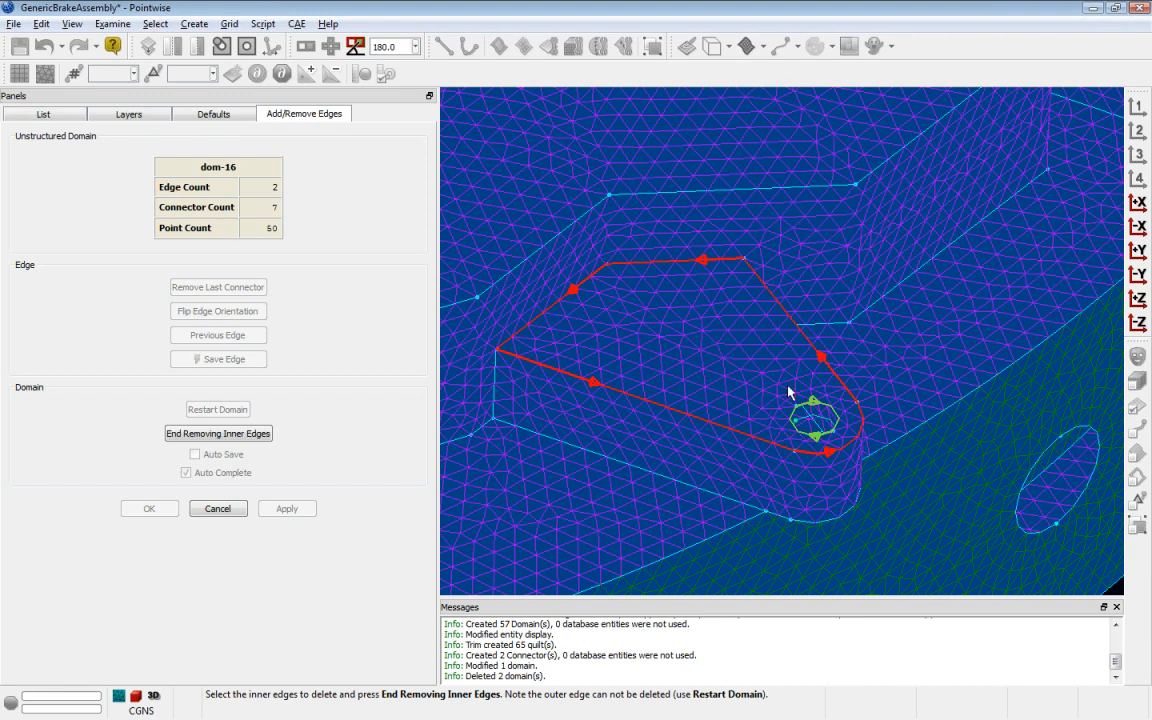
click(810, 410)
click(812, 410)
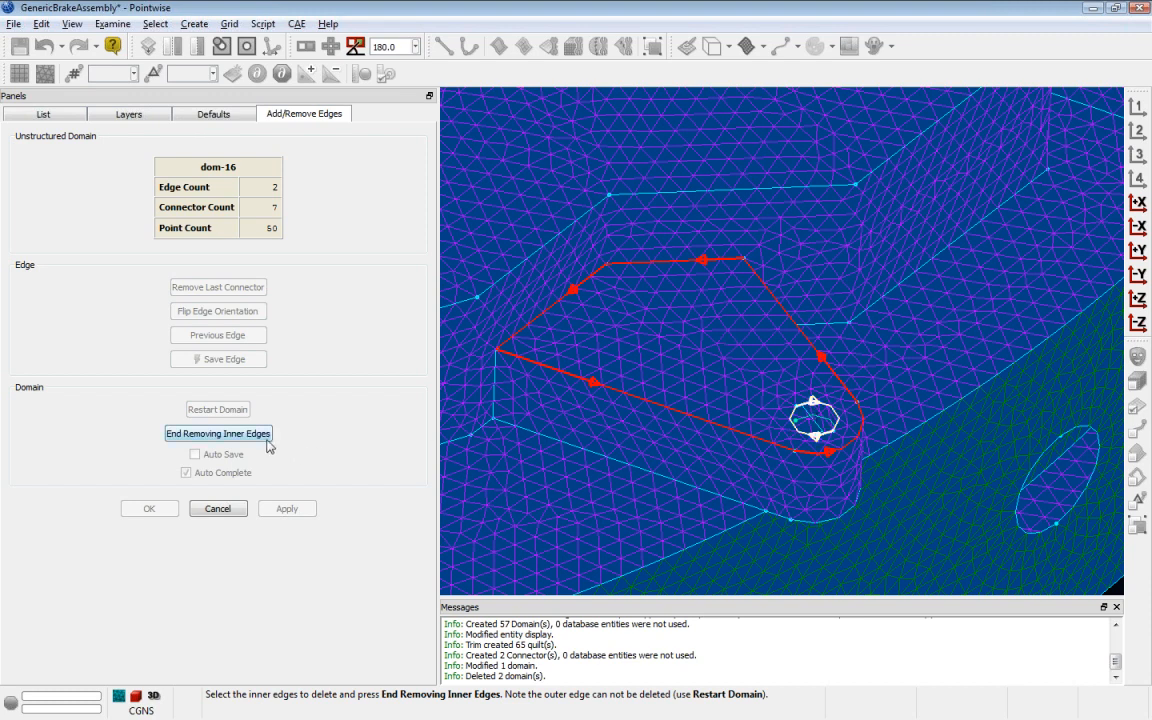
click(218, 433)
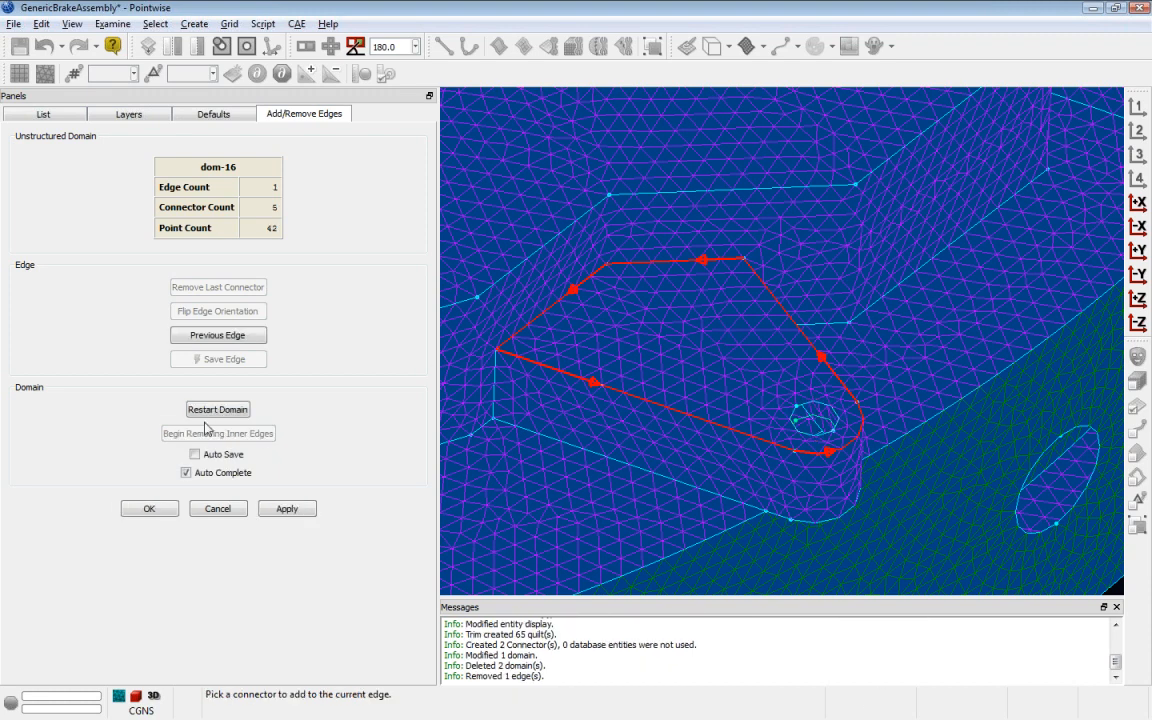
click(163, 510)
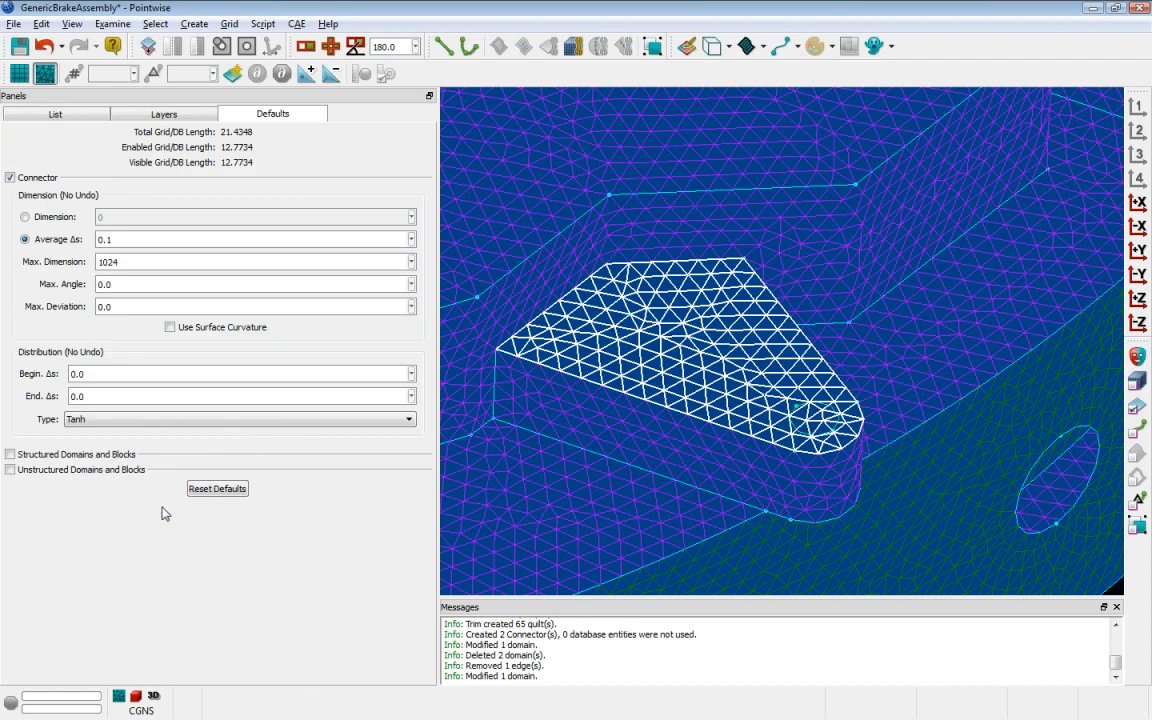
Start distributing the connector along the bracket's long front top edge and probe its grid point spacing.
click(728, 363)
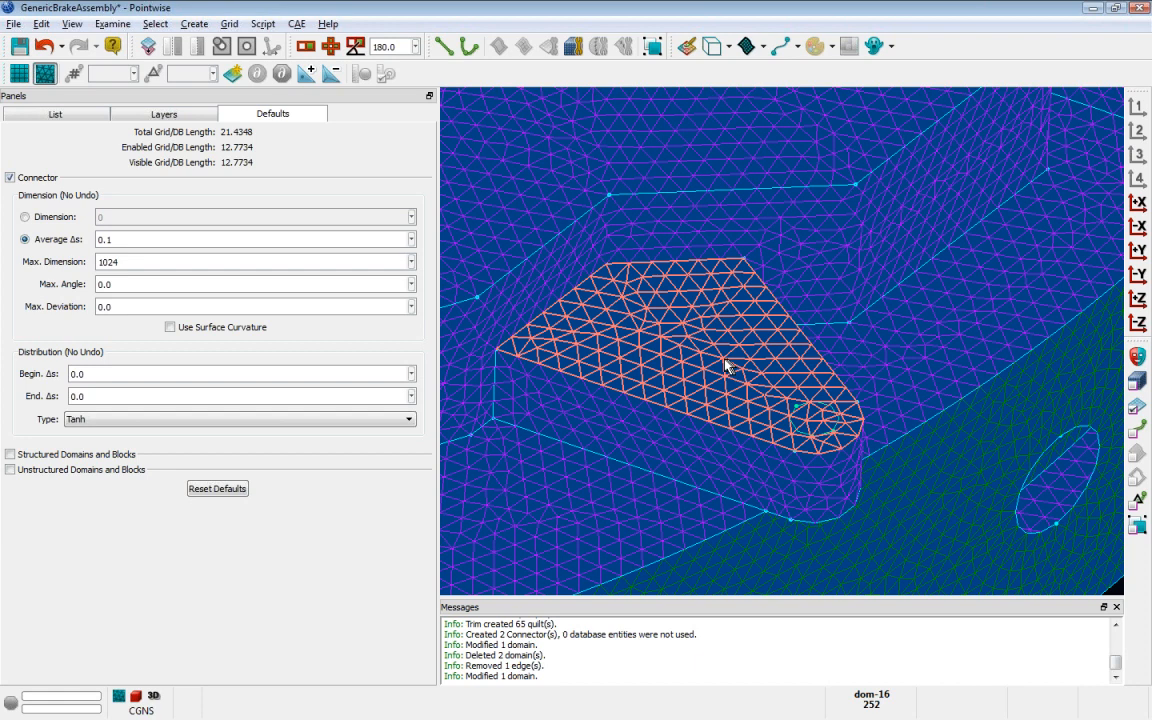
click(712, 380)
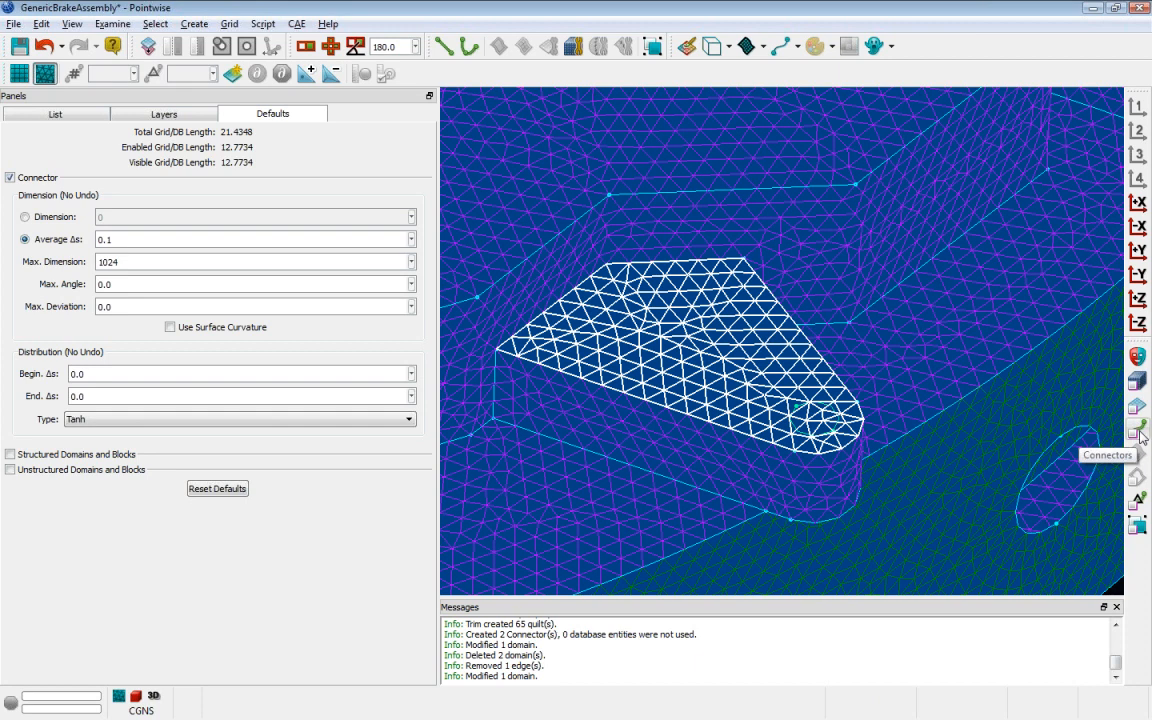
click(640, 401)
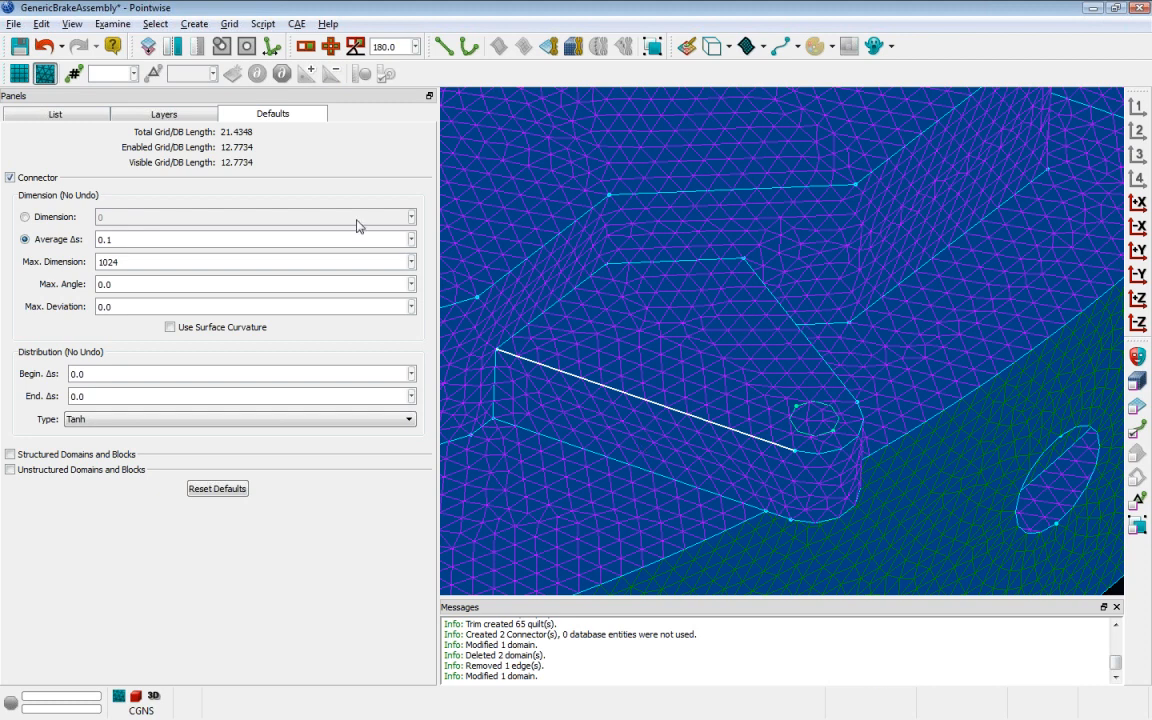
click(226, 24)
click(266, 78)
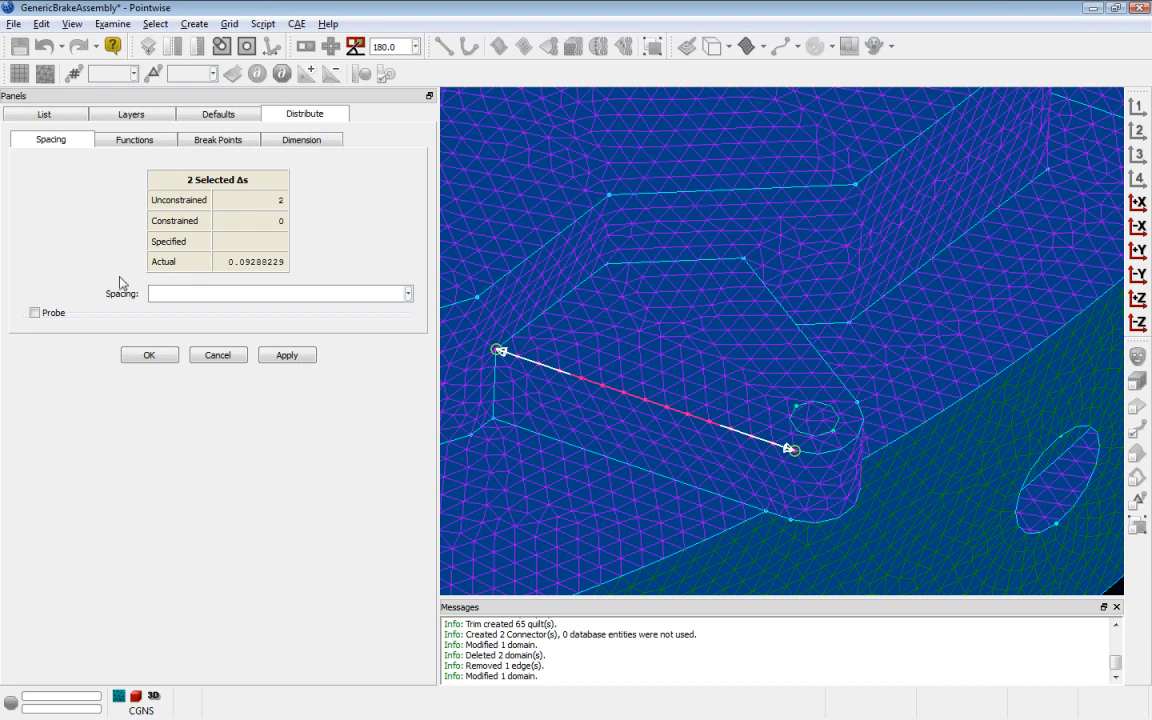
click(54, 313)
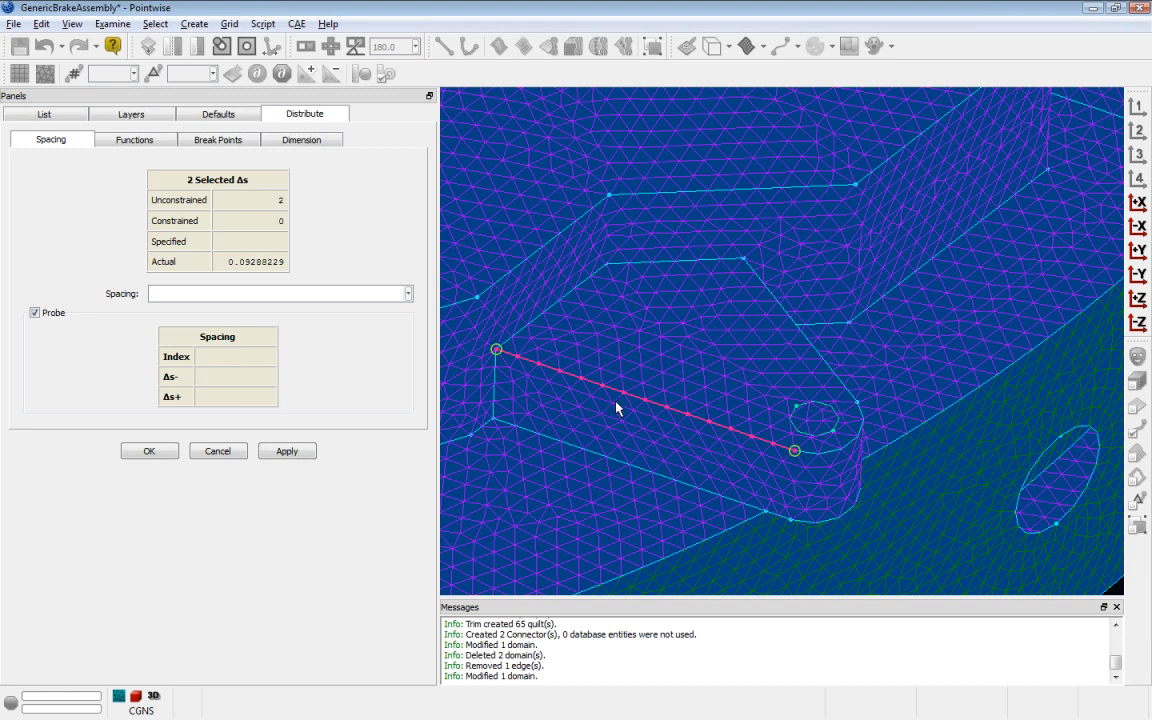
mouse_move(617, 392)
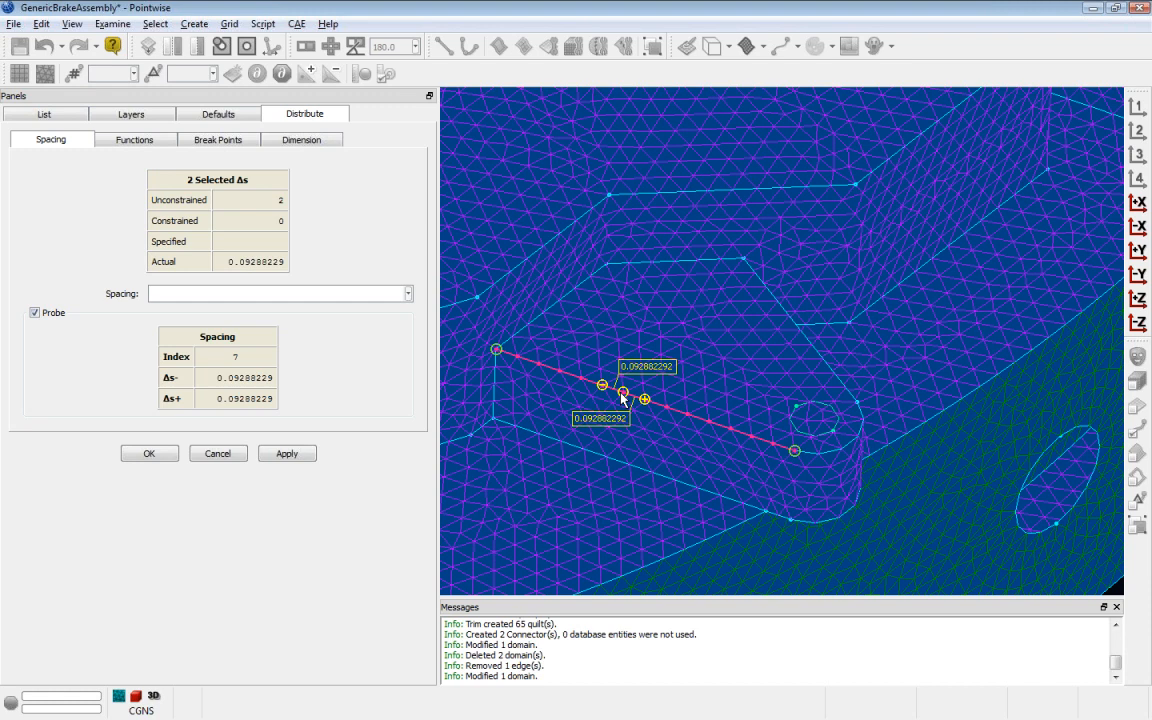
mouse_move(678, 418)
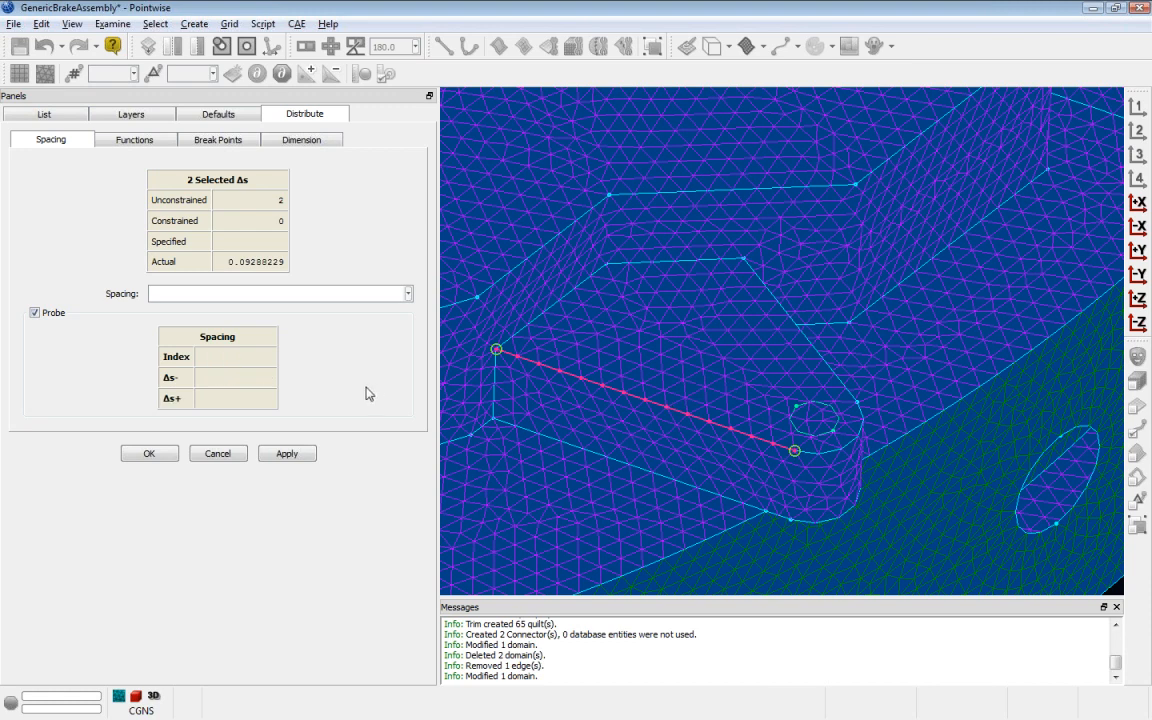
click(56, 318)
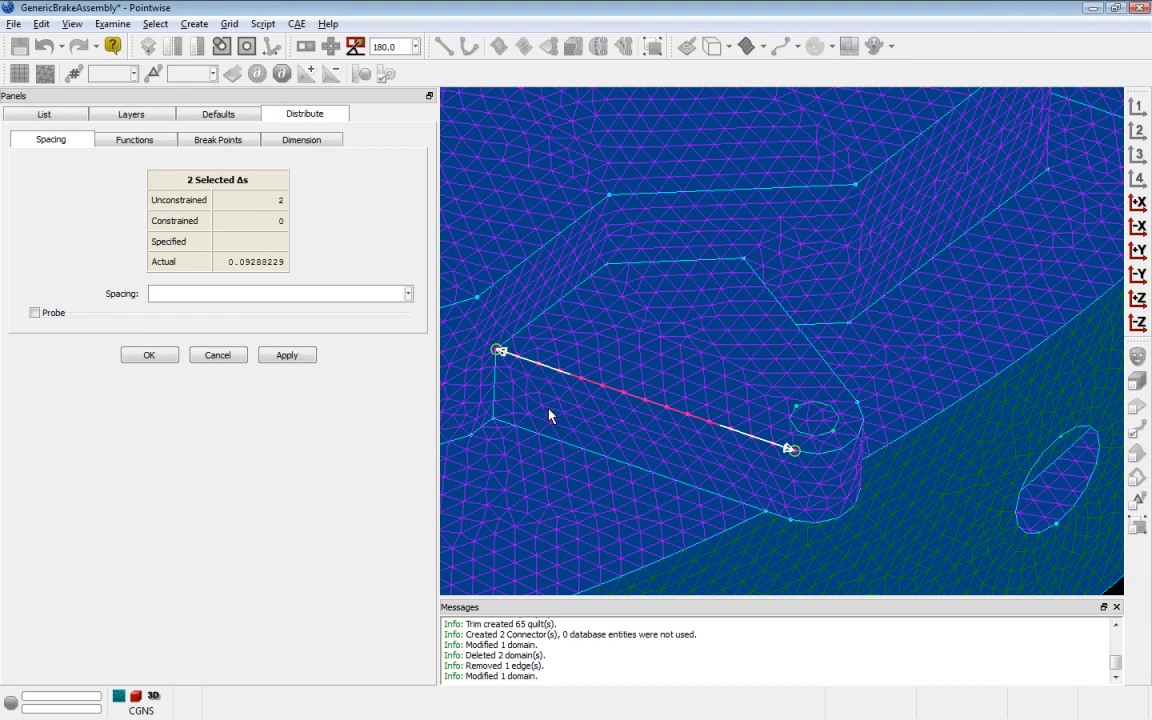
Copy the delta values of the bracket's opposite top edge, in reversed direction, onto the selected connector and accept the distribution.
click(112, 143)
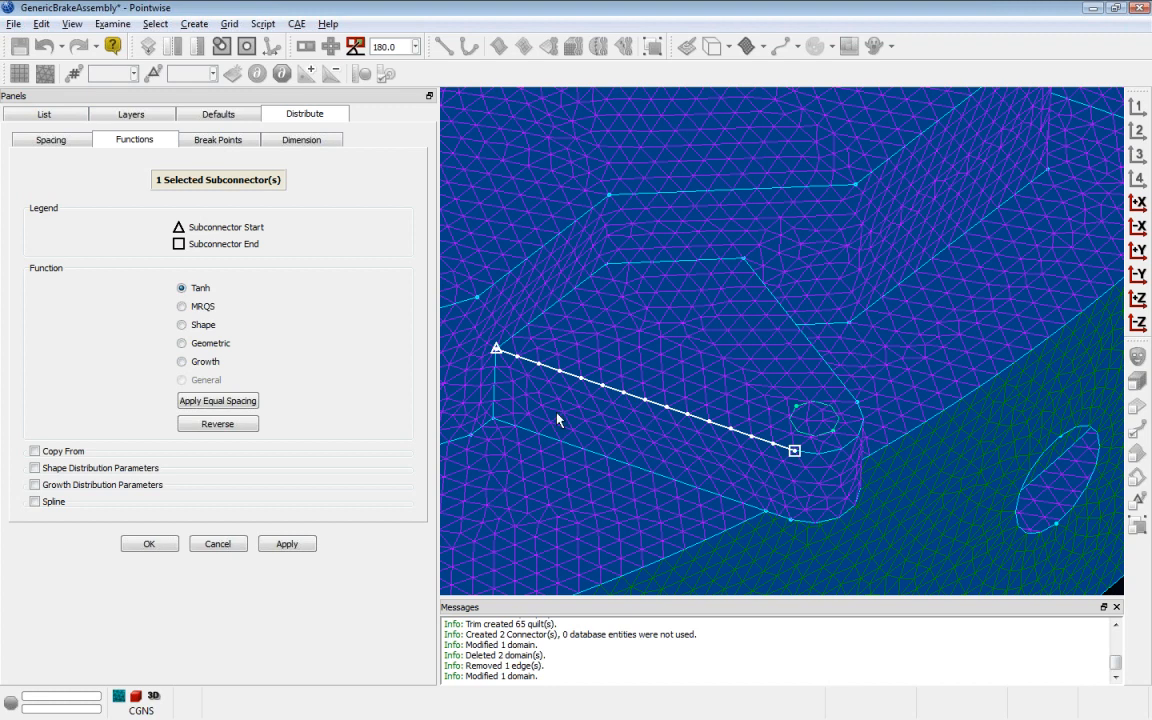
click(35, 451)
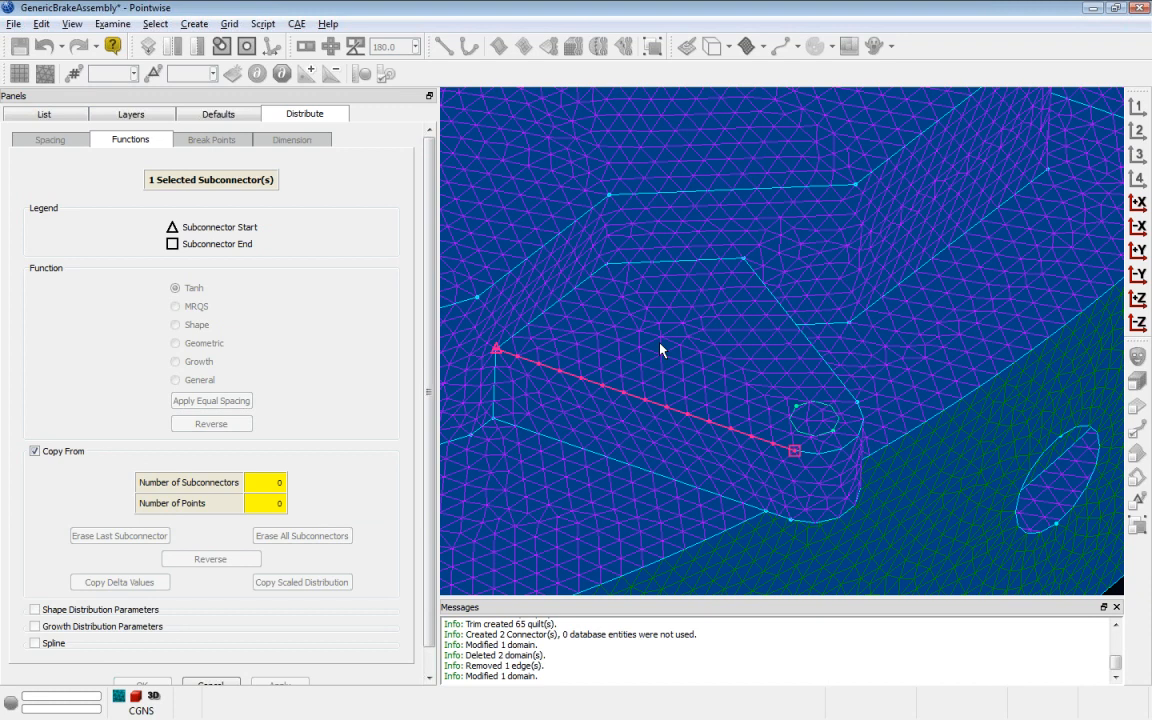
click(810, 348)
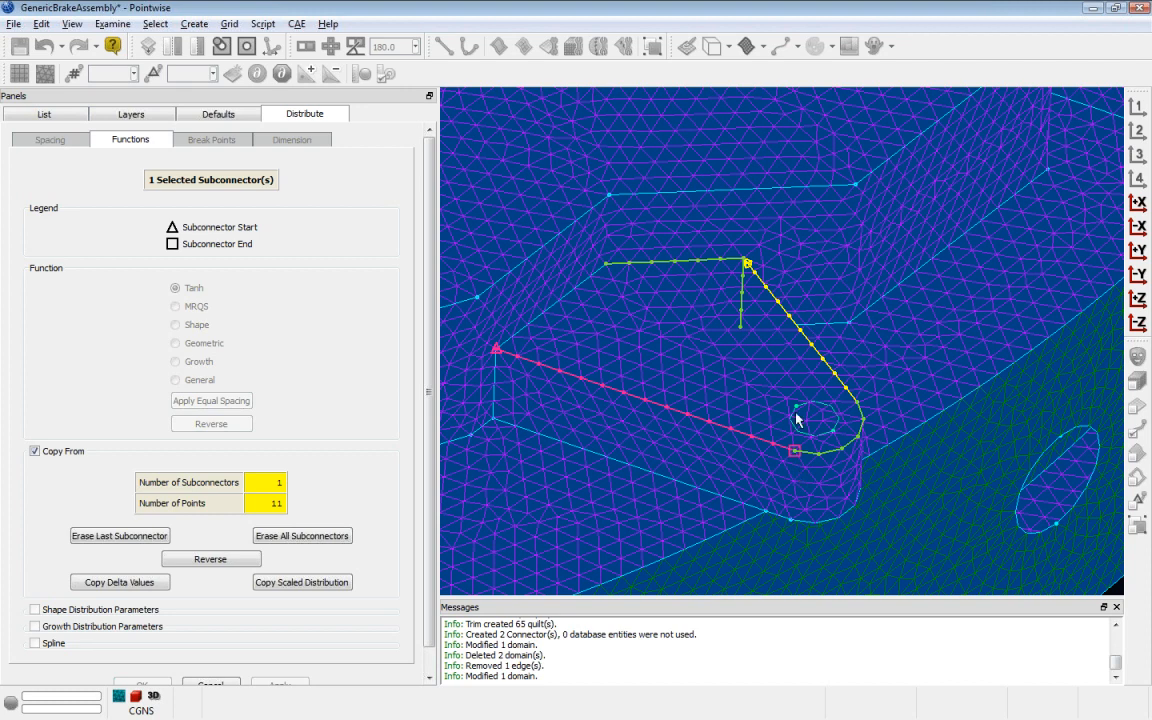
right_drag(766, 368, 703, 367)
right_drag(703, 367, 637, 280)
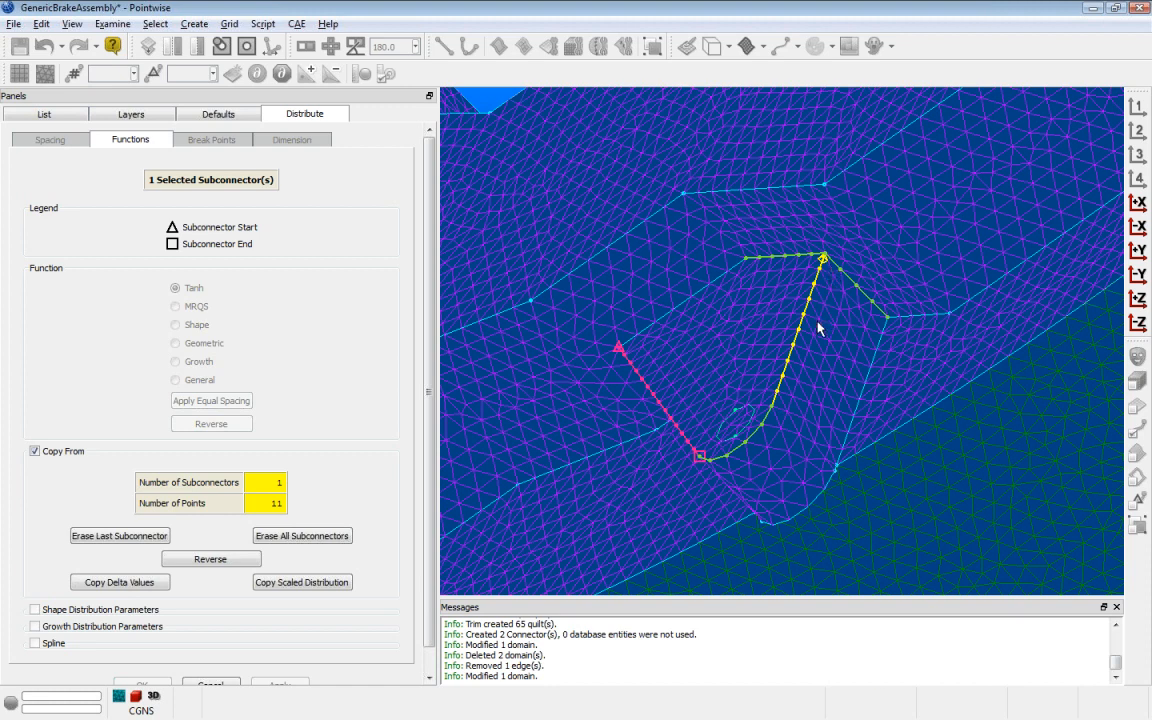
click(249, 565)
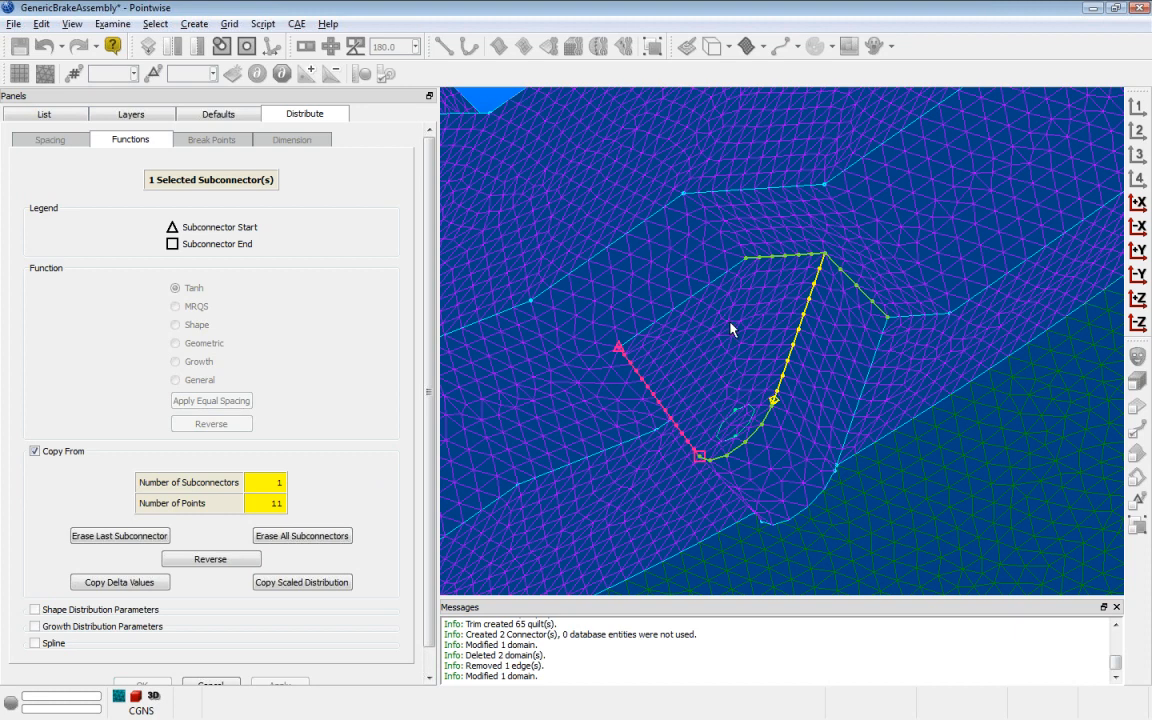
right_drag(735, 327, 781, 311)
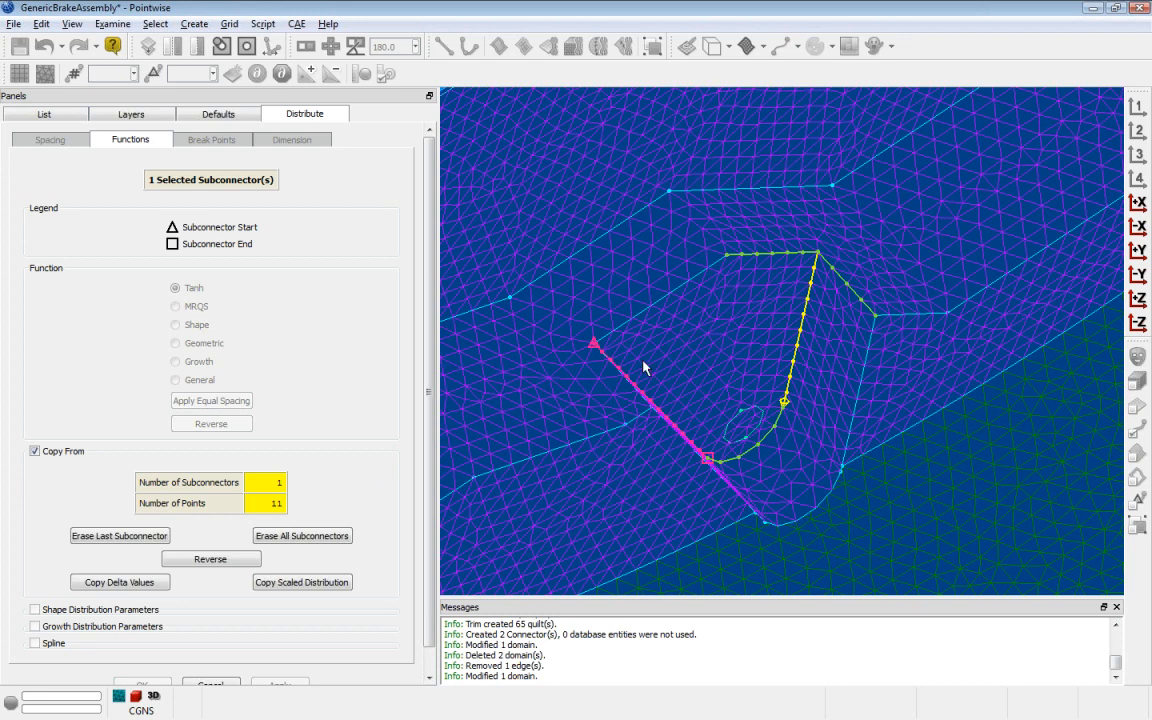
mouse_move(717, 334)
right_down()
mouse_move(689, 352)
mouse_move(706, 321)
right_up()
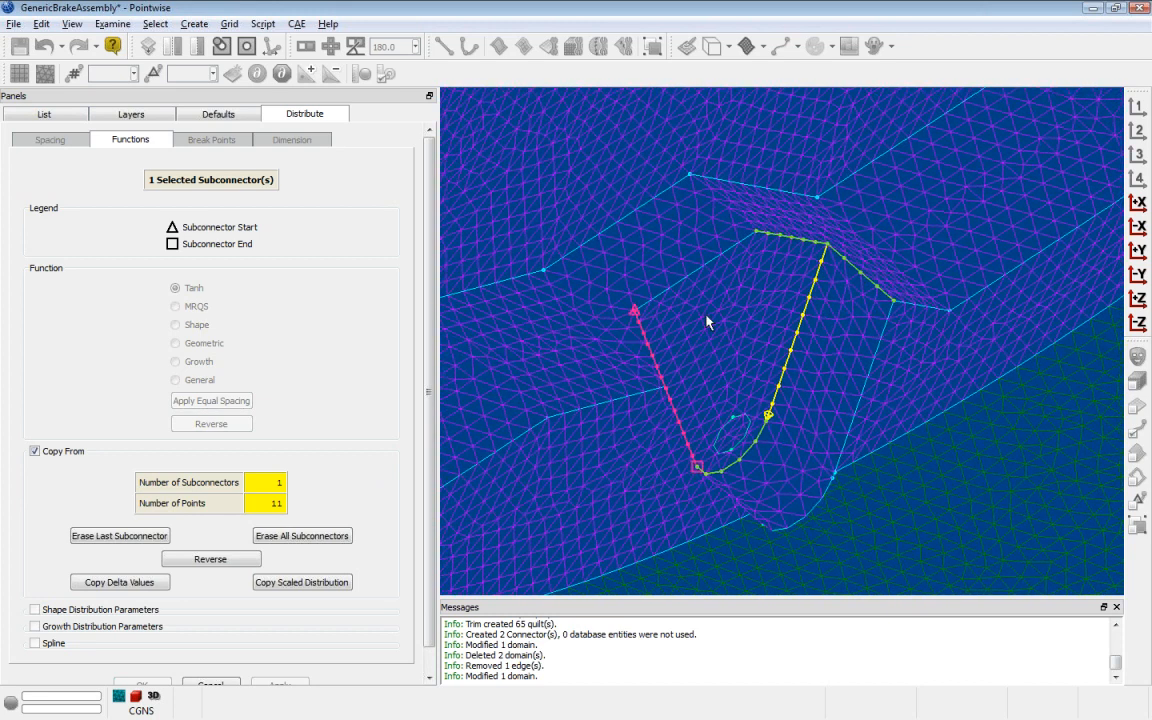
click(150, 583)
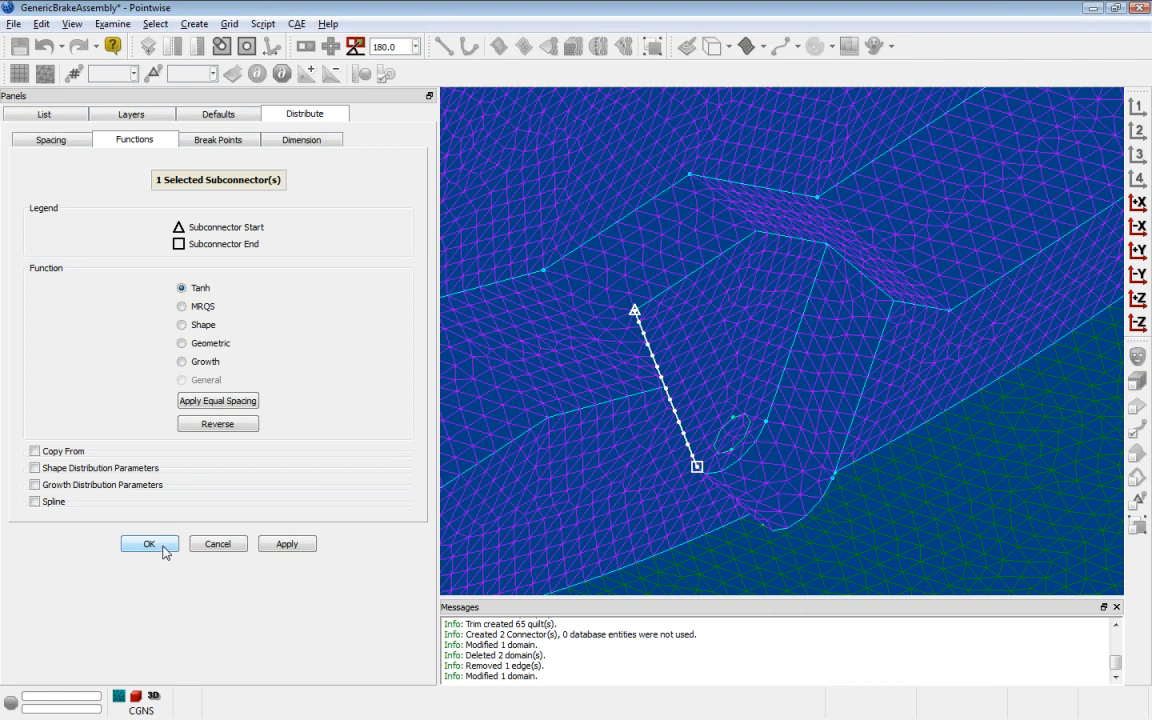
click(149, 544)
right_drag(603, 503, 657, 490)
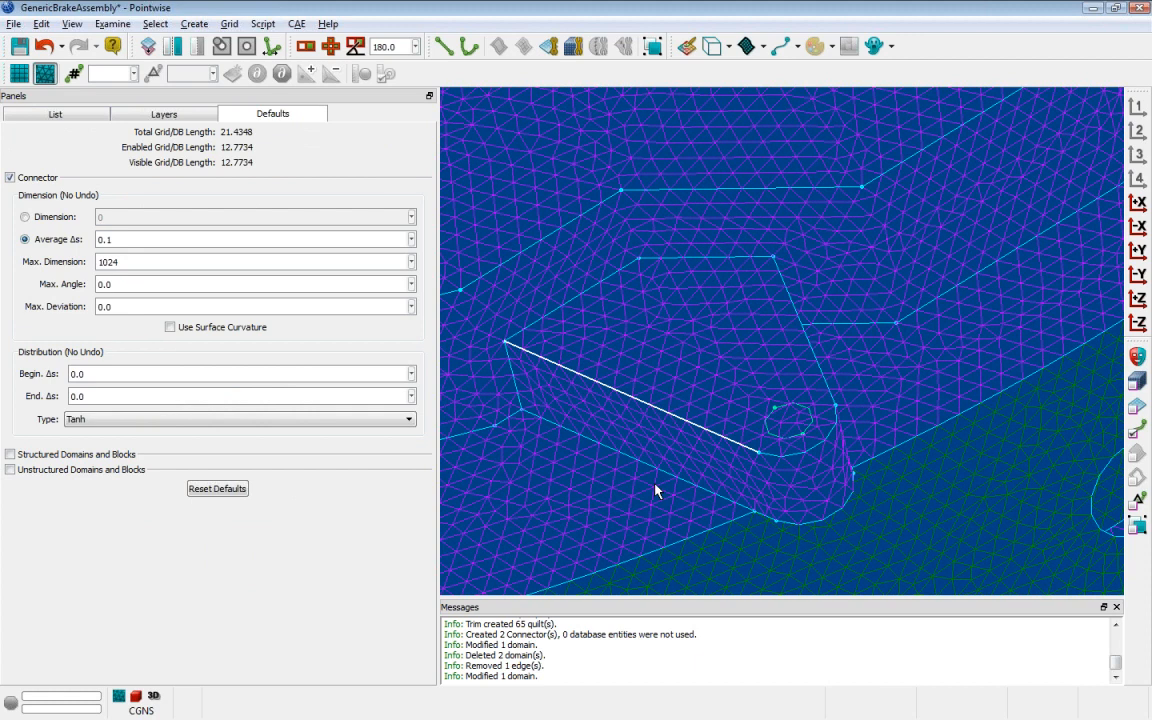
Open Sedan.pw in place of the current project, discarding the changes to GenericBrakeAssembly.pw.
click(11, 26)
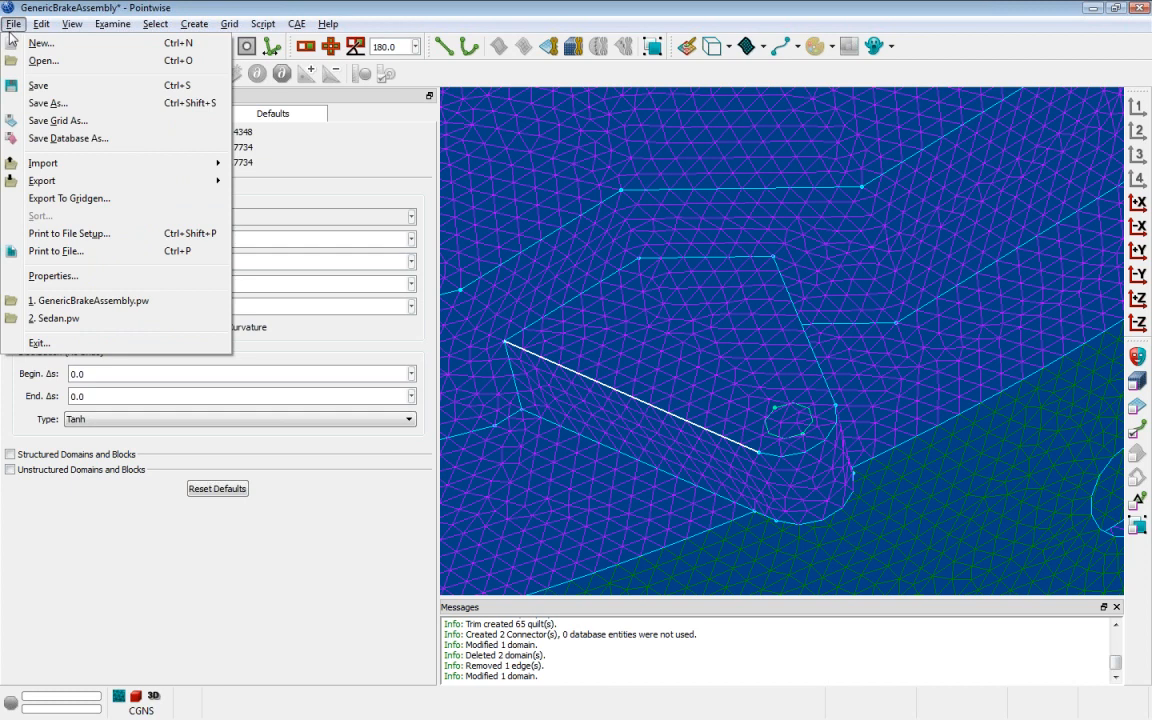
click(145, 319)
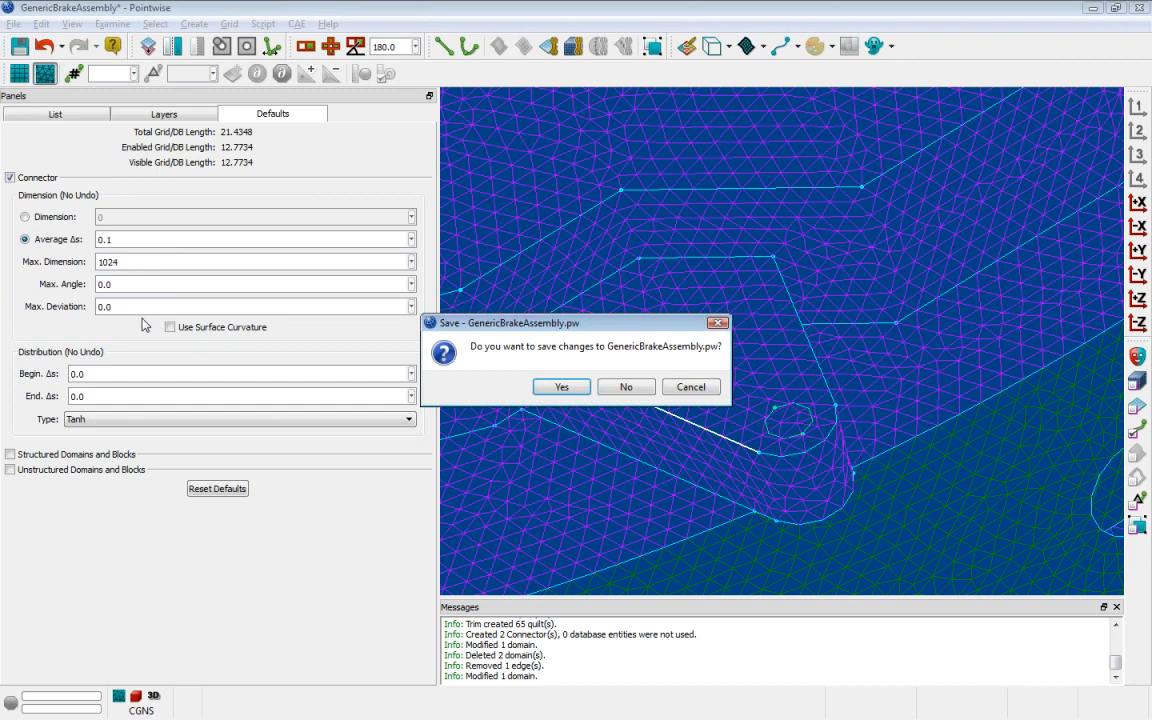
click(634, 396)
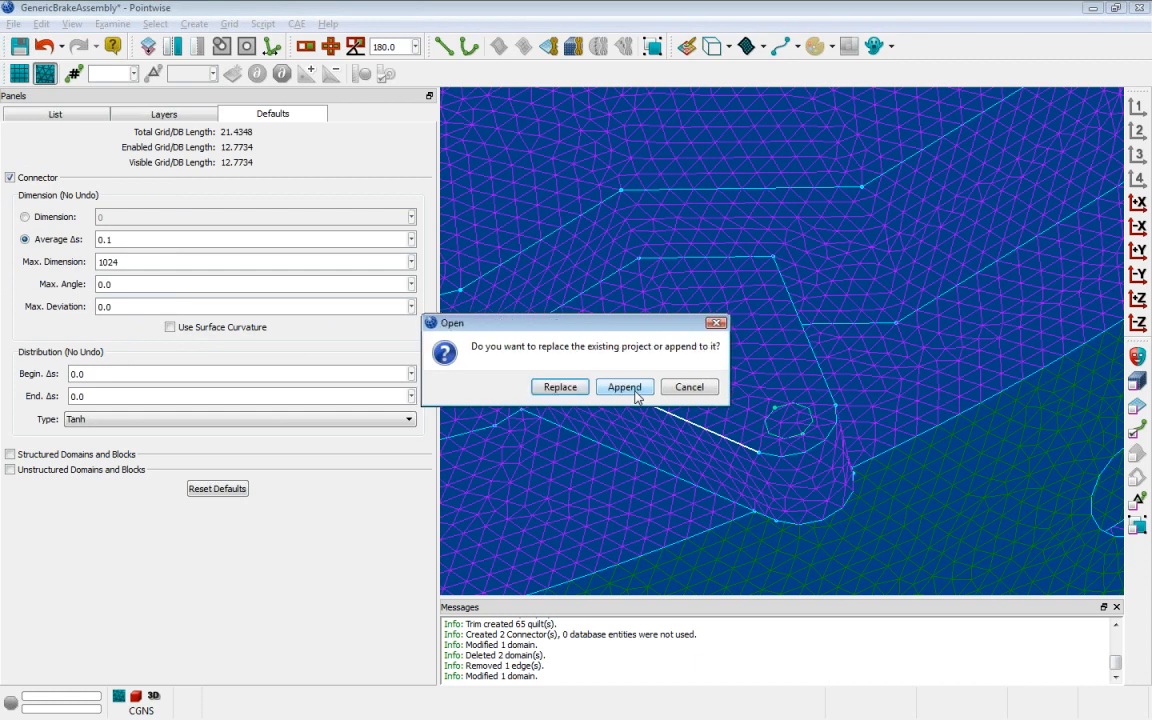
click(561, 387)
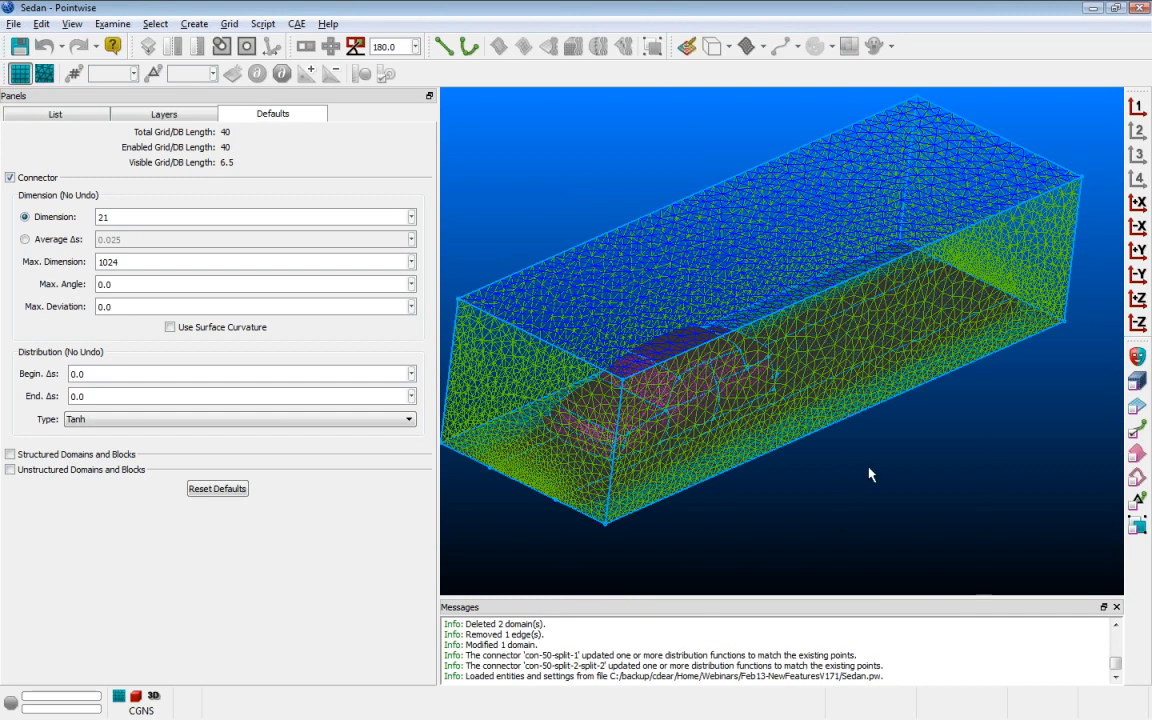
Turn on the Wake Baffle layer alongside the car grid and view the block from the -Z direction.
right_drag(869, 474, 810, 481)
right_click(865, 408)
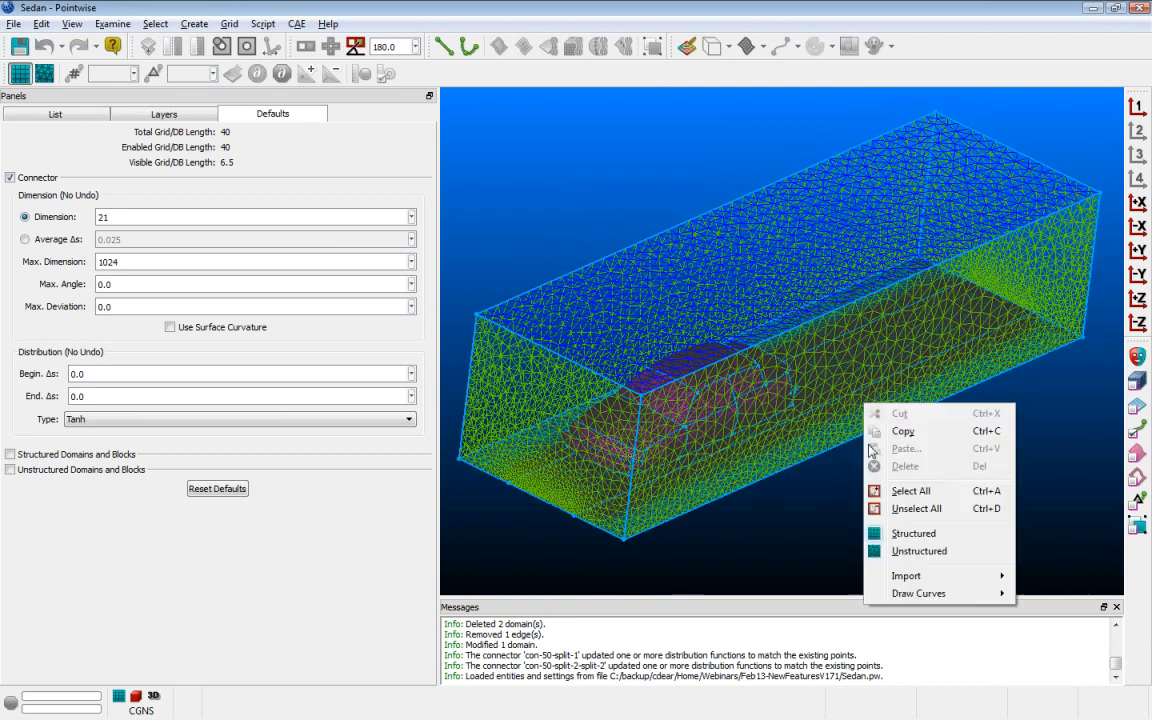
click(793, 430)
right_drag(793, 430, 866, 527)
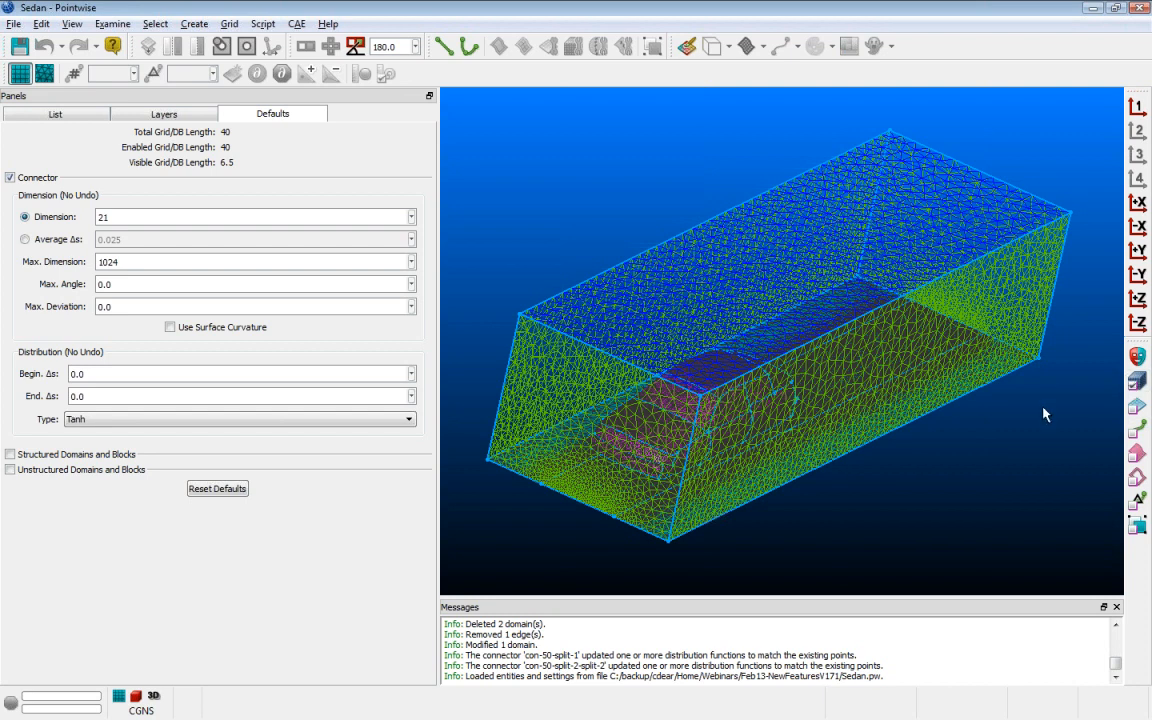
click(1026, 188)
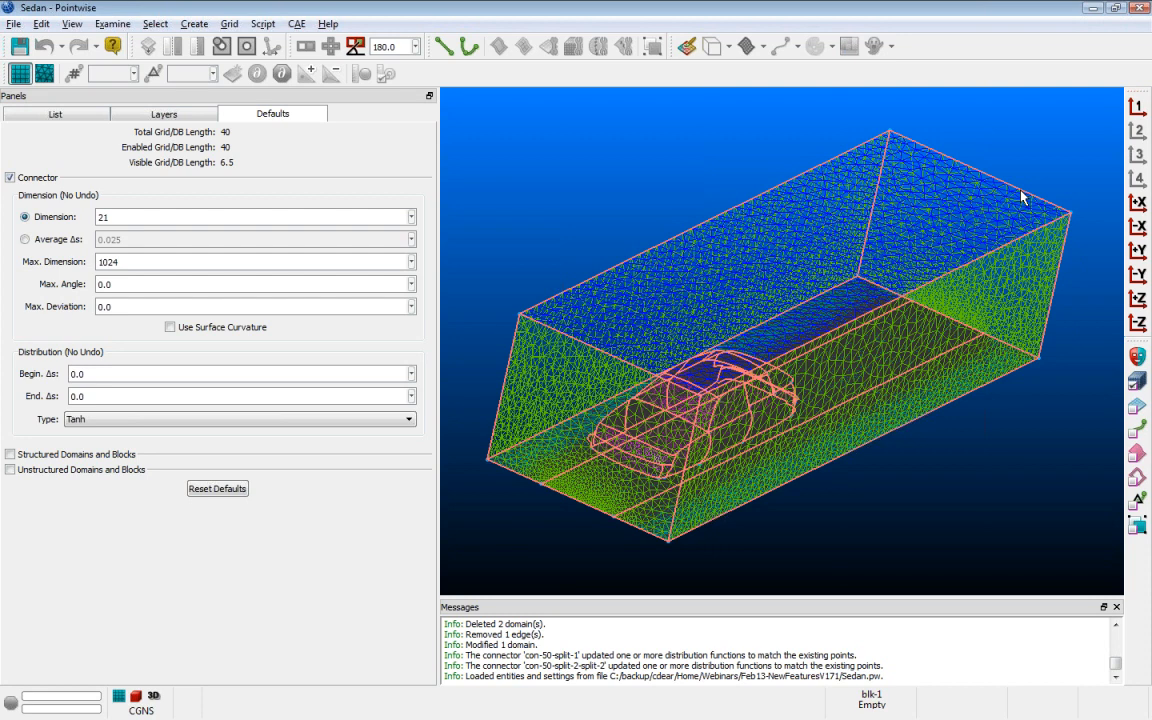
click(198, 118)
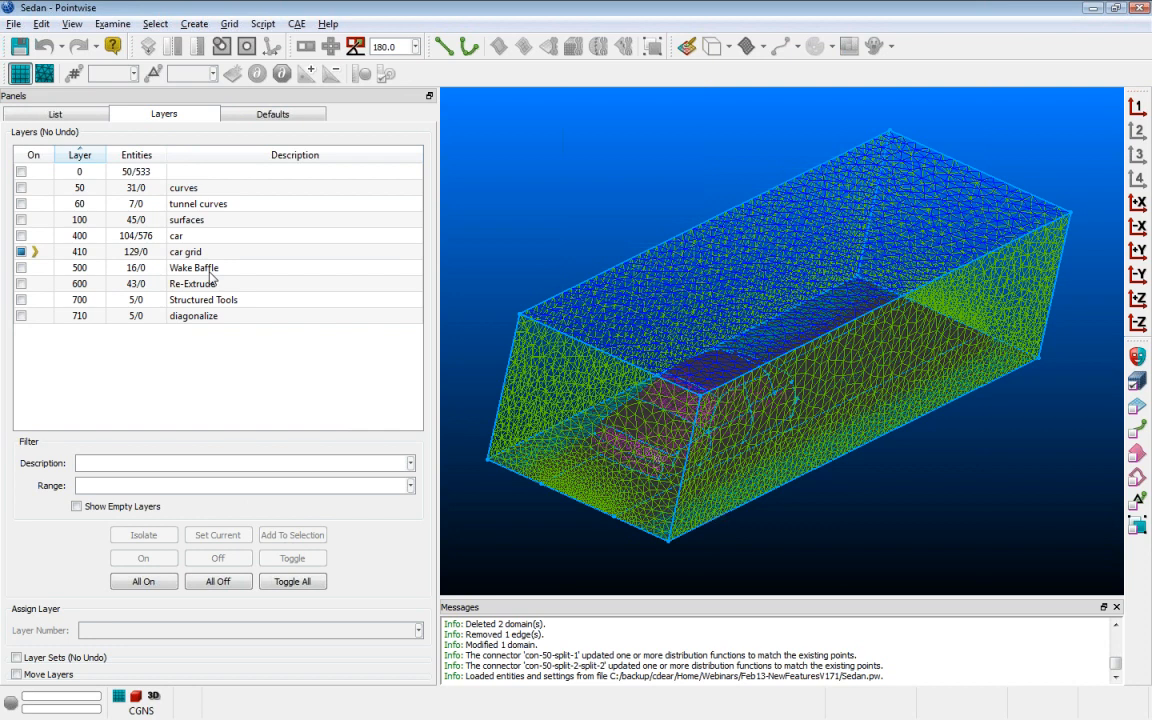
click(21, 268)
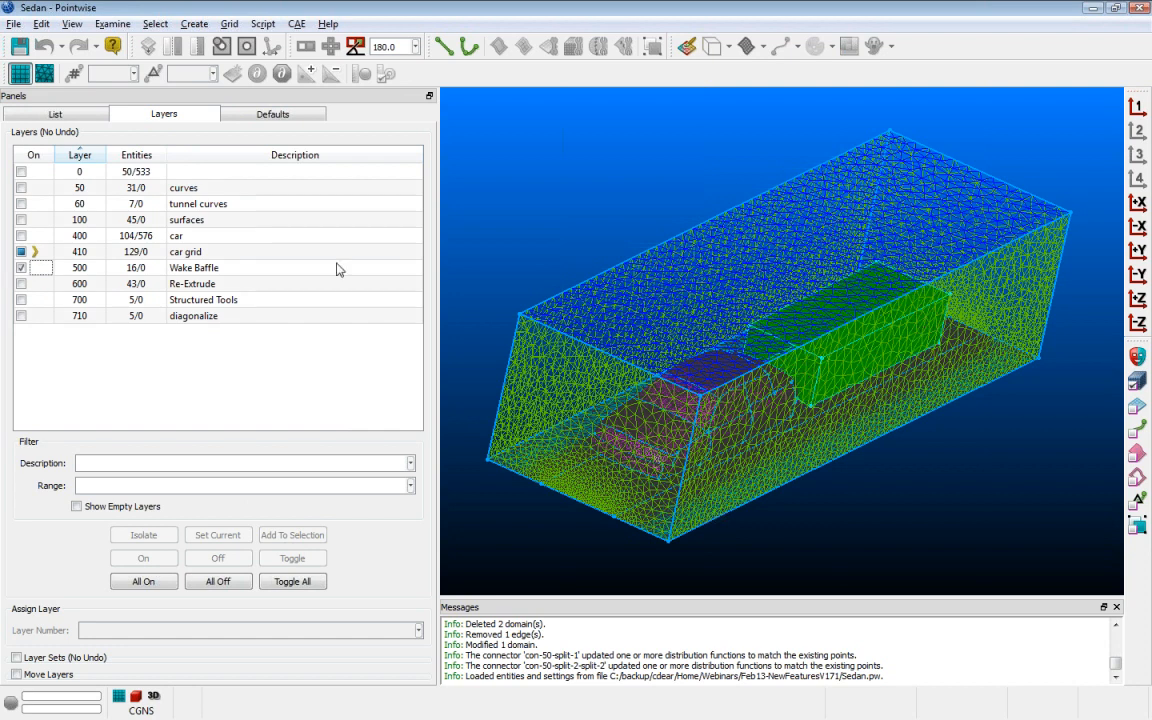
click(282, 116)
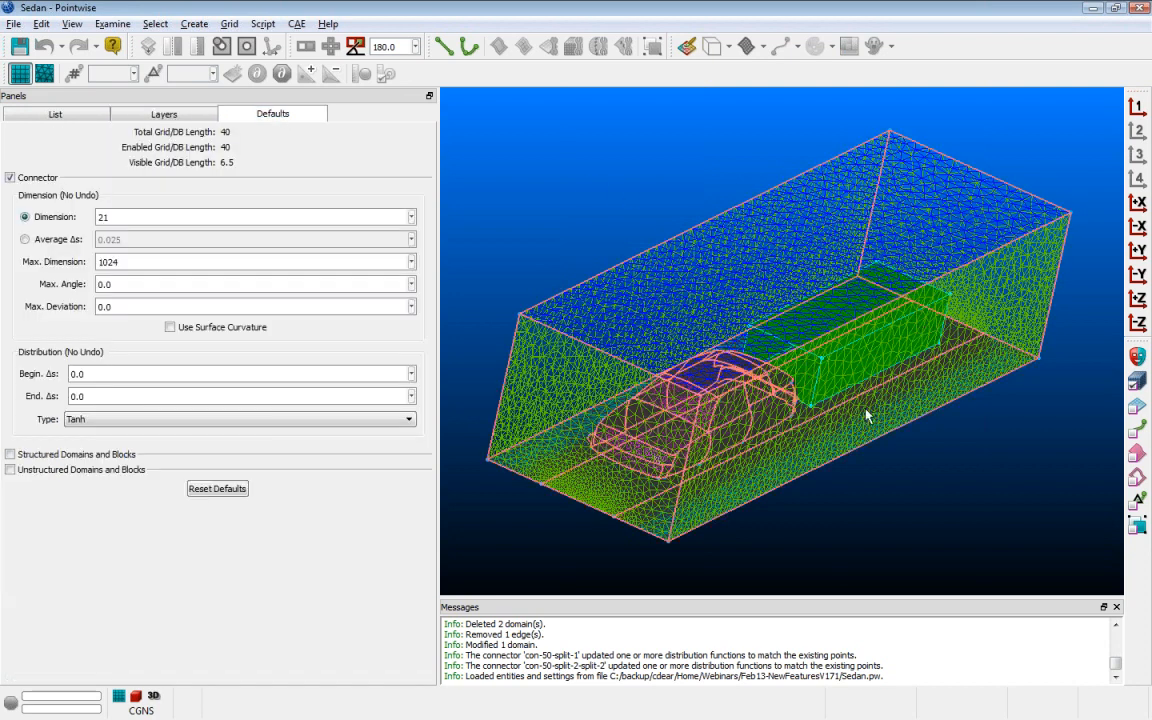
mouse_move(912, 484)
right_down()
mouse_move(885, 465)
mouse_move(885, 504)
mouse_move(934, 504)
mouse_move(866, 517)
mouse_move(904, 482)
right_up()
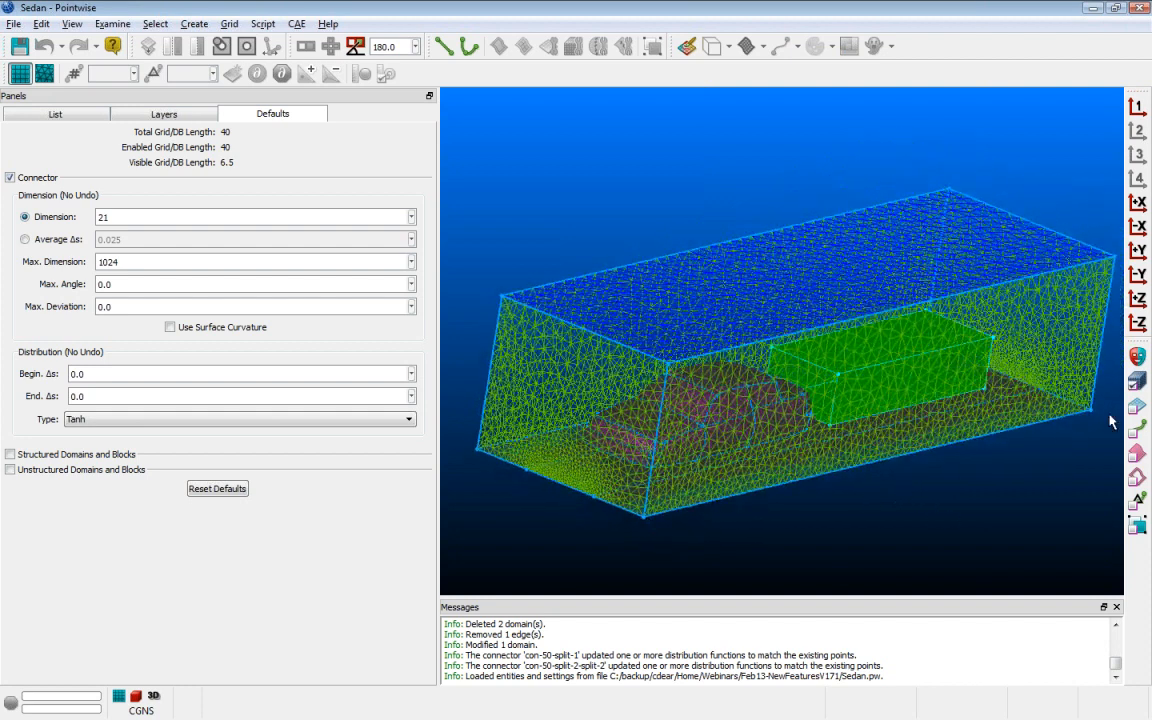
click(1138, 326)
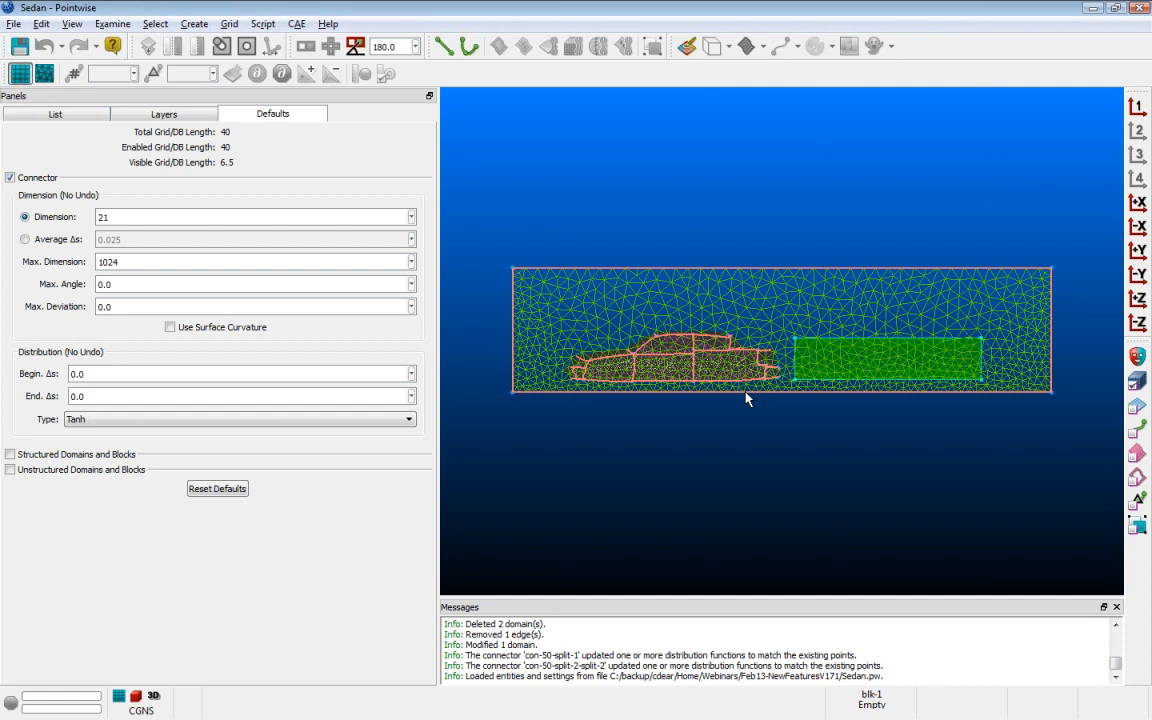
Start adding and removing faces on the sedan's volume block and add the wake baffle domain behind the car as the current face.
key(ctrl+a)
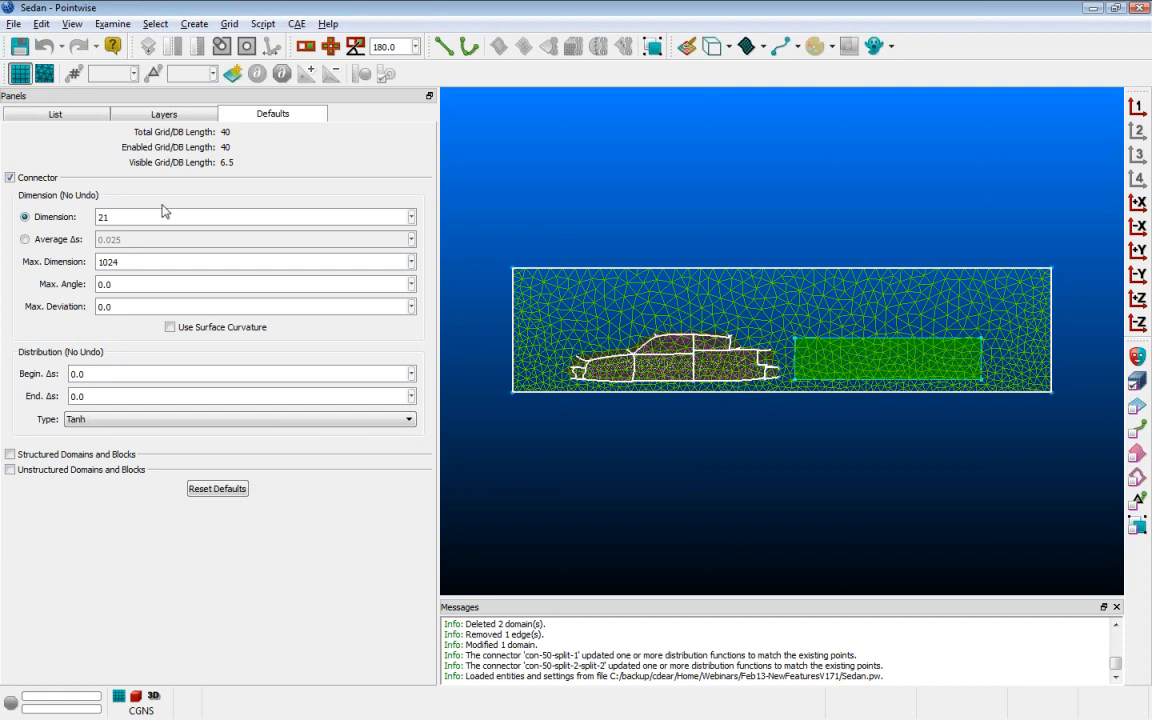
click(44, 25)
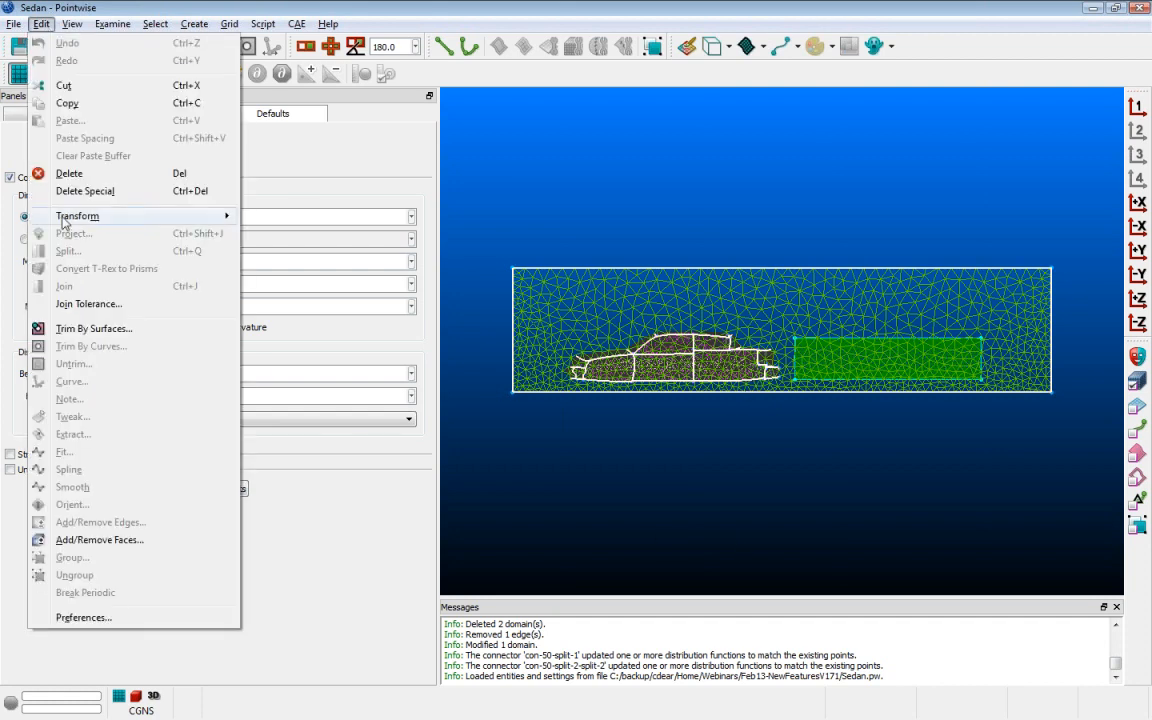
click(157, 547)
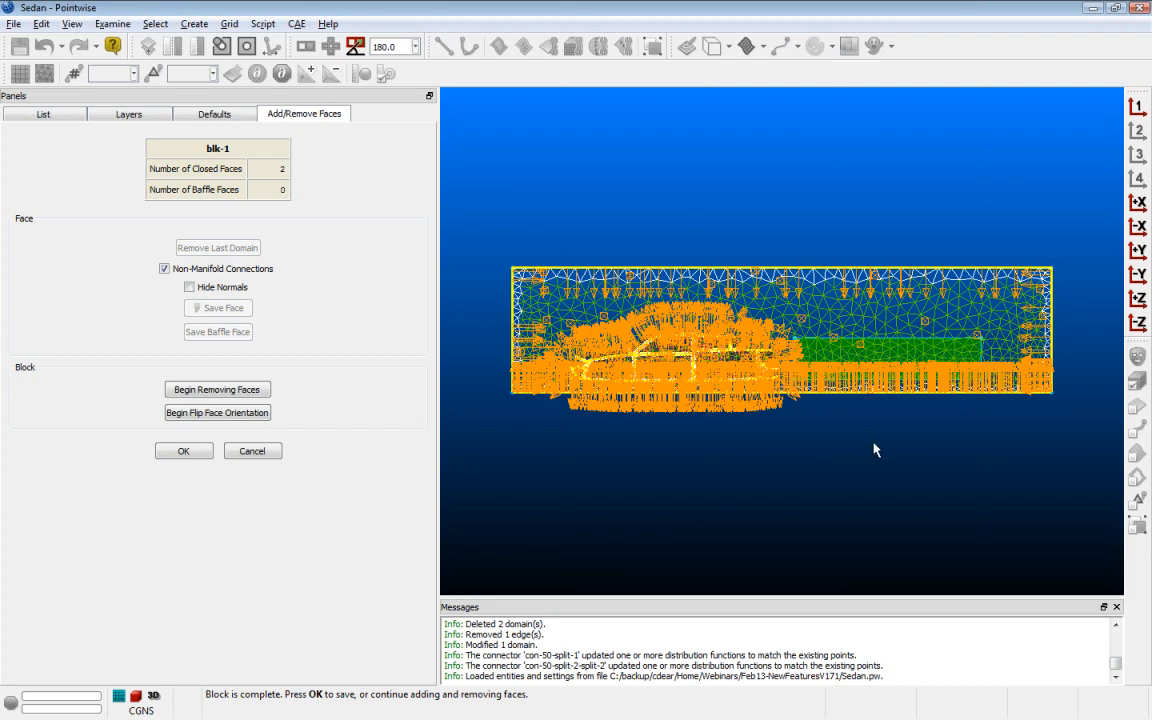
shift+right_drag(868, 443, 806, 440)
scroll(801, 437, up, 4)
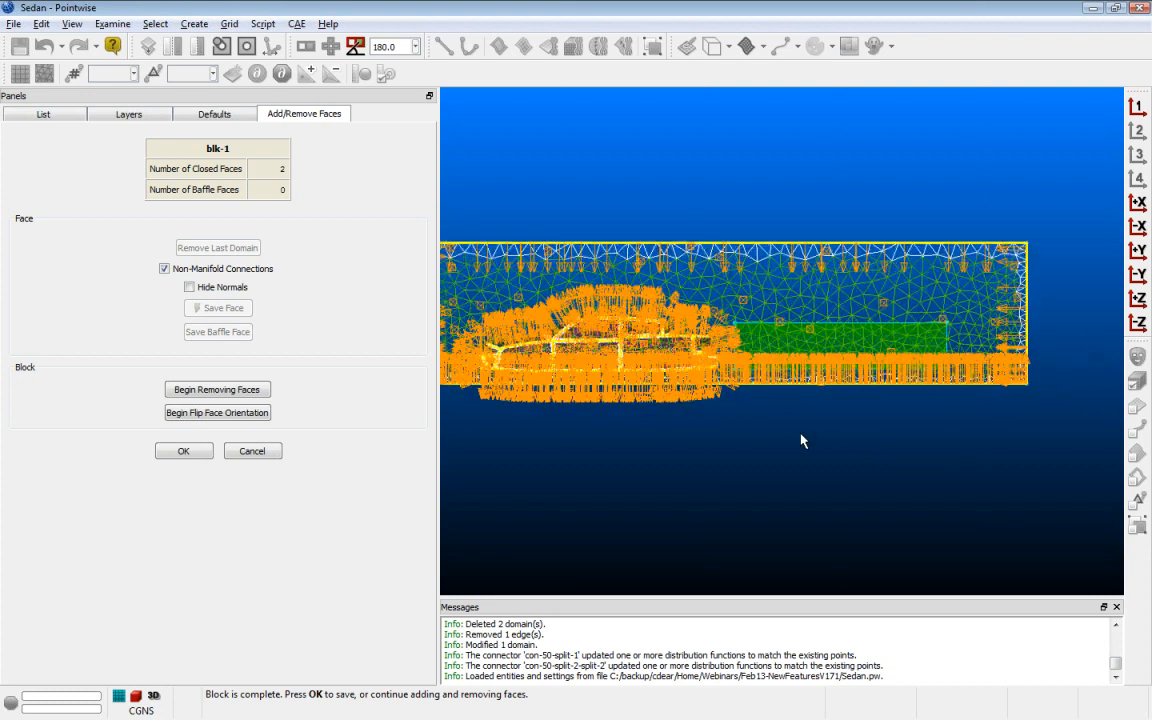
scroll(801, 434, up, 3)
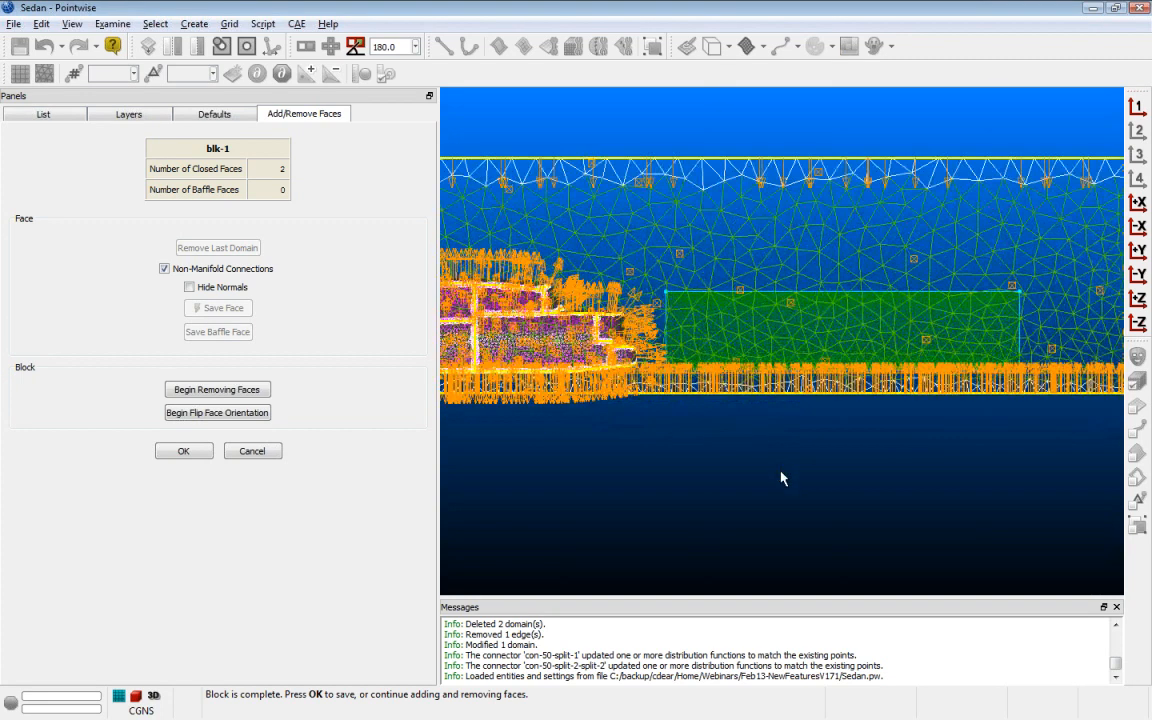
scroll(778, 456, up, 3)
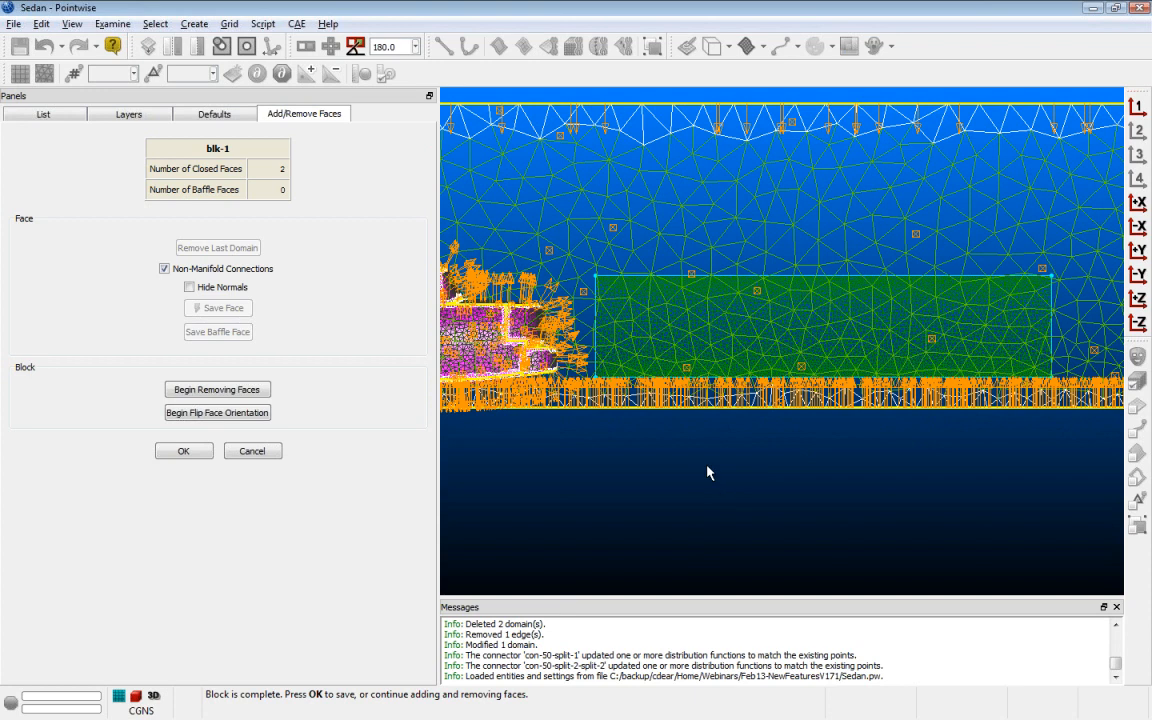
drag(772, 405, 1072, 401)
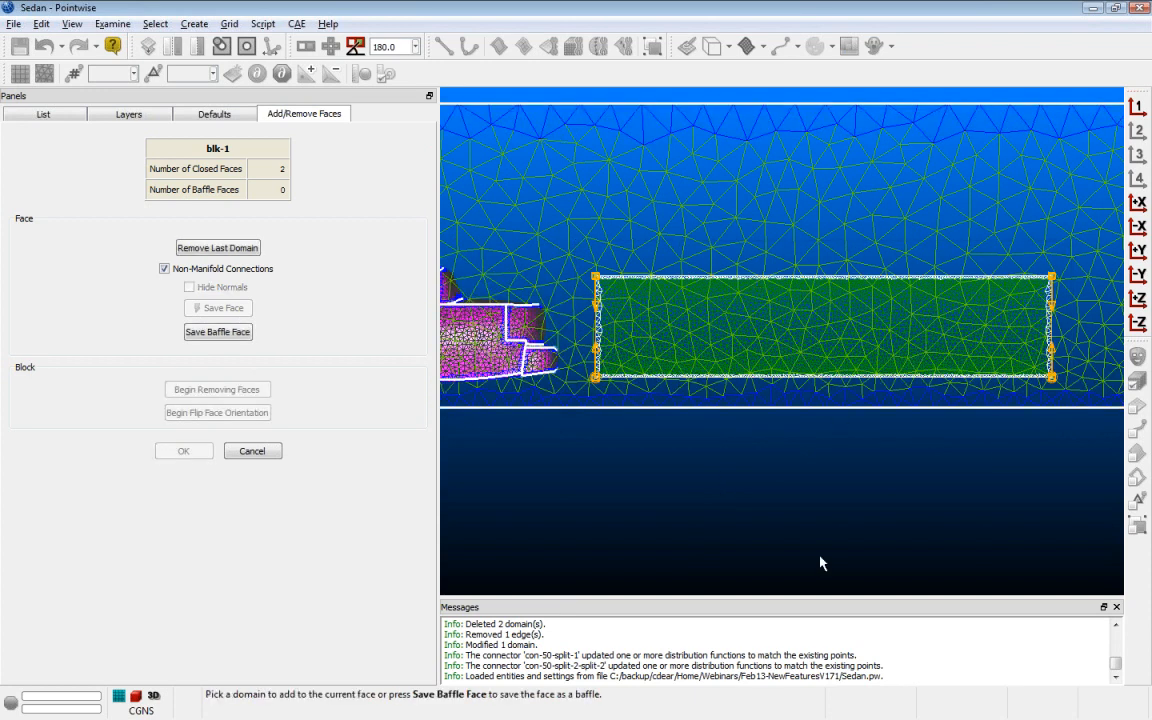
Save the current face as a baffle face with non-manifold connections and accept the block's face changes.
right_drag(581, 463, 667, 515)
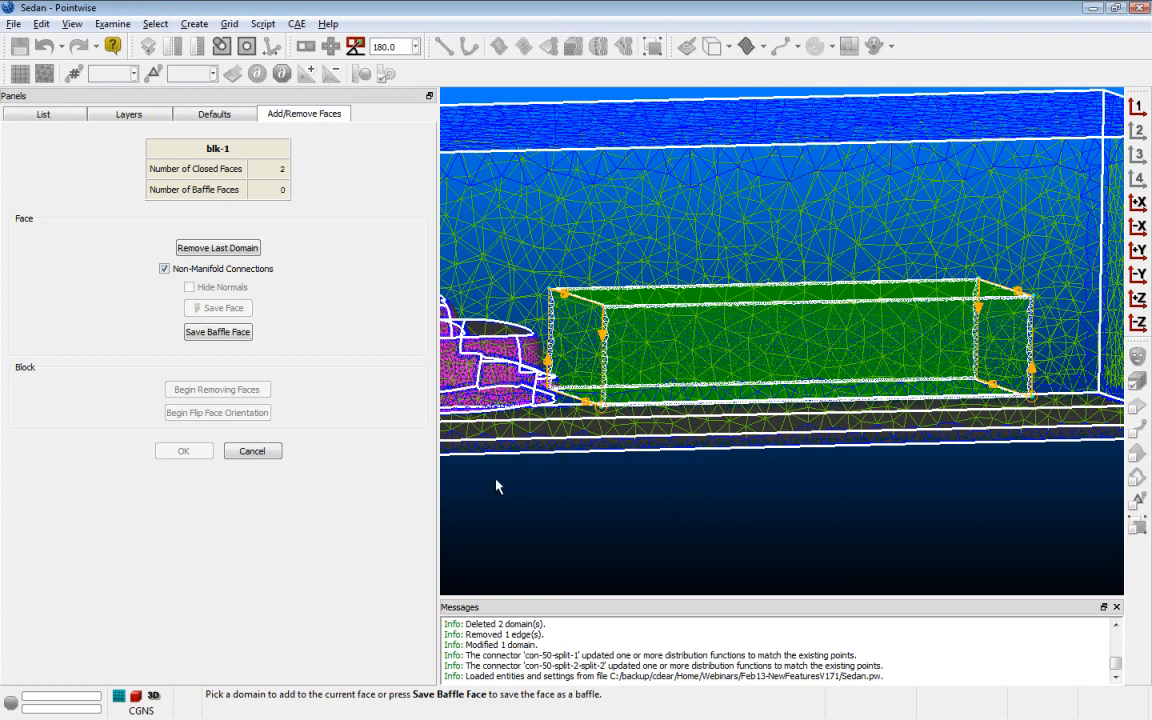
click(236, 336)
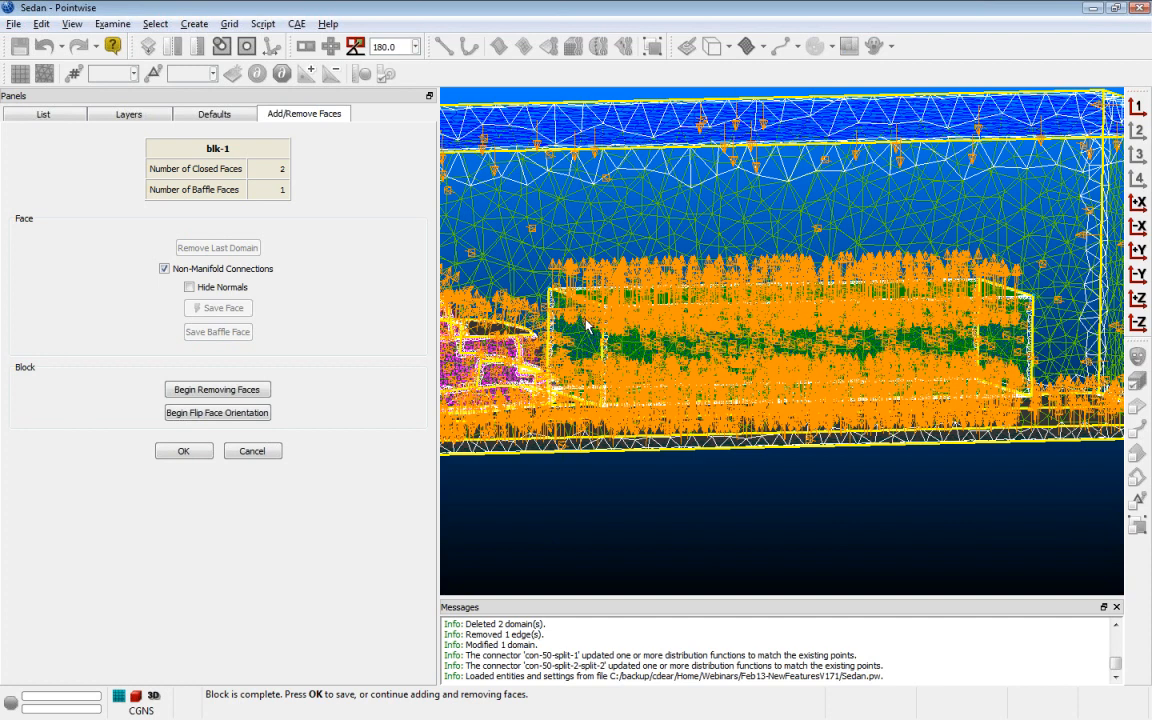
click(183, 451)
right_drag(581, 512, 841, 535)
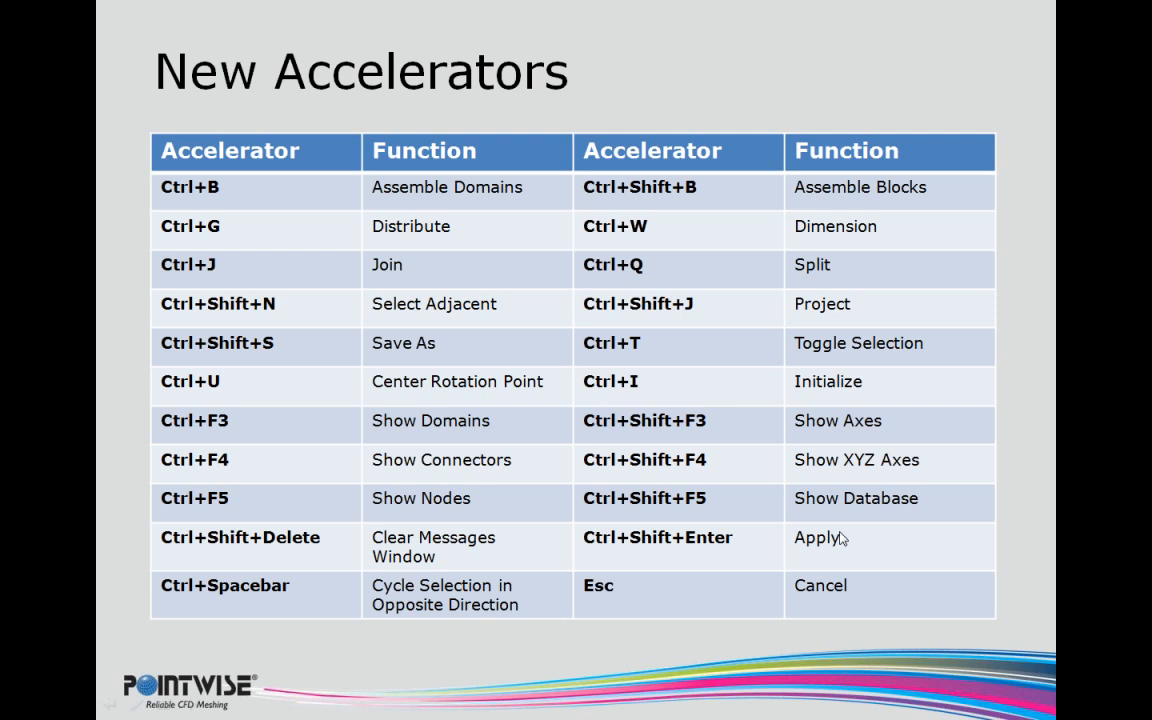
key(Right)
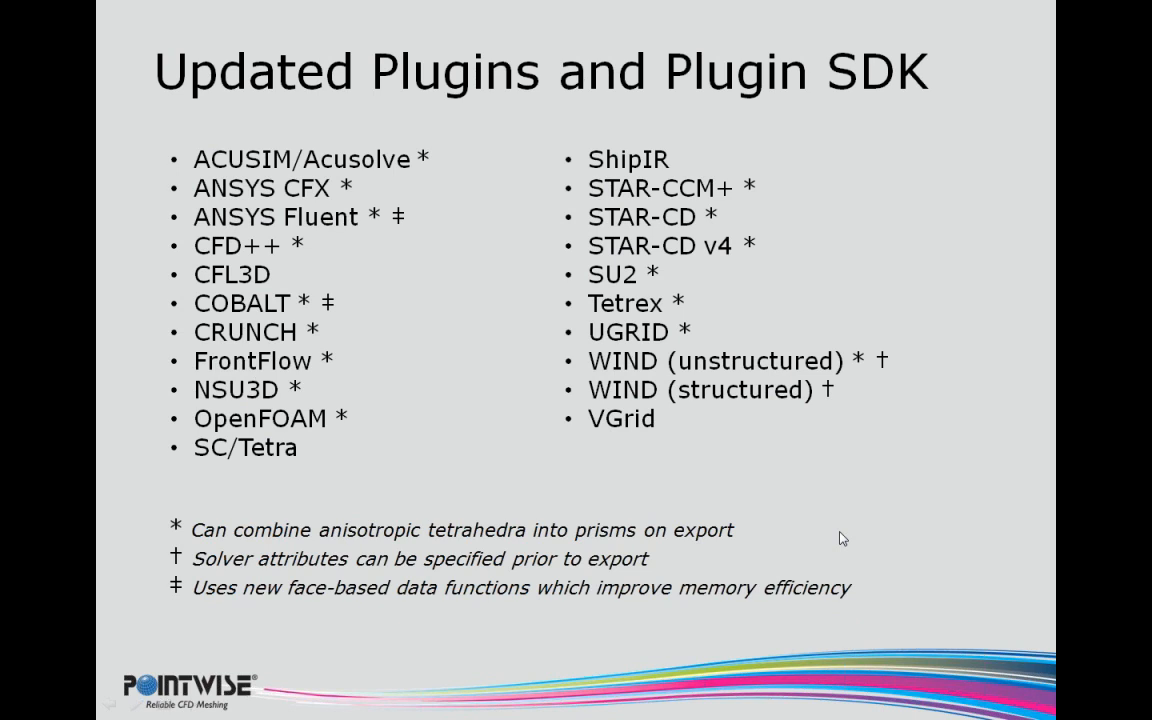